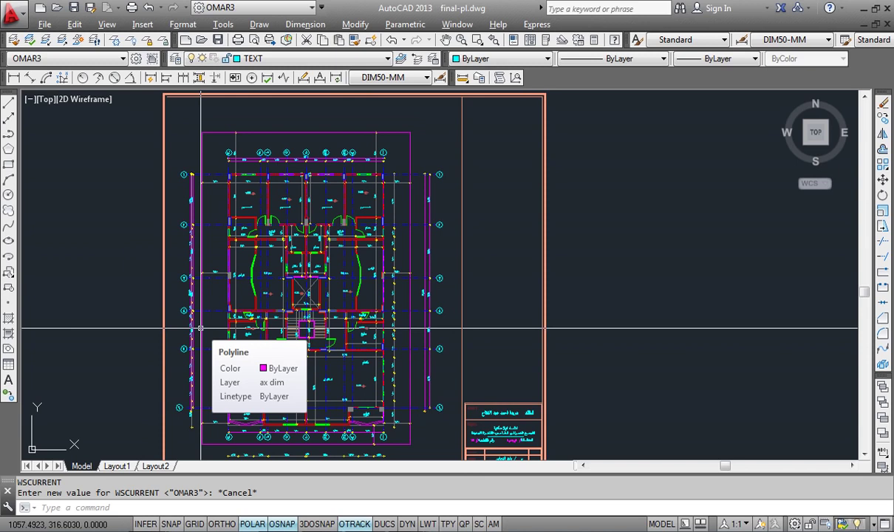
pyautogui.moveTo(200, 328); pyautogui.dragTo(244, 190, button='middle')
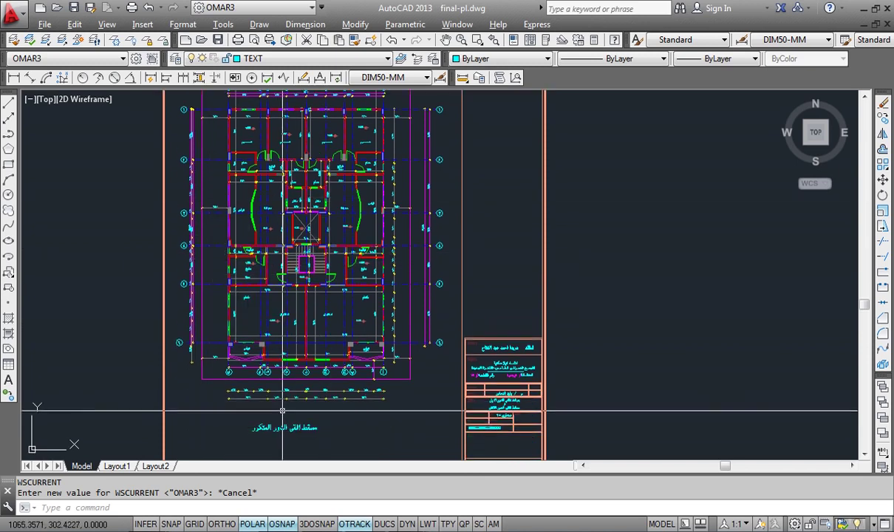
pyautogui.scroll(4, 284, 402)
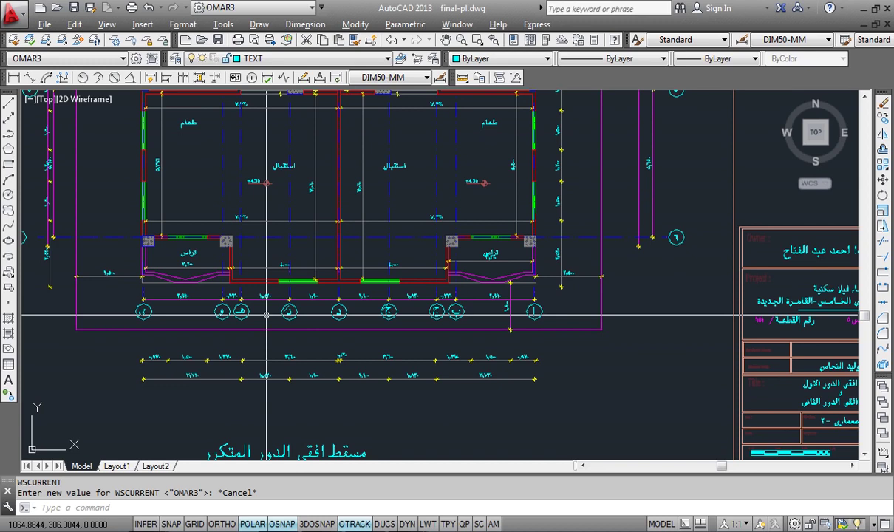
pyautogui.scroll(-2, 266, 314)
pyautogui.scroll(-4, 384, 166)
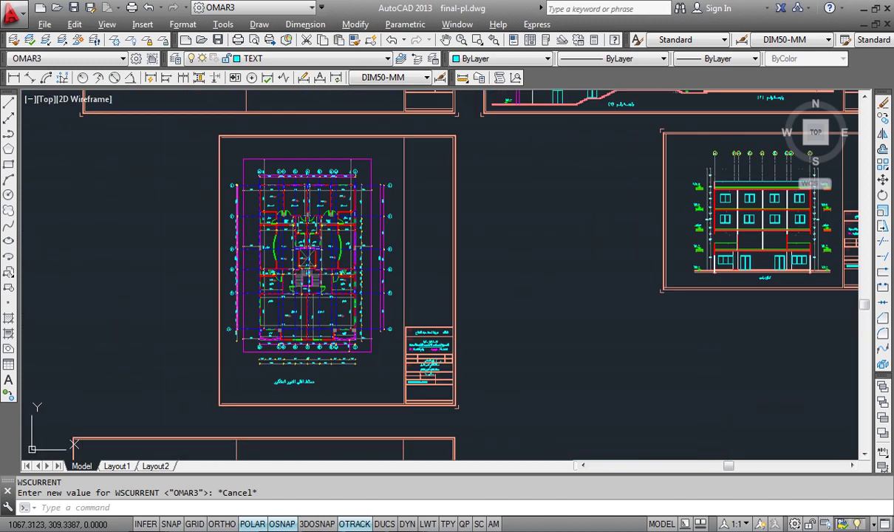
pyautogui.click(393, 147)
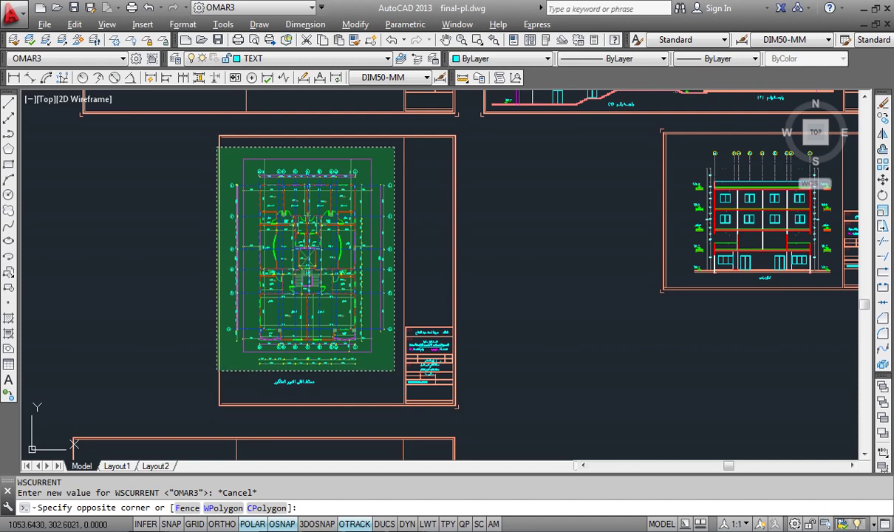
pyautogui.click(227, 368)
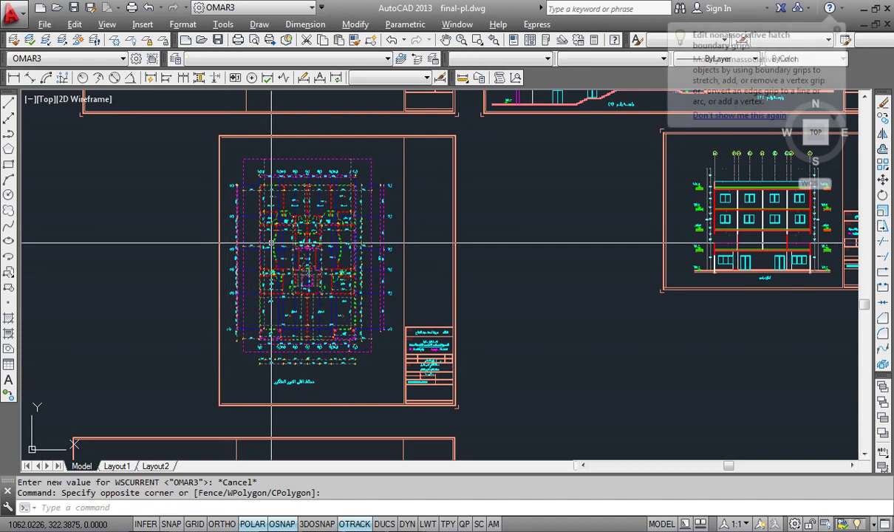
pyautogui.rightClick(273, 250)
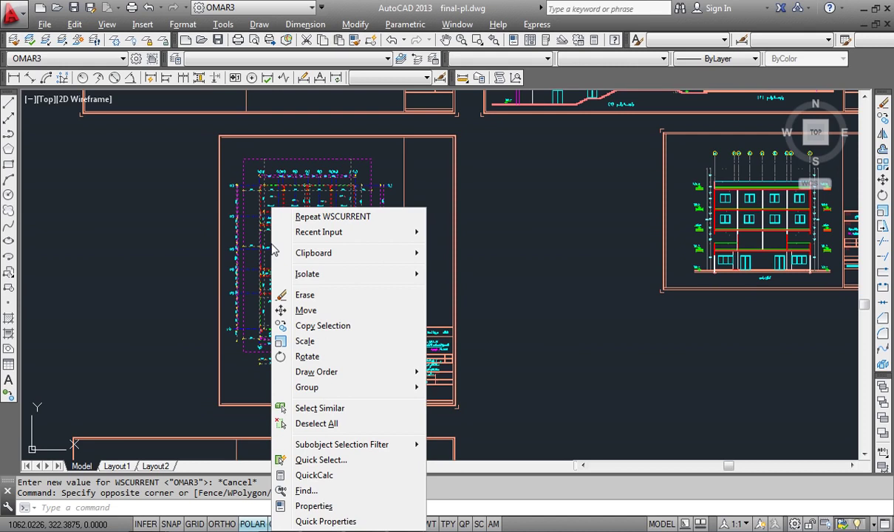
pyautogui.press('Escape')
pyautogui.press('Escape')
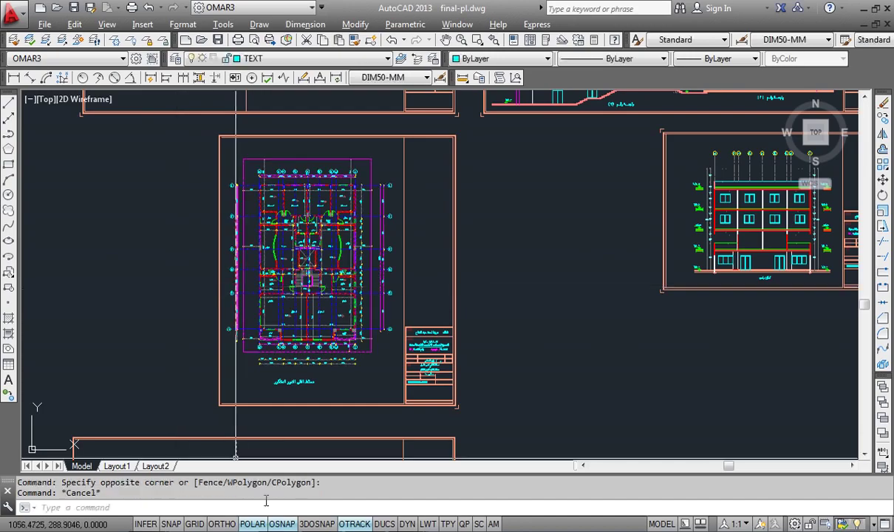
# Switch to the CAD ORDERS 2 PDF in Adobe Acrobat, read its Options section, and return to AutoCAD
pyautogui.hotkey('alt', 'Tab')
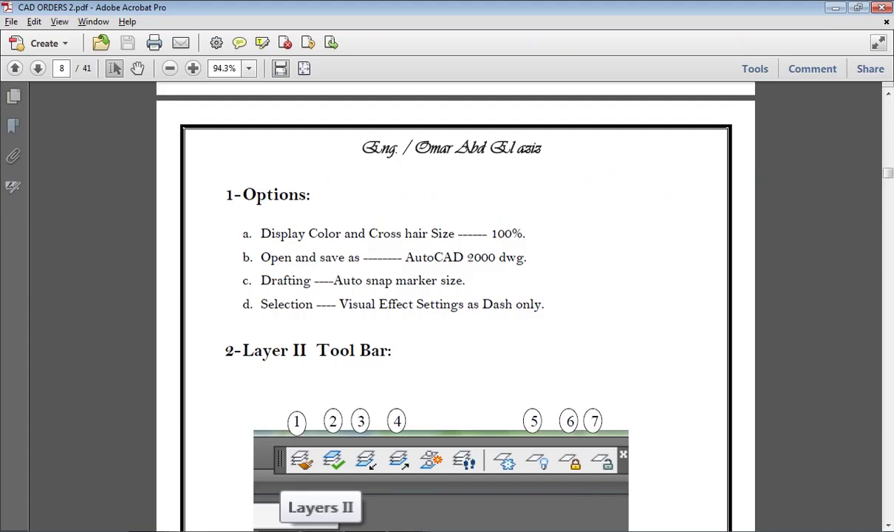
pyautogui.click(244, 194)
pyautogui.click(391, 489)
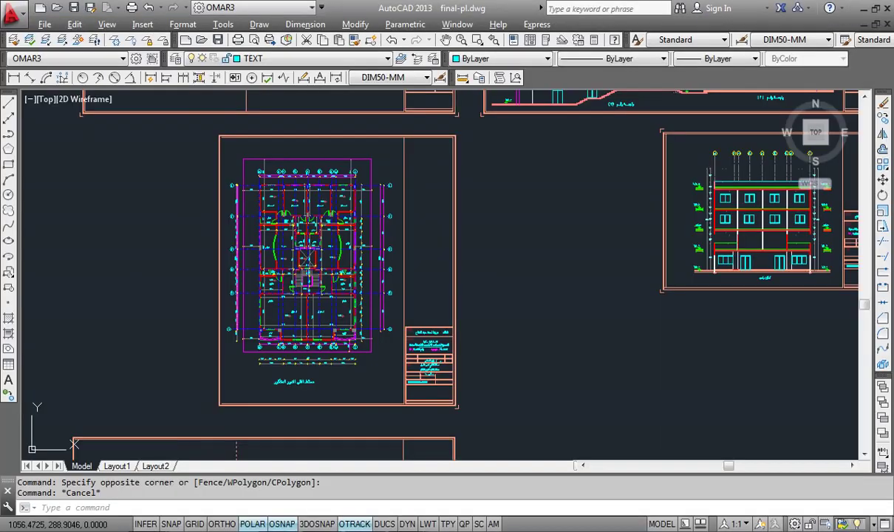
pyautogui.press('Escape')
# Open the Options dialog and examine the display settings, including colour scheme and crosshair size
pyautogui.click(223, 25)
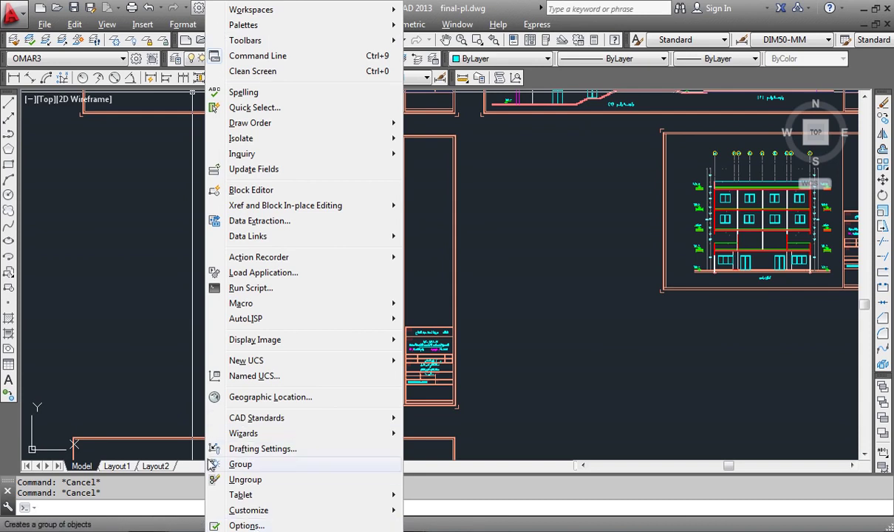
pyautogui.click(120, 262)
pyautogui.rightClick(111, 194)
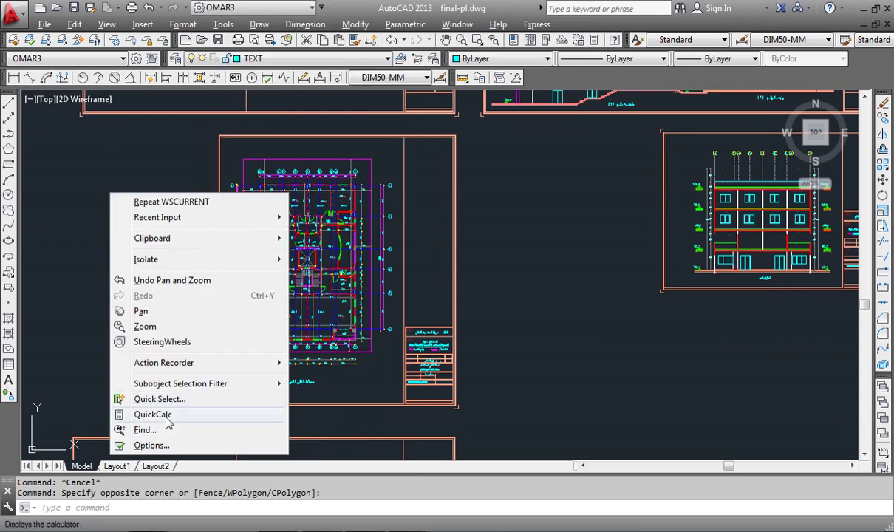
pyautogui.click(162, 446)
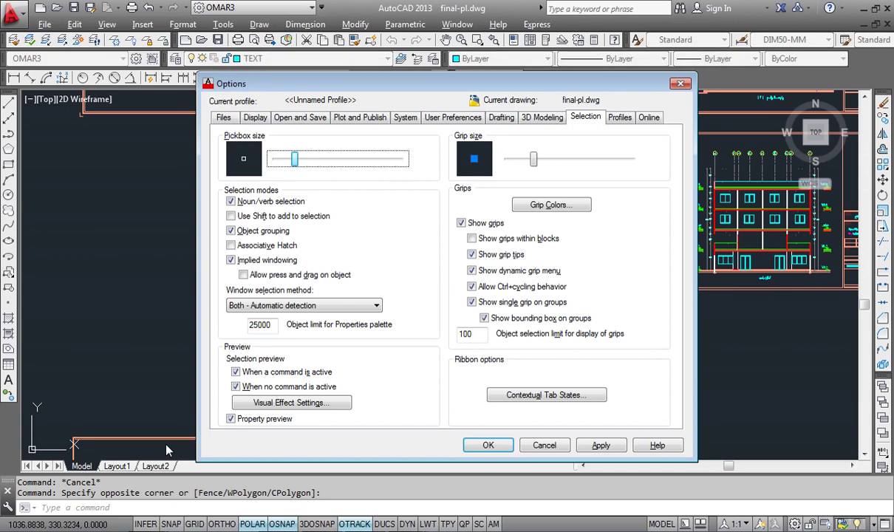
pyautogui.click(253, 117)
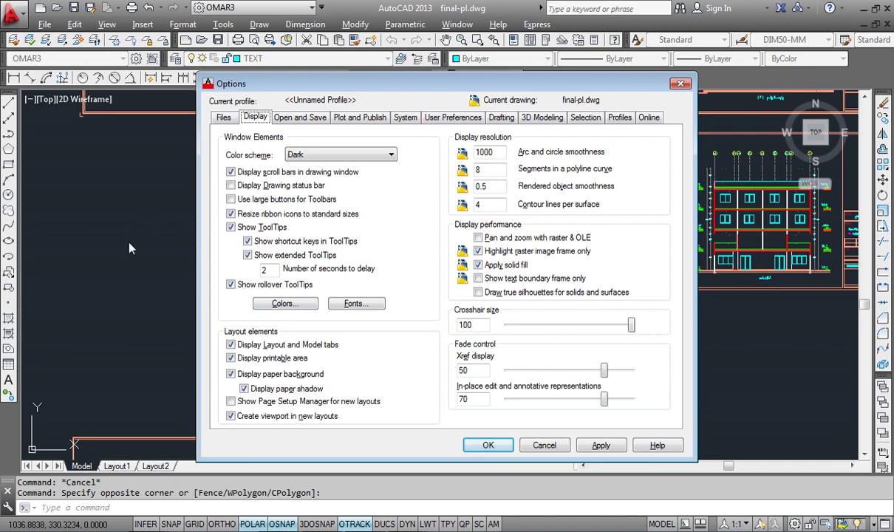
# Choose AutoCAD 2000/LT2000 Drawing (*.dwg) as the default save format and go to the automatic save interval
pyautogui.click(295, 118)
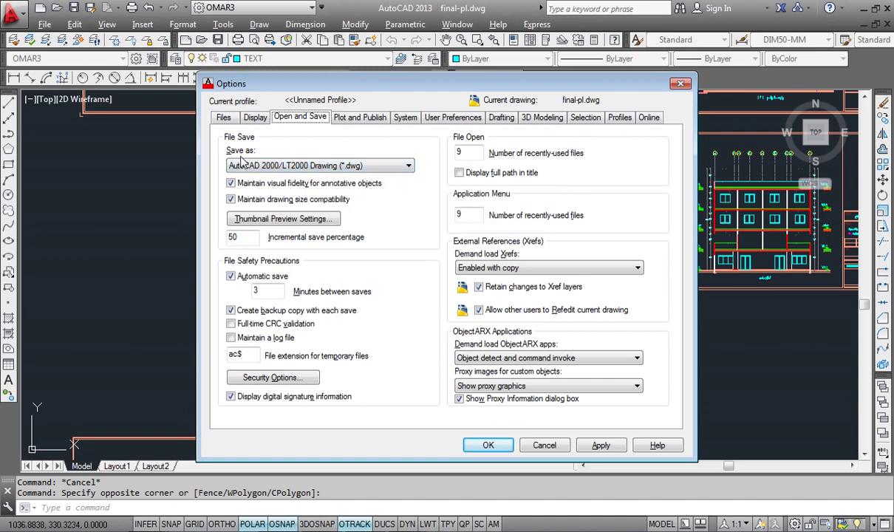
pyautogui.click(306, 167)
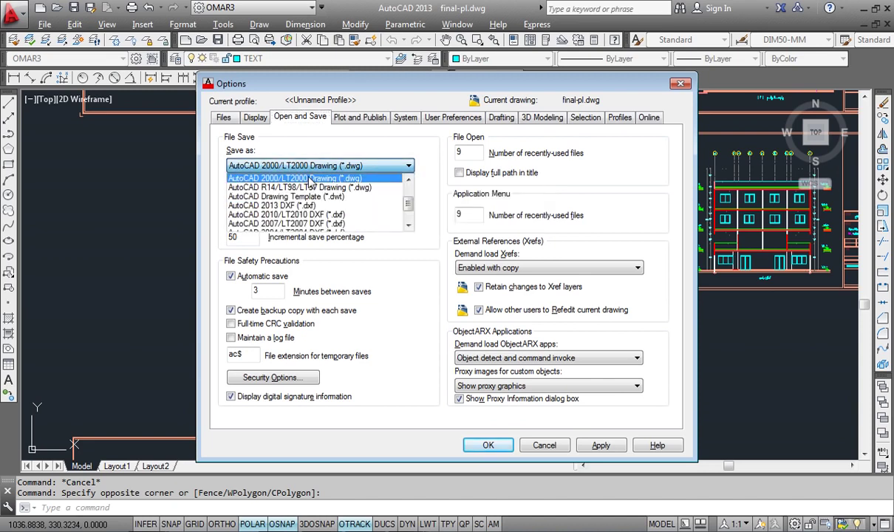
pyautogui.click(309, 180)
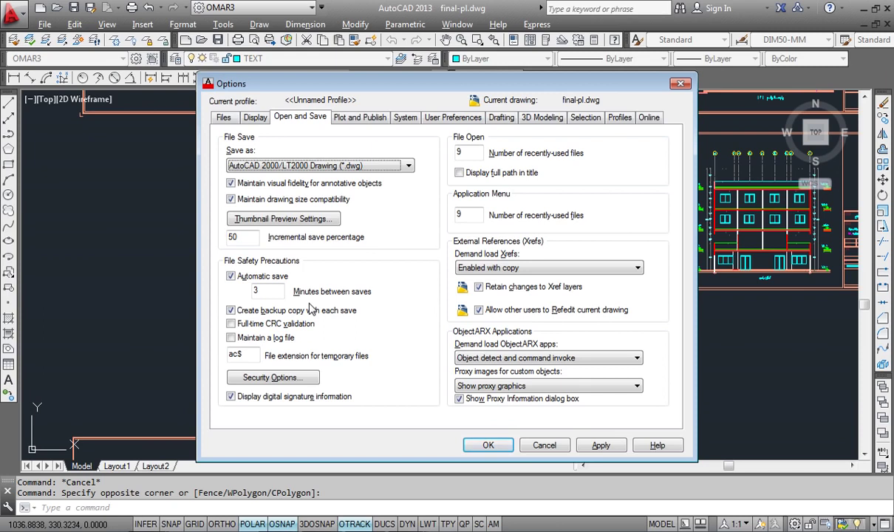
pyautogui.click(275, 290)
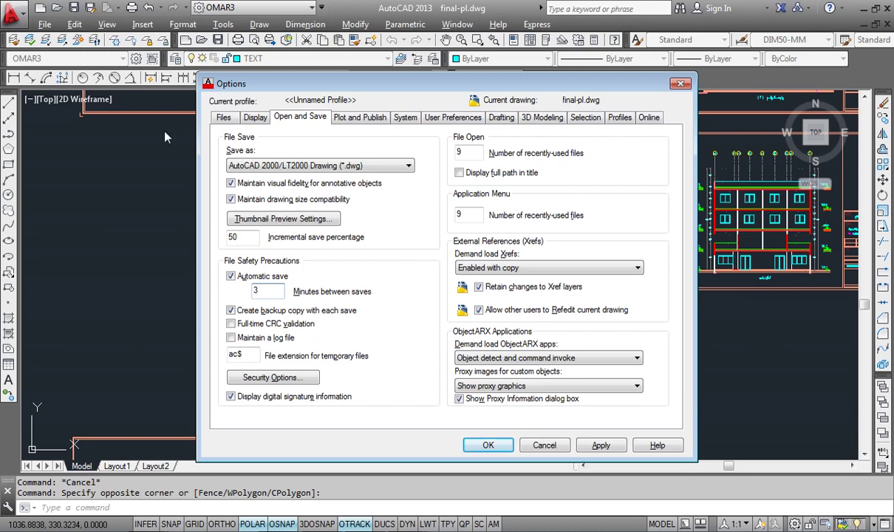
# Review the user preferences and the drafting settings, including the 2D AutoSnap marker colour
pyautogui.click(452, 122)
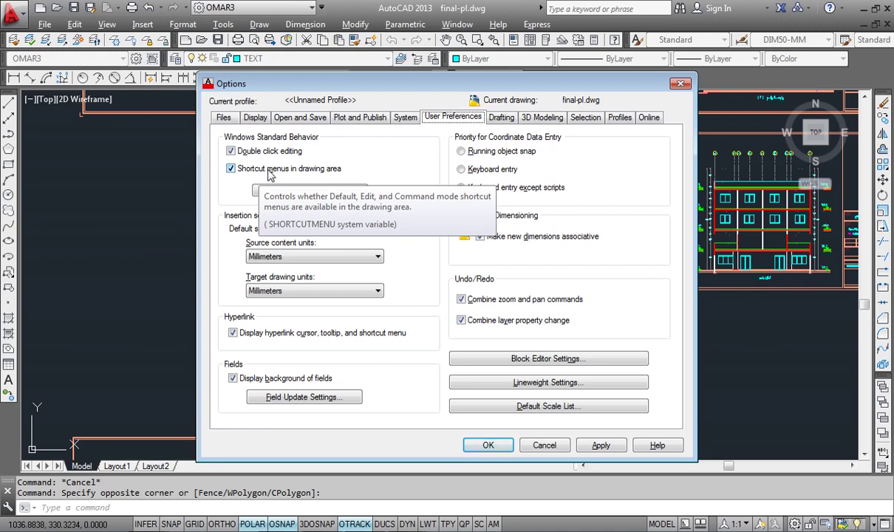
pyautogui.click(487, 116)
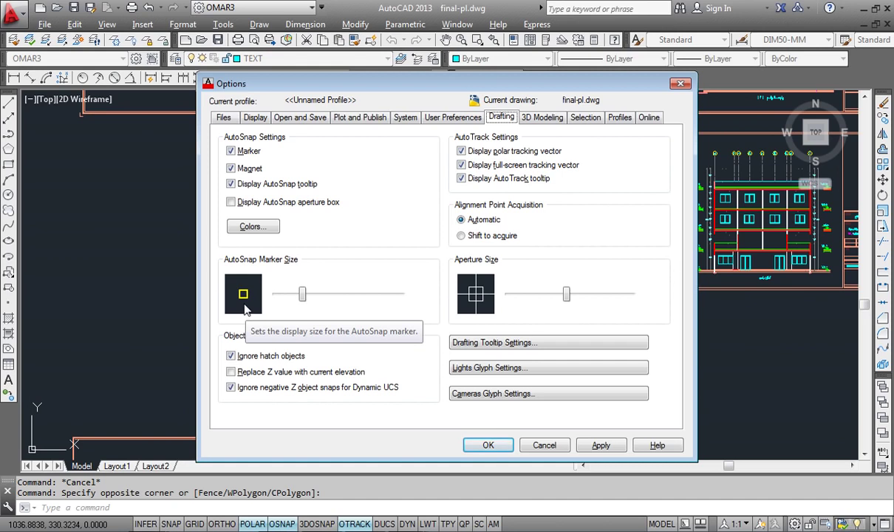
pyautogui.click(250, 226)
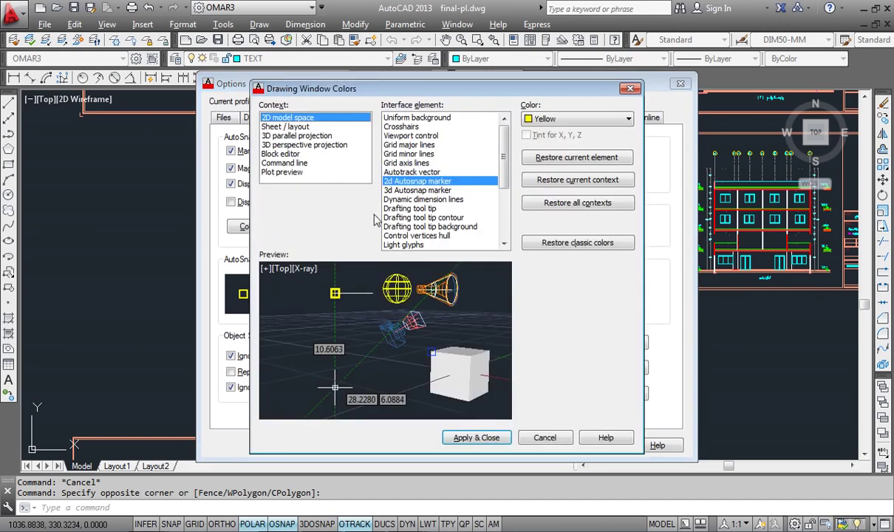
pyautogui.click(476, 437)
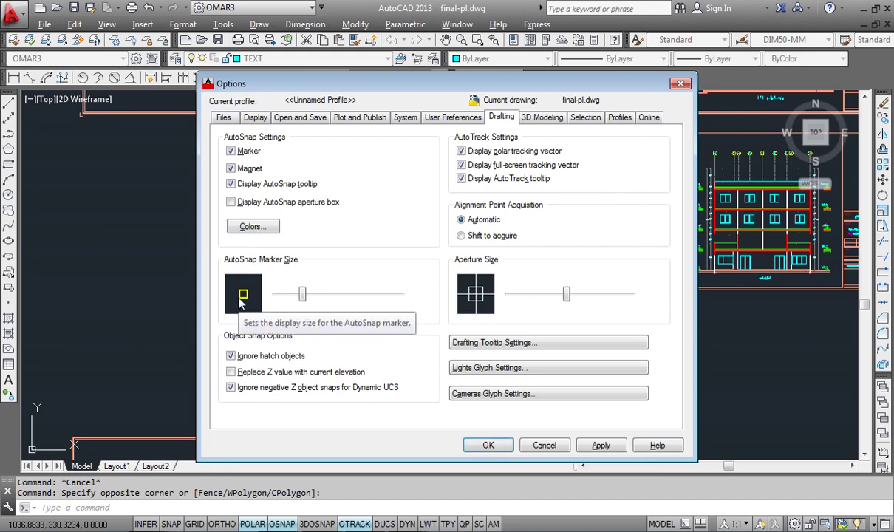
# Enable "Use Shift to add to selection" in the selection modes and accept the options
pyautogui.click(579, 117)
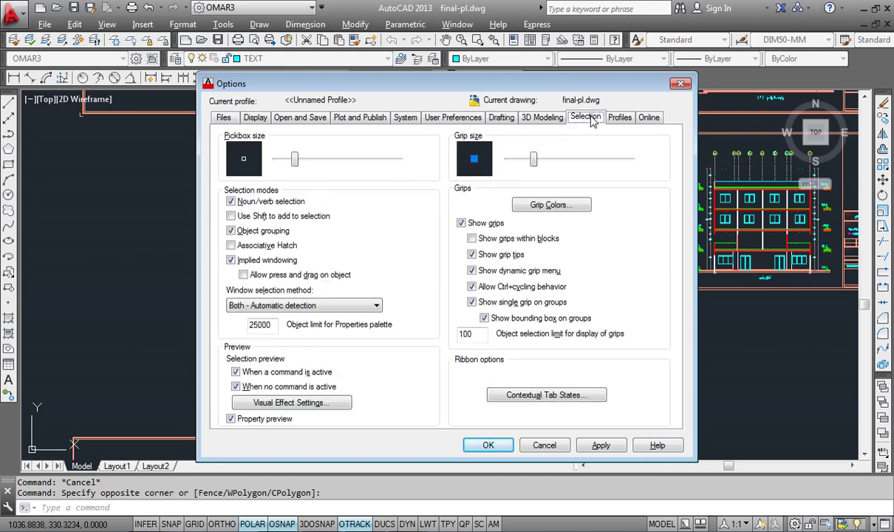
pyautogui.click(260, 216)
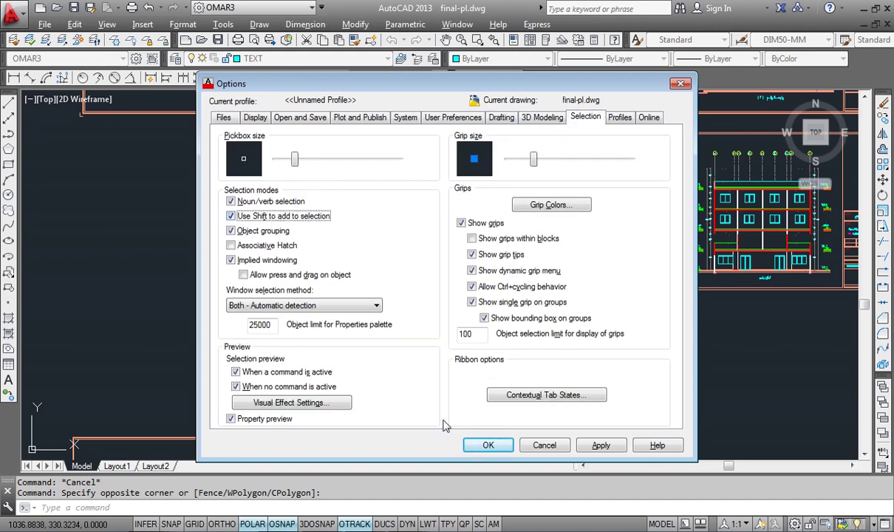
pyautogui.click(488, 446)
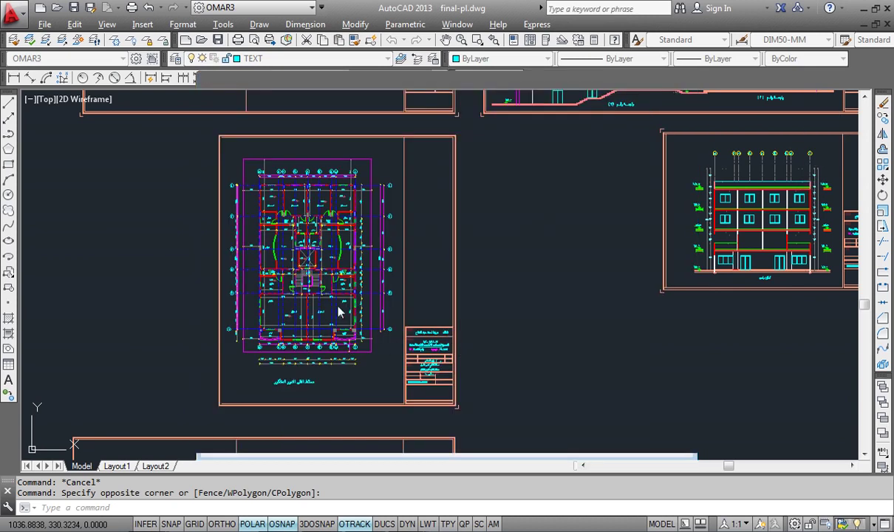
# Test single selection on the horizontal wall below the toilet by selecting its upper line, then its lower line, with crossing windows
pyautogui.scroll(8, 332, 315)
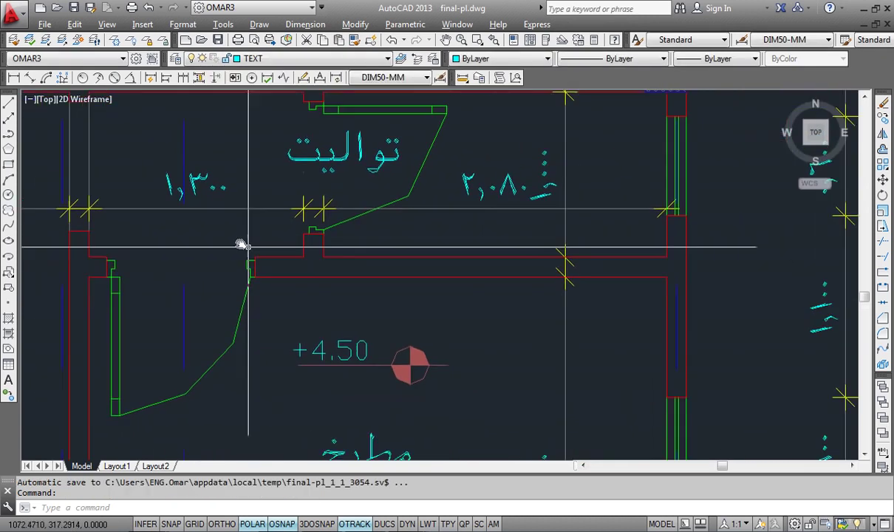
pyautogui.scroll(2, 346, 250)
pyautogui.click(367, 230)
pyautogui.click(347, 255)
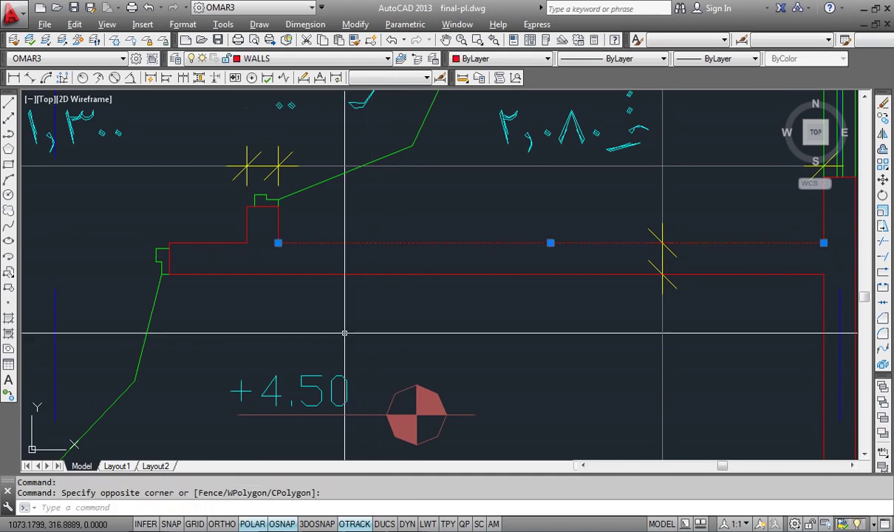
pyautogui.moveTo(400, 340); pyautogui.dragTo(395, 291, button='middle')
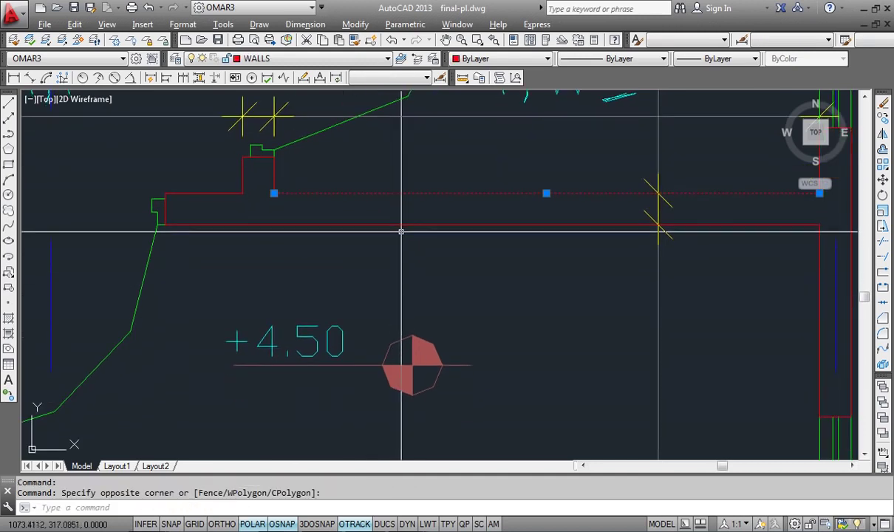
pyautogui.click(439, 210)
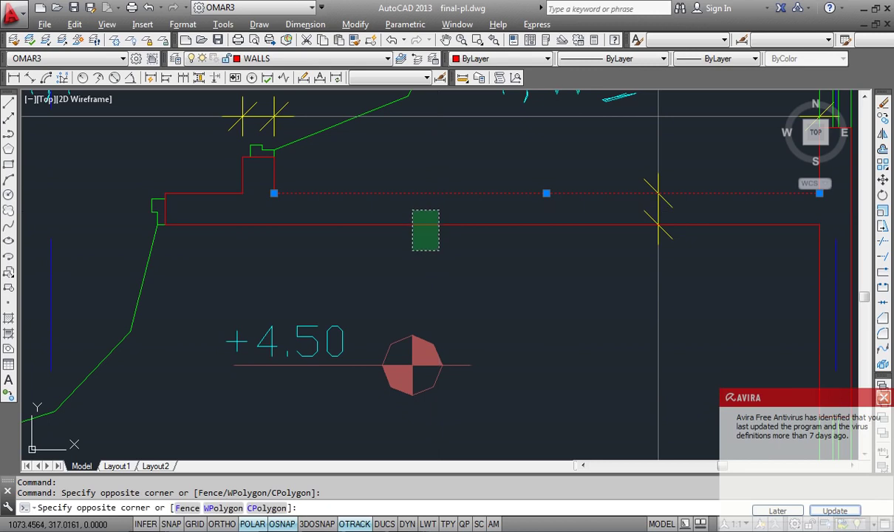
pyautogui.click(413, 251)
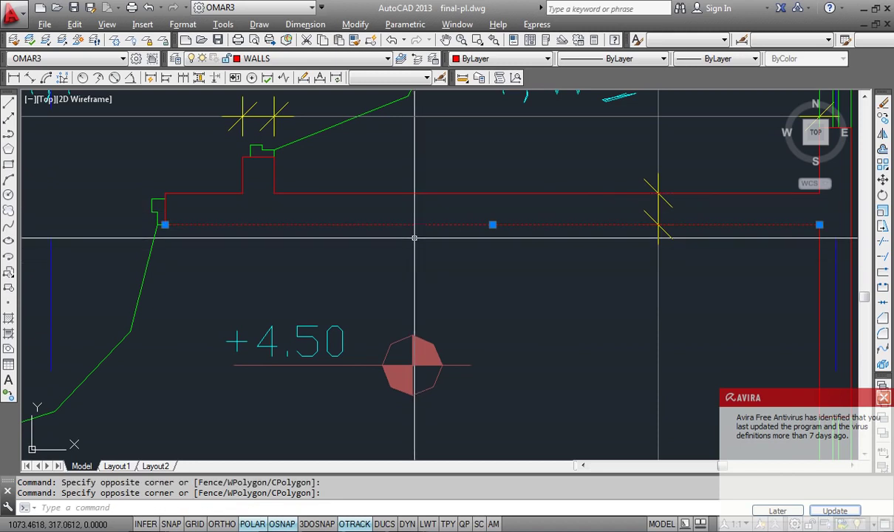
# Add the wall's upper line segments to the selection, select the short vertical wall line on its own, and clear the selection
pyautogui.click(410, 184)
pyautogui.click(236, 215)
pyautogui.click(246, 256)
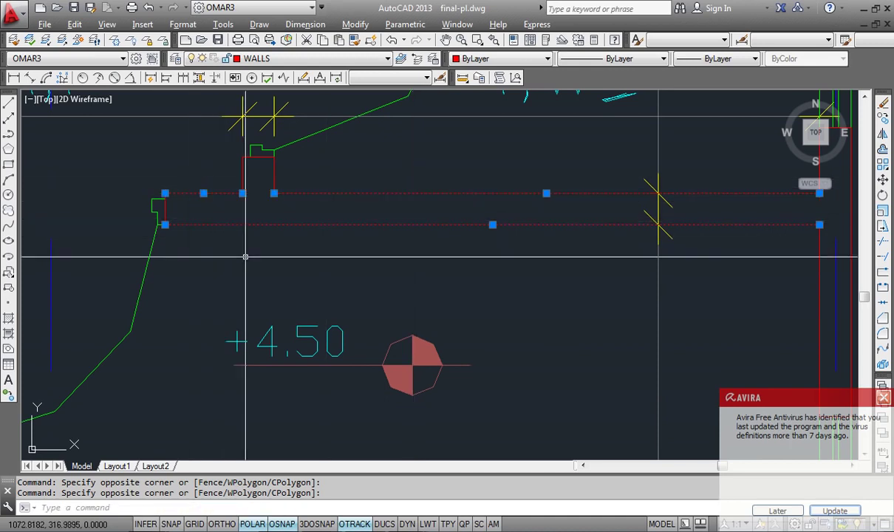
pyautogui.click(289, 179)
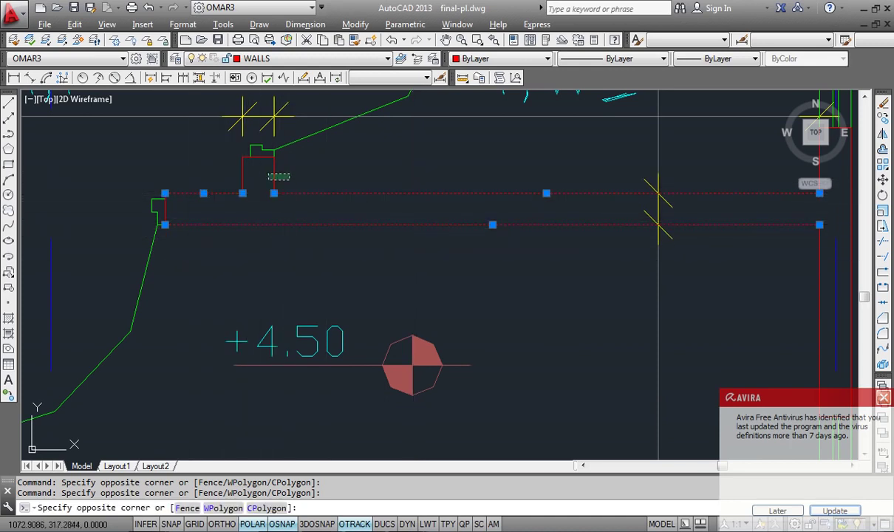
pyautogui.click(264, 176)
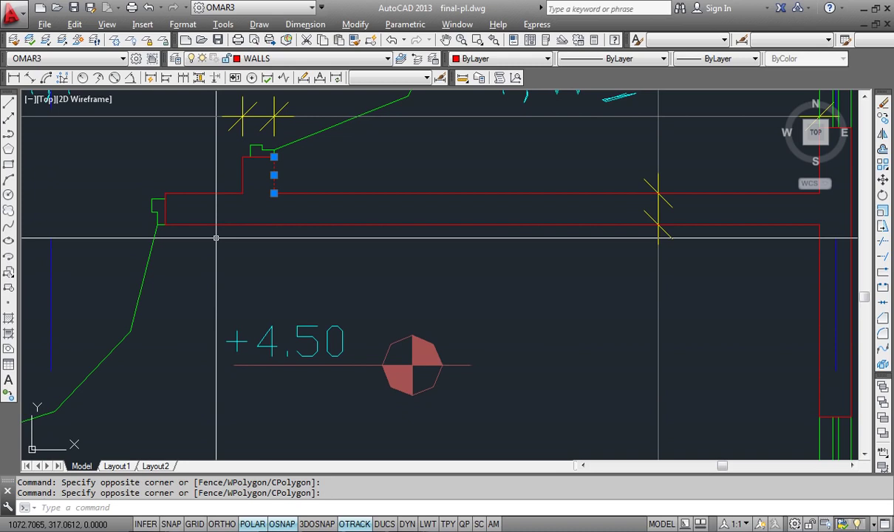
pyautogui.press('Escape')
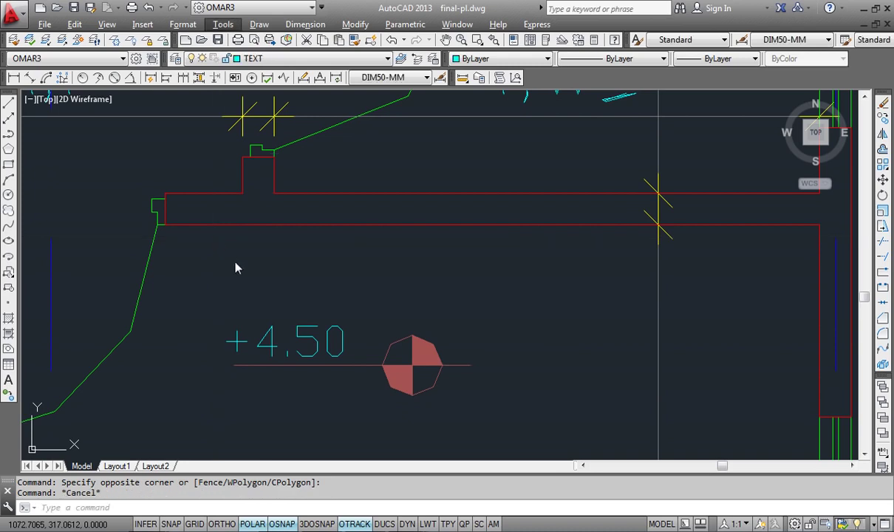
# Disable "Use Shift to add to selection" in the selection modes, then apply and accept the options
pyautogui.click(299, 288)
pyautogui.click(348, 298)
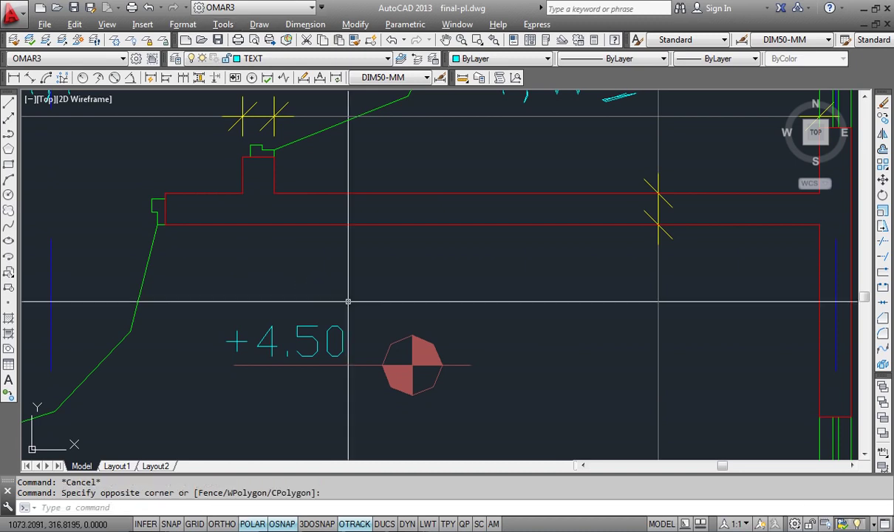
pyautogui.write('OPTIONS')
pyautogui.press('Return')
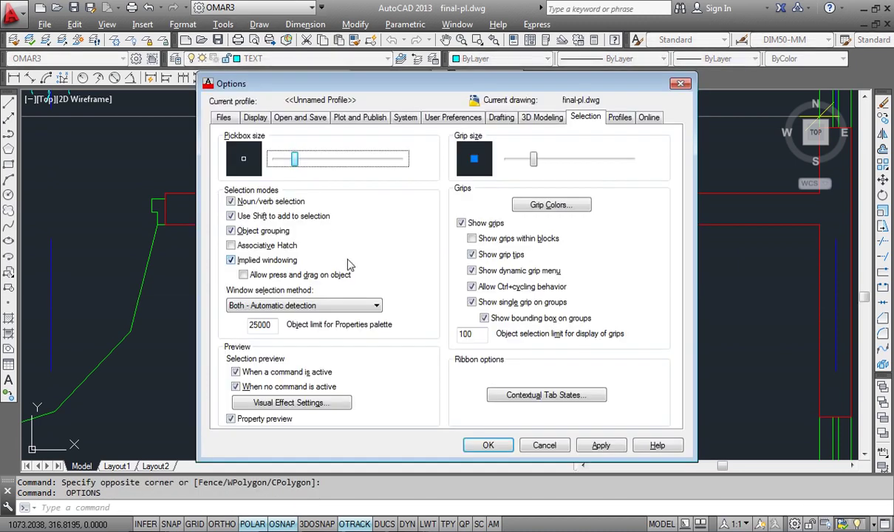
pyautogui.click(249, 222)
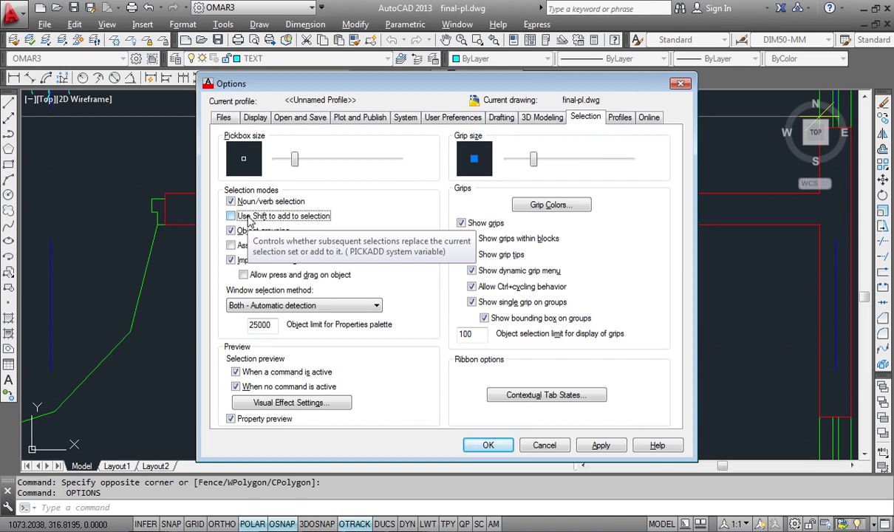
pyautogui.click(601, 445)
pyautogui.click(507, 448)
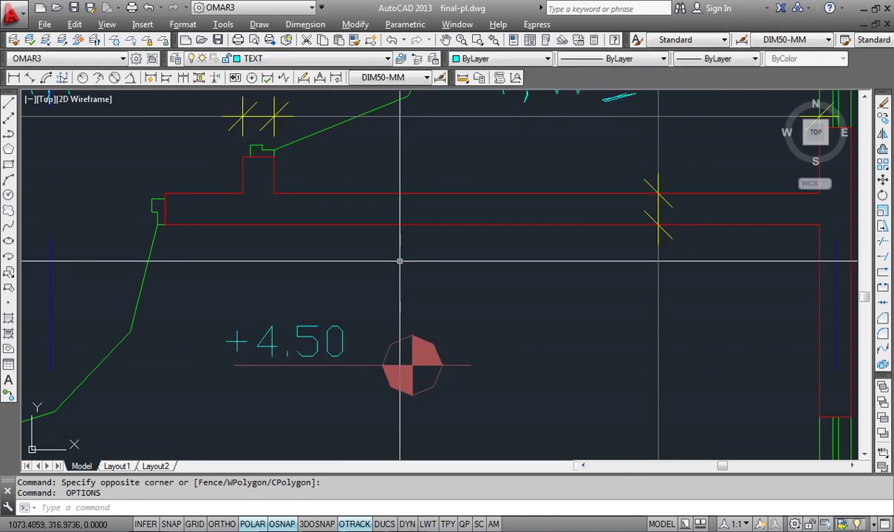
# Preview a crossing selection window over the horizontal wall's two lines and cancel it
pyautogui.moveTo(397, 289); pyautogui.dragTo(323, 293, button='middle')
pyautogui.click(434, 277)
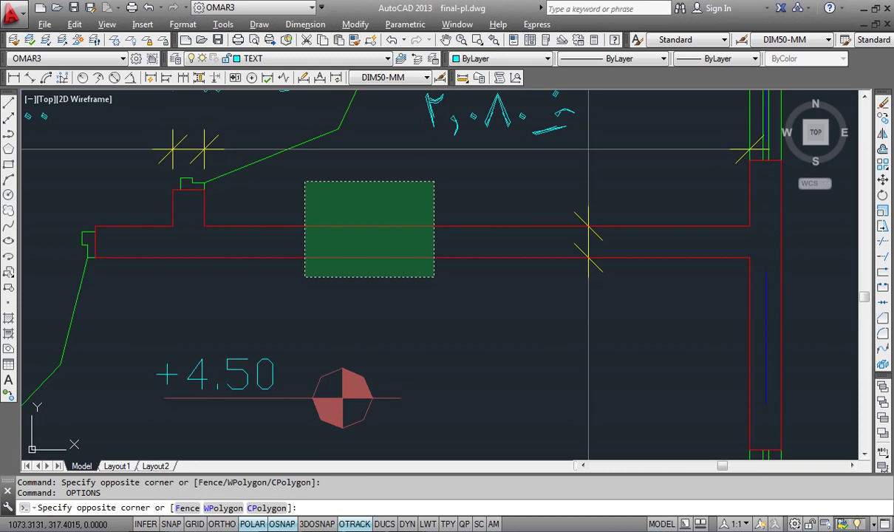
pyautogui.press('Escape')
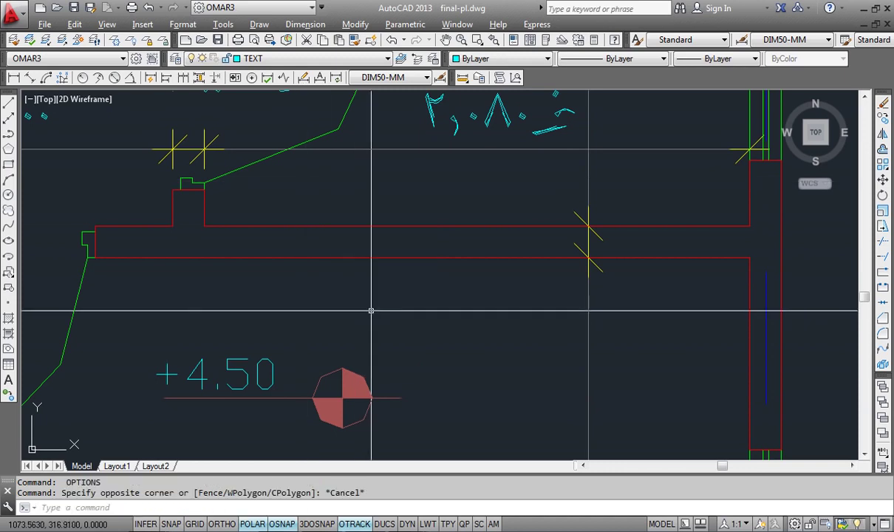
# In the selection's visual effect settings, set the window selection color to Yellow and the selection area opacity to 24
pyautogui.press('Return')
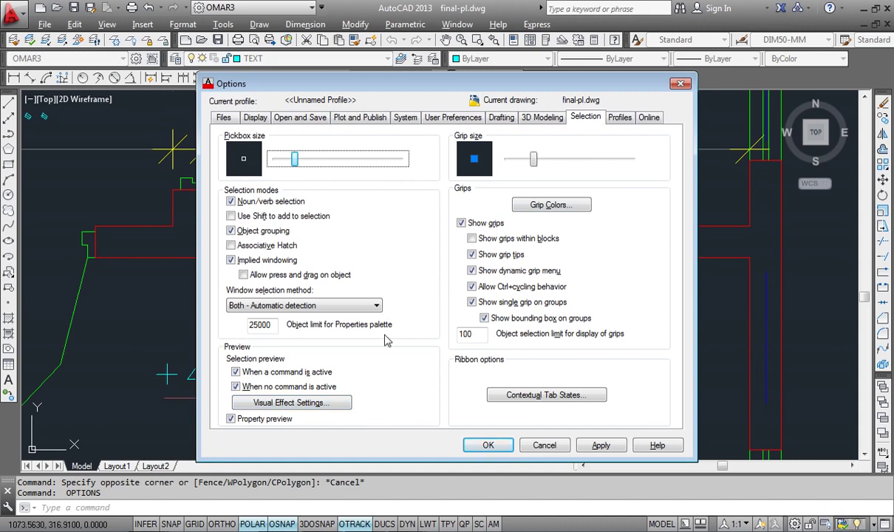
pyautogui.click(287, 403)
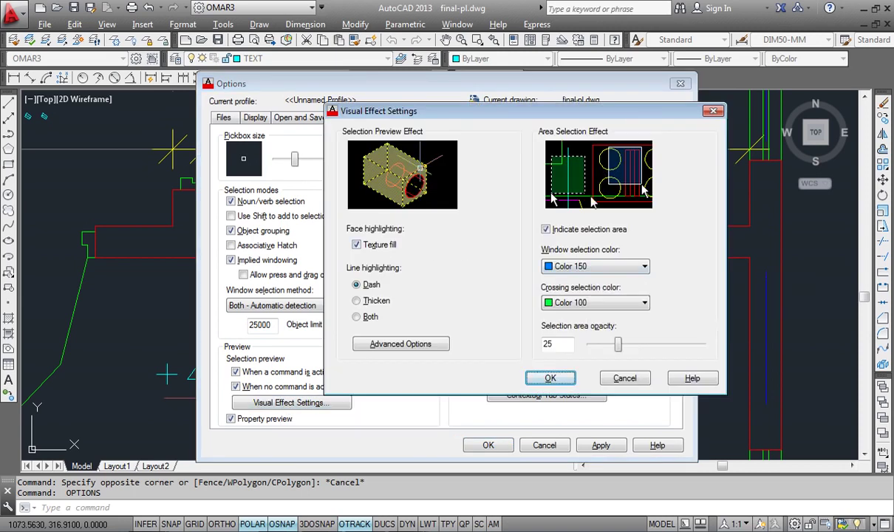
pyautogui.click(644, 267)
pyautogui.click(600, 310)
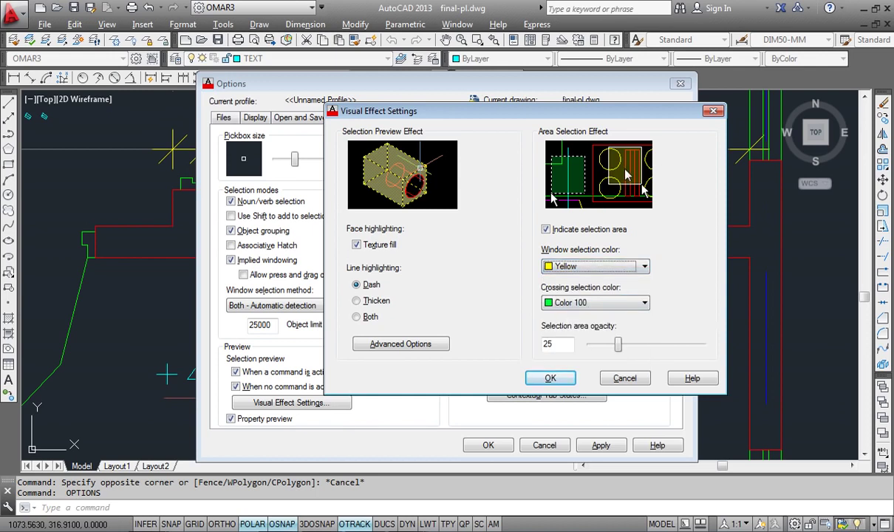
pyautogui.moveTo(620, 345); pyautogui.dragTo(703, 346)
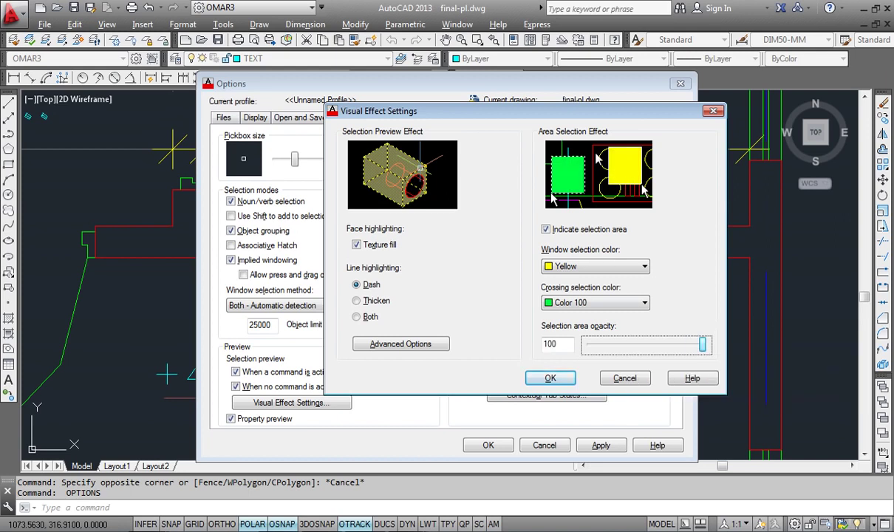
pyautogui.click(678, 352)
pyautogui.moveTo(678, 353); pyautogui.dragTo(619, 351)
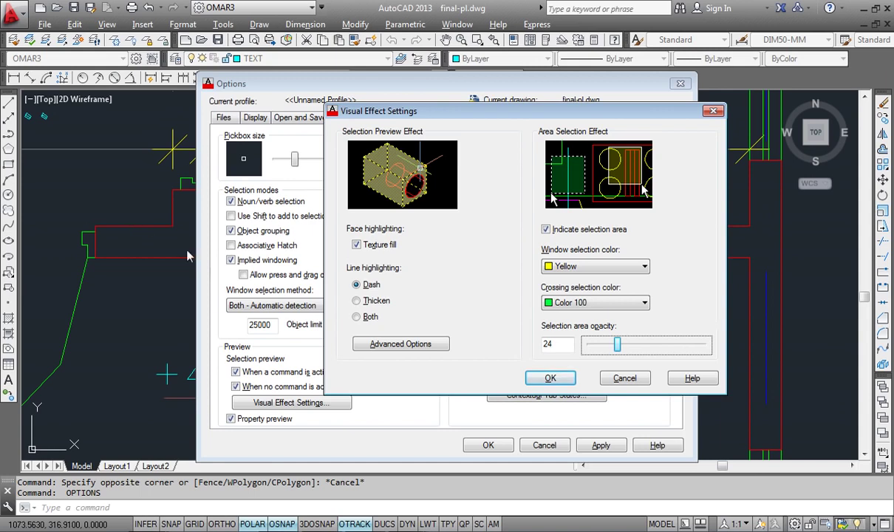
# Compare Thicken line highlighting with Dash, keep Dash, and accept the visual effect settings and options
pyautogui.click(357, 300)
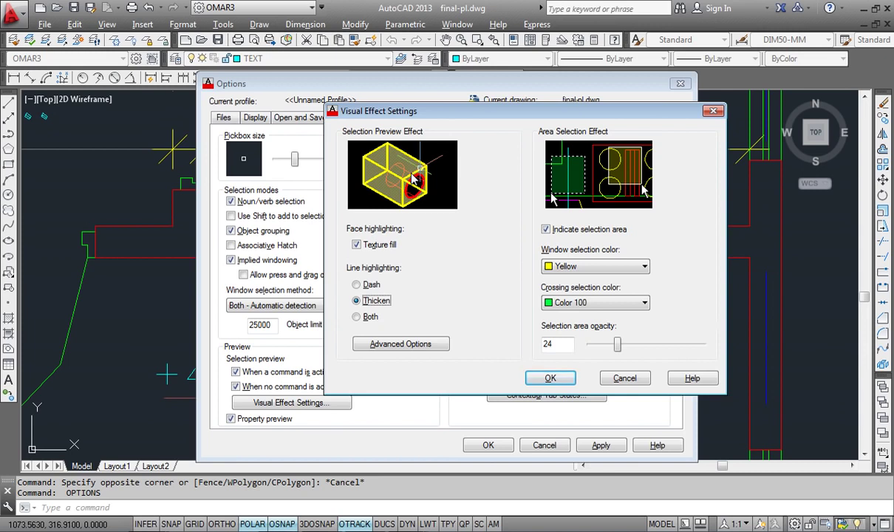
pyautogui.click(356, 284)
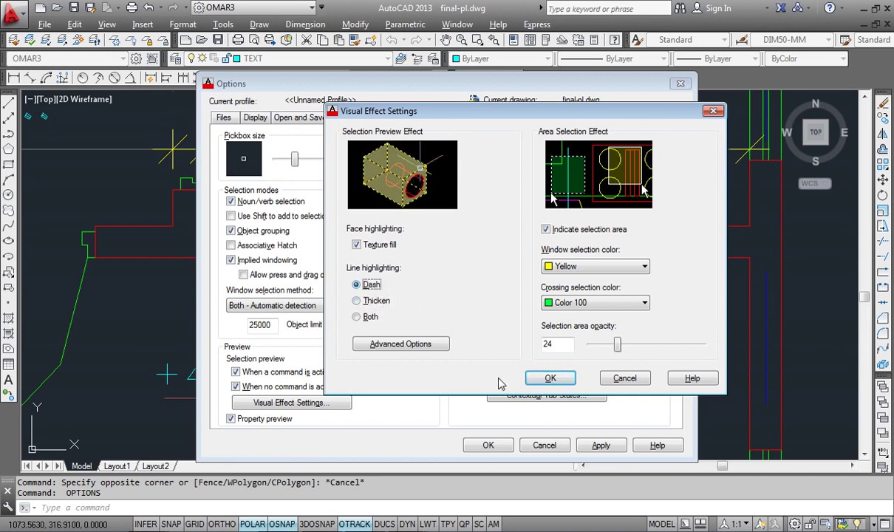
pyautogui.click(536, 379)
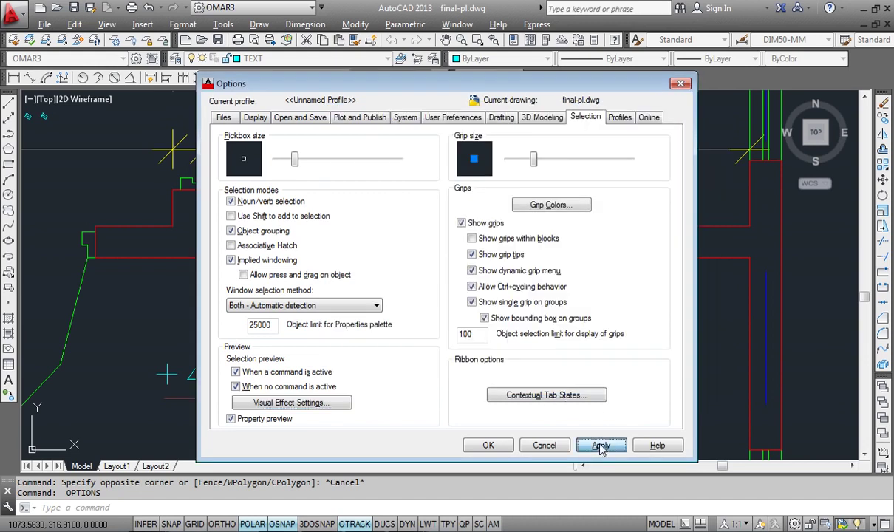
pyautogui.click(489, 445)
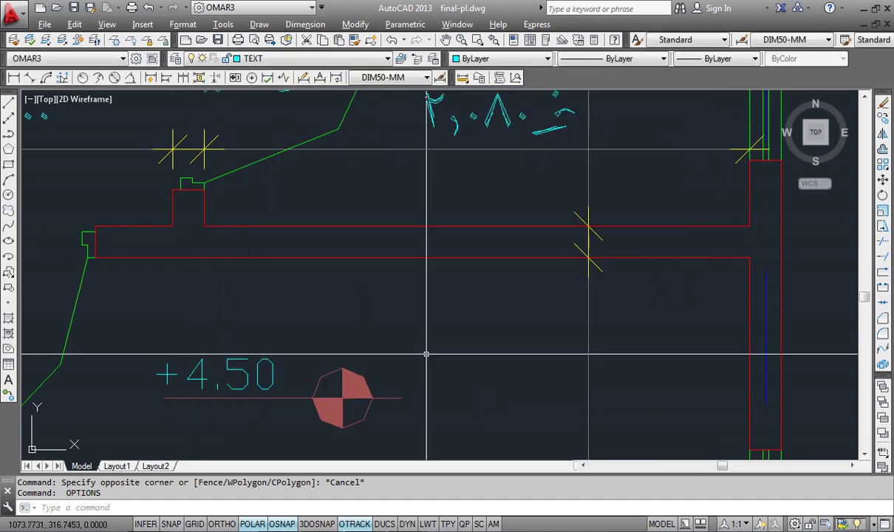
# Check the Options checklist in CAD ORDERS 2.pdf in Adobe Acrobat and return to final-pl.dwg in AutoCAD
pyautogui.hotkey('alt', 'Tab')
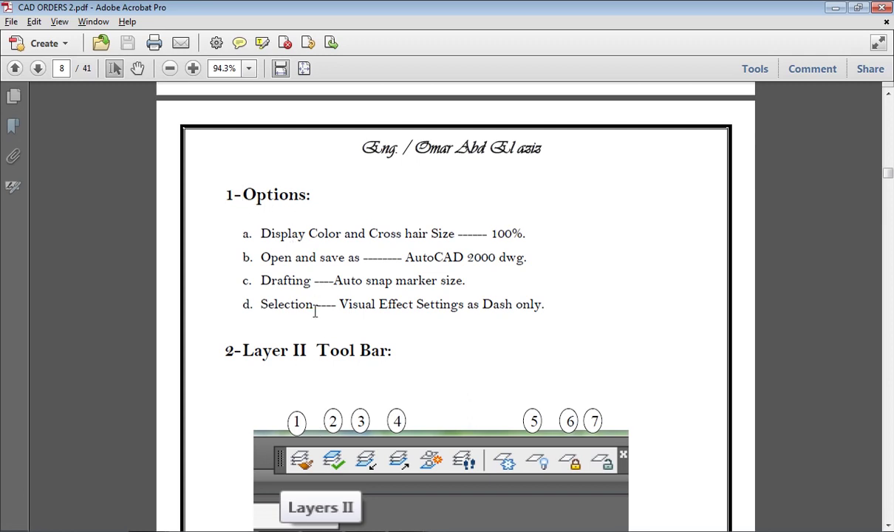
pyautogui.click(408, 529)
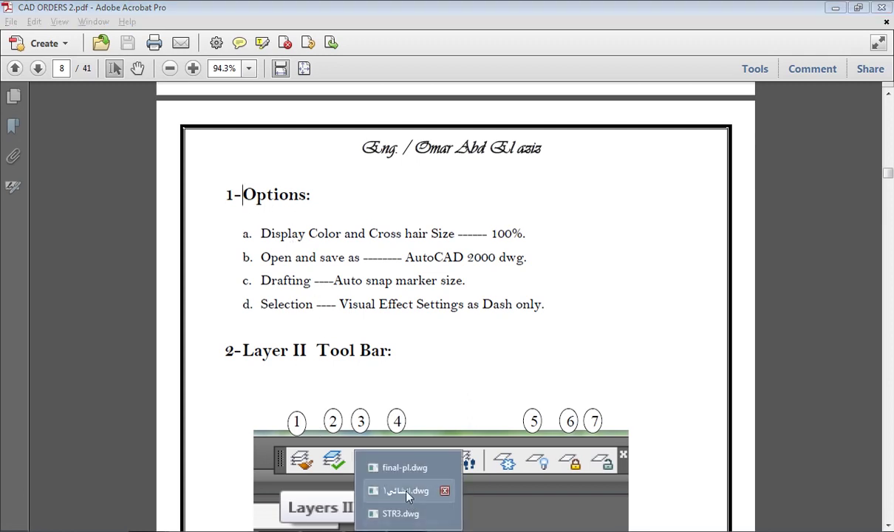
pyautogui.click(403, 467)
# Select the whole framed floor plan sheet with its title block and copy it with a base point near its title block column
pyautogui.scroll(-6, 370, 353)
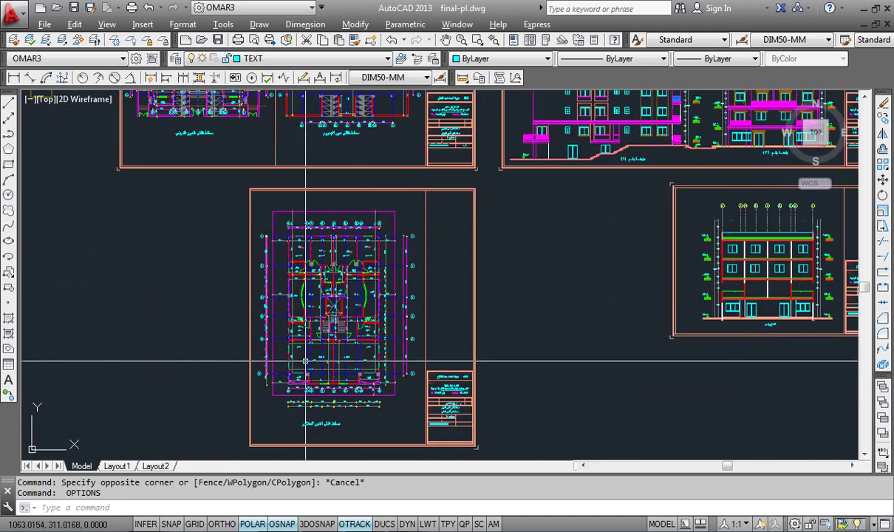
pyautogui.moveTo(299, 363); pyautogui.dragTo(322, 333, button='middle')
pyautogui.click(257, 146)
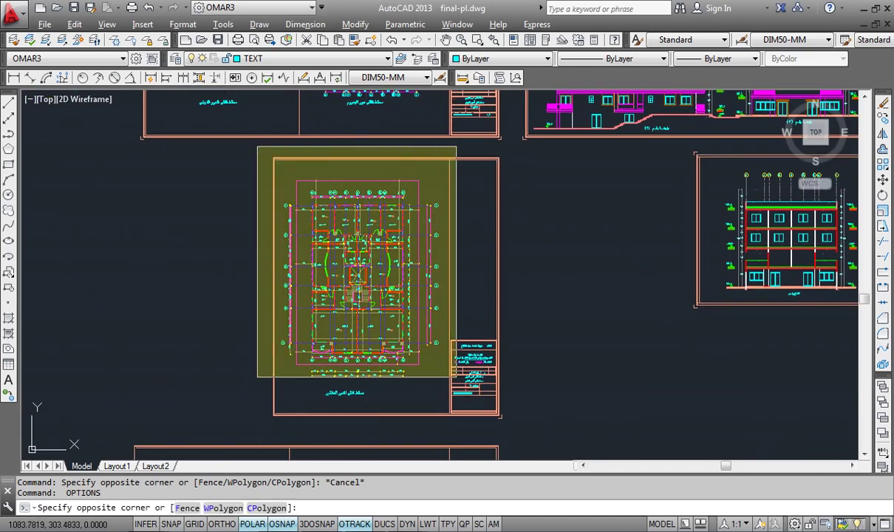
pyautogui.click(507, 428)
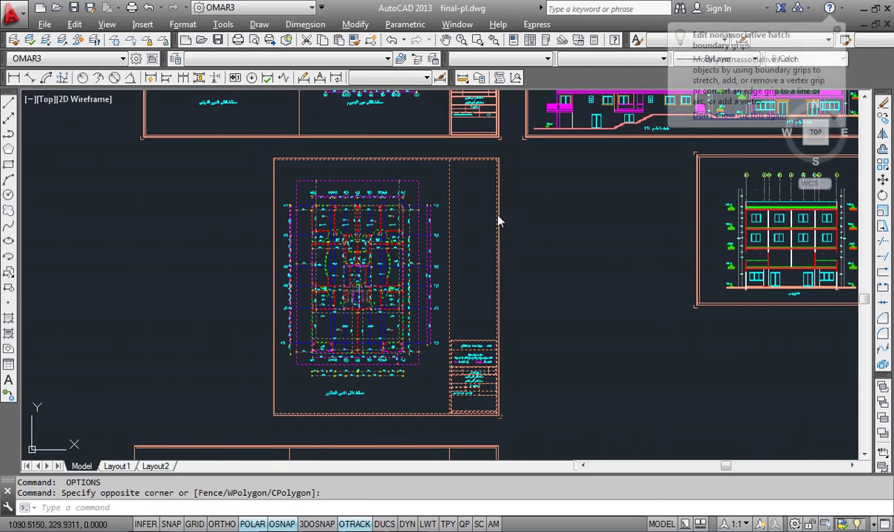
pyautogui.rightClick(497, 215)
pyautogui.moveTo(539, 256)
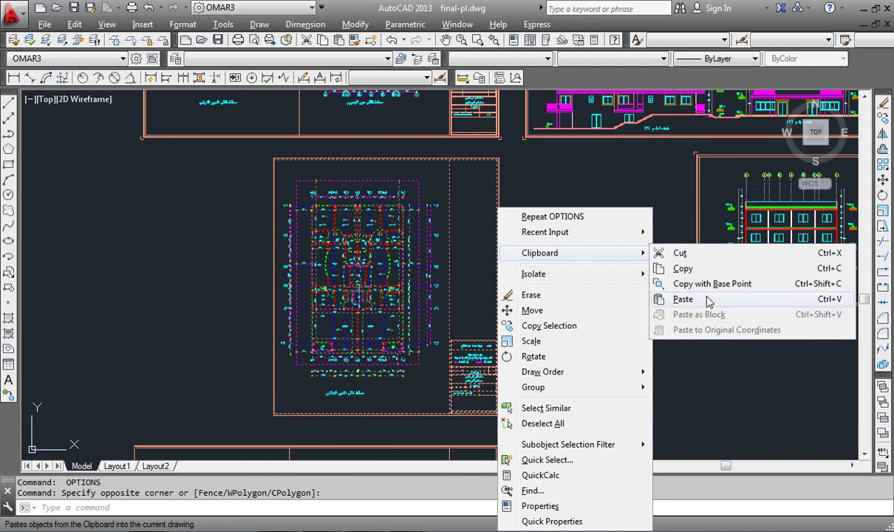
pyautogui.click(692, 286)
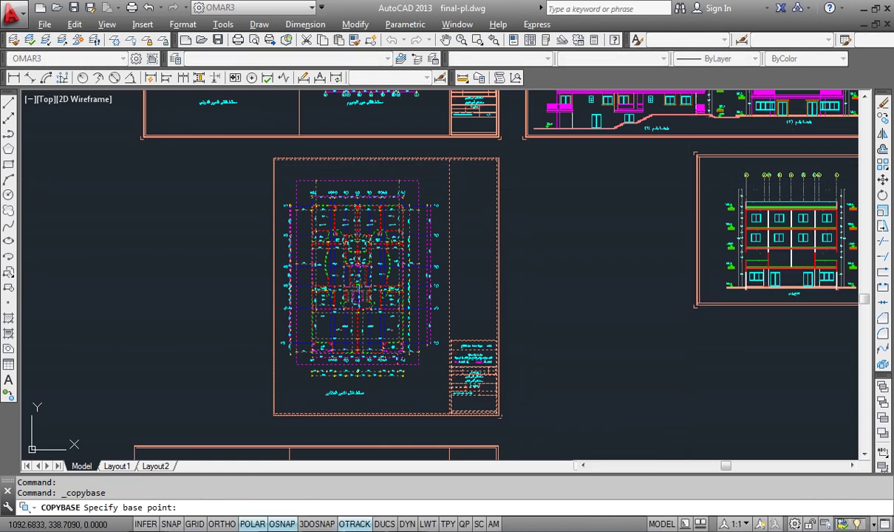
pyautogui.click(491, 288)
# Switch to STR3.dwg and paste the copied floor plan sheet into the empty area below the existing drawings
pyautogui.click(445, 26)
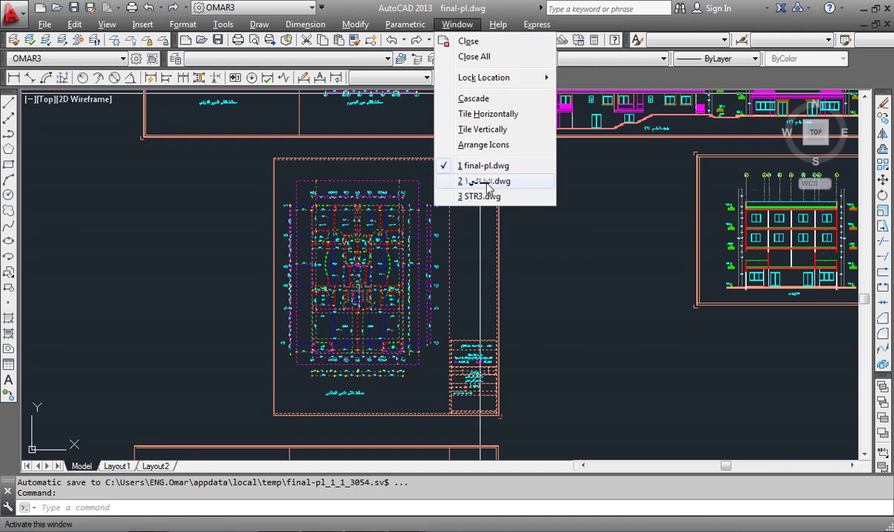
pyautogui.click(480, 196)
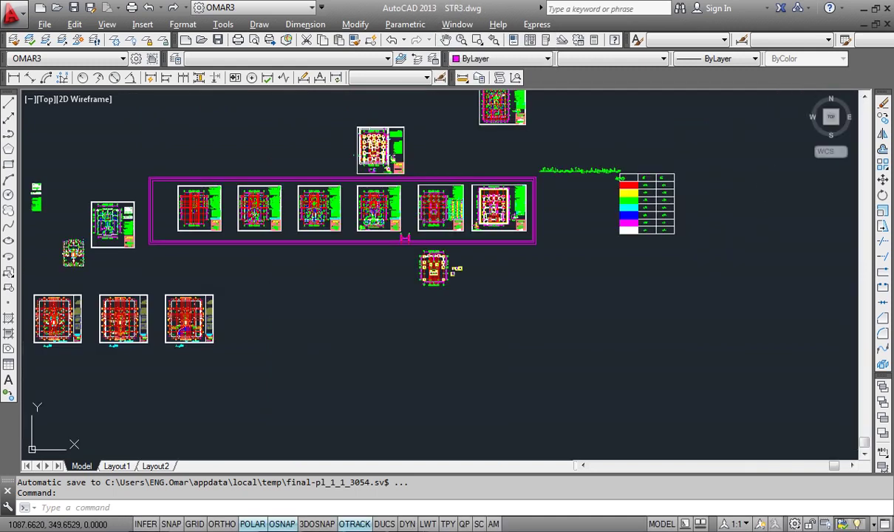
pyautogui.press('Escape')
pyautogui.moveTo(395, 321); pyautogui.dragTo(399, 235, button='middle')
pyautogui.rightClick(448, 276)
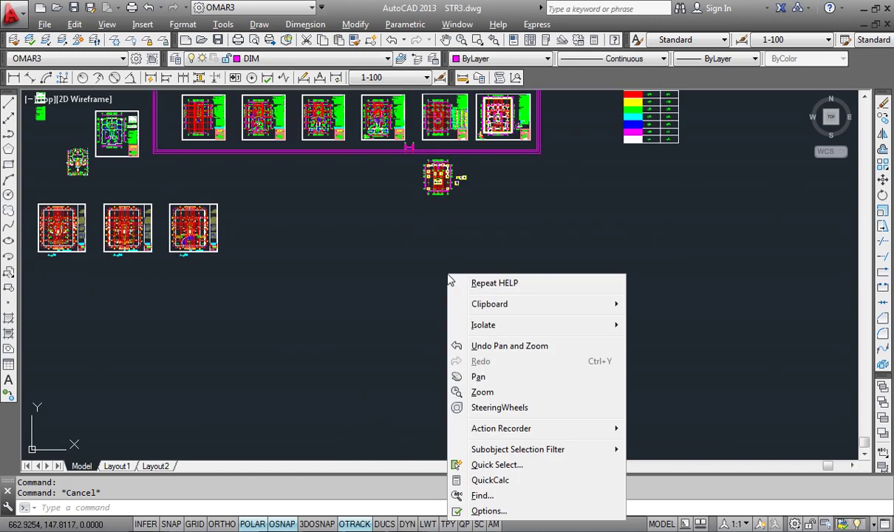
pyautogui.moveTo(502, 304)
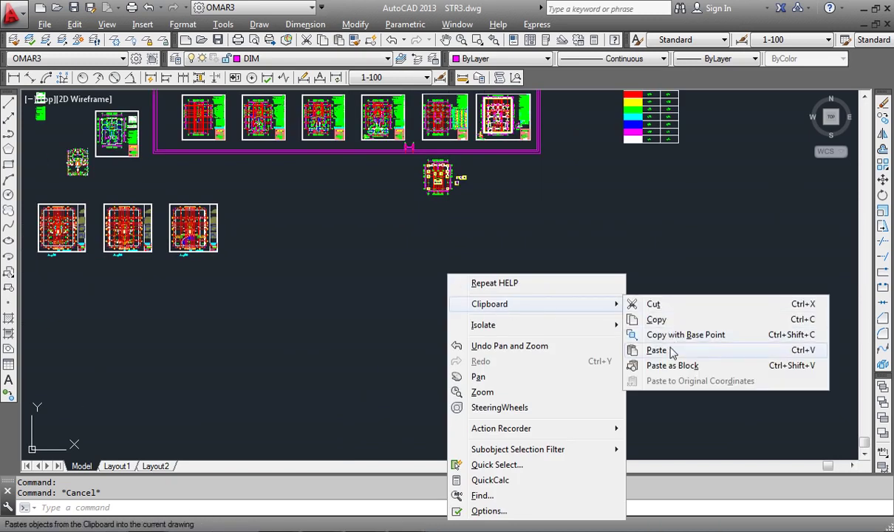
pyautogui.click(657, 351)
pyautogui.click(629, 298)
# Paste the copied sheet again as a block, in the empty space west of the first pasted sheet
pyautogui.scroll(3, 517, 317)
pyautogui.rightClick(448, 275)
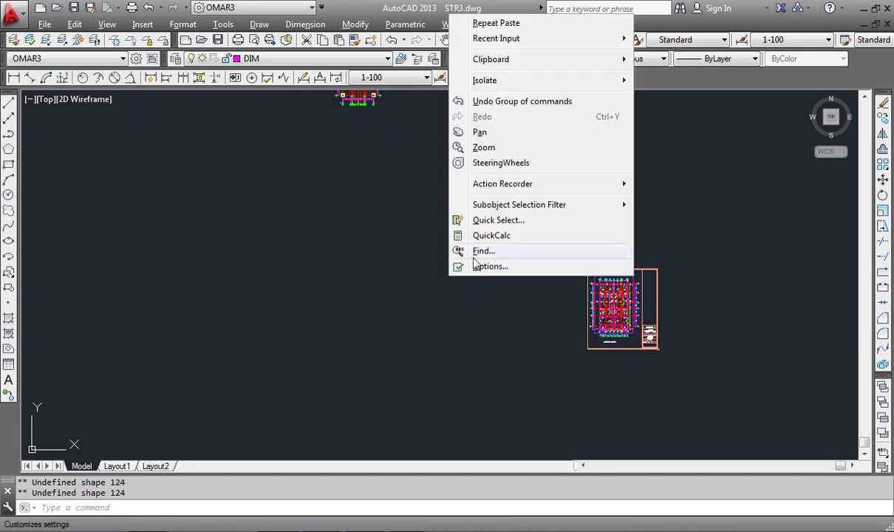
pyautogui.moveTo(494, 61)
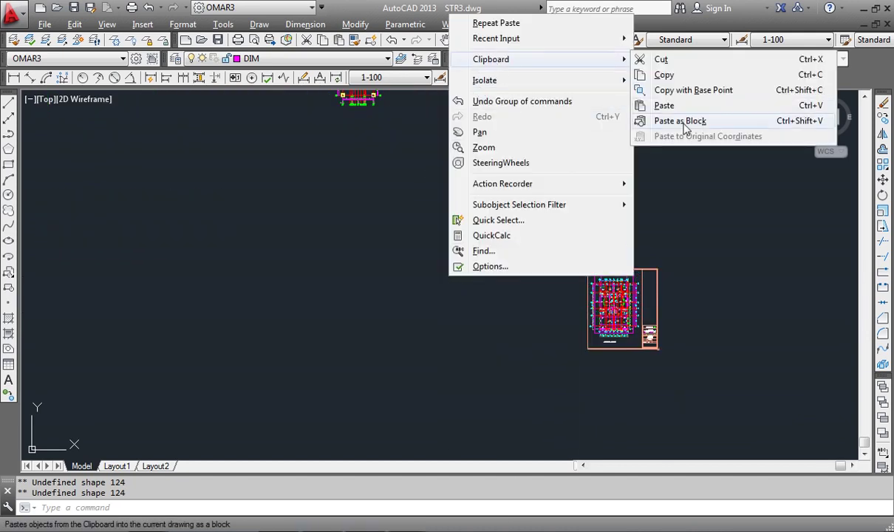
pyautogui.click(686, 130)
pyautogui.click(375, 300)
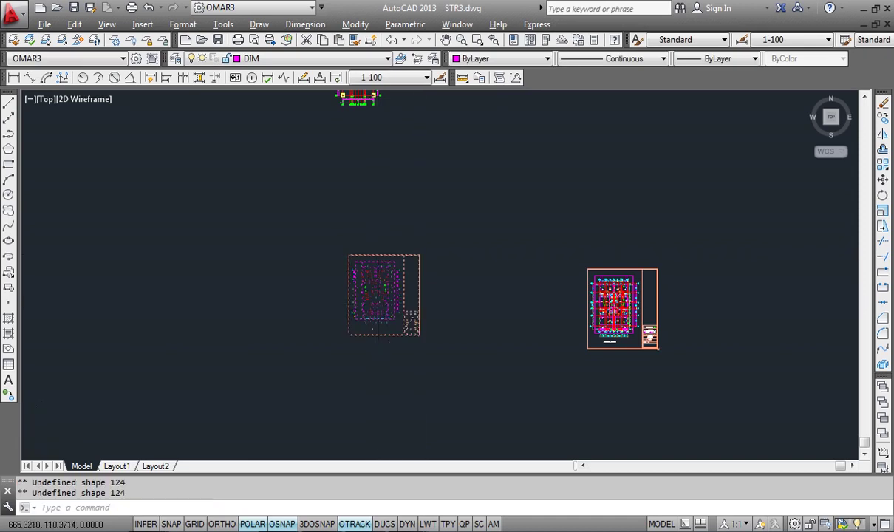
# Select the sheet pasted as a block and erase it
pyautogui.scroll(5, 411, 257)
pyautogui.click(411, 256)
pyautogui.scroll(-4, 411, 257)
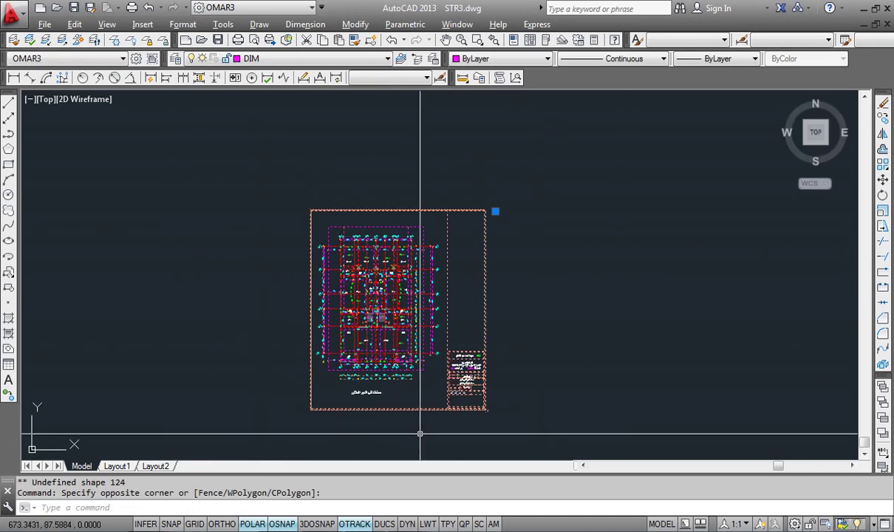
pyautogui.press('Delete')
# Examine the remaining pasted floor plan, selecting an axis line beside the central rooms, clearing the selection, and viewing the bedrooms
pyautogui.scroll(-5, 579, 329)
pyautogui.scroll(10, 579, 328)
pyautogui.scroll(4, 555, 345)
pyautogui.click(555, 346)
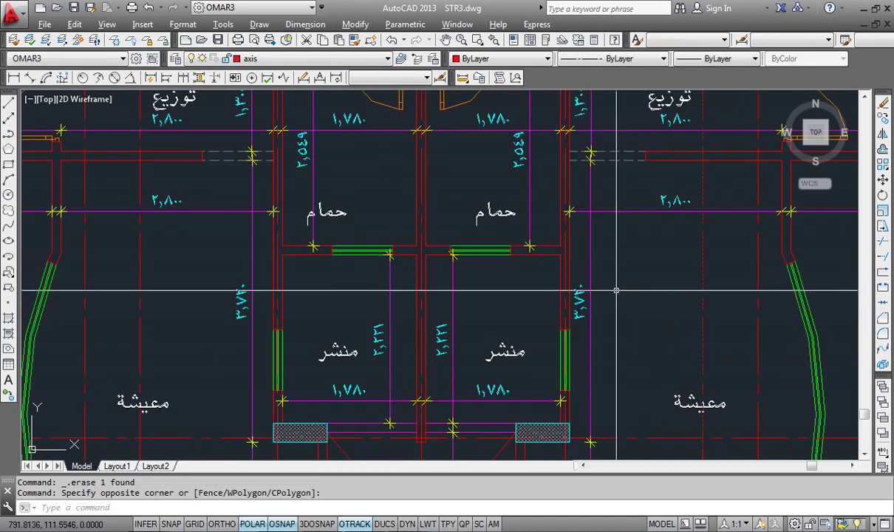
pyautogui.press('Escape')
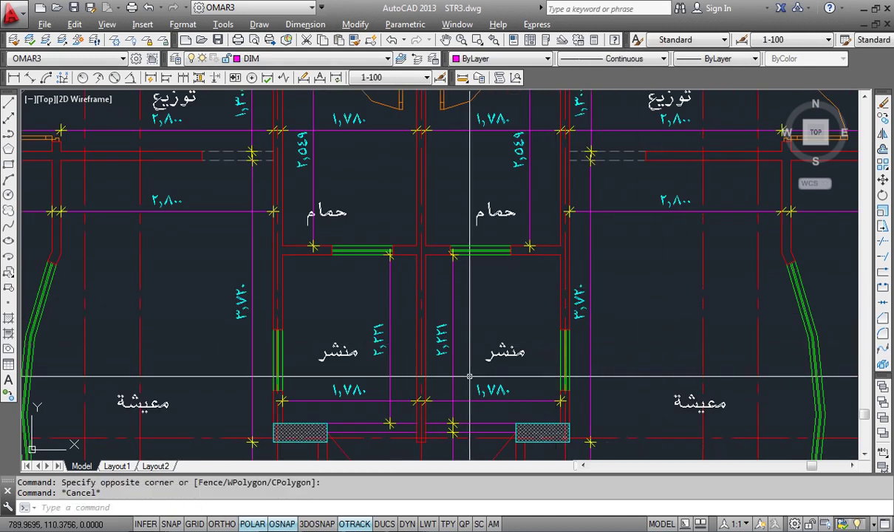
pyautogui.scroll(-10, 444, 318)
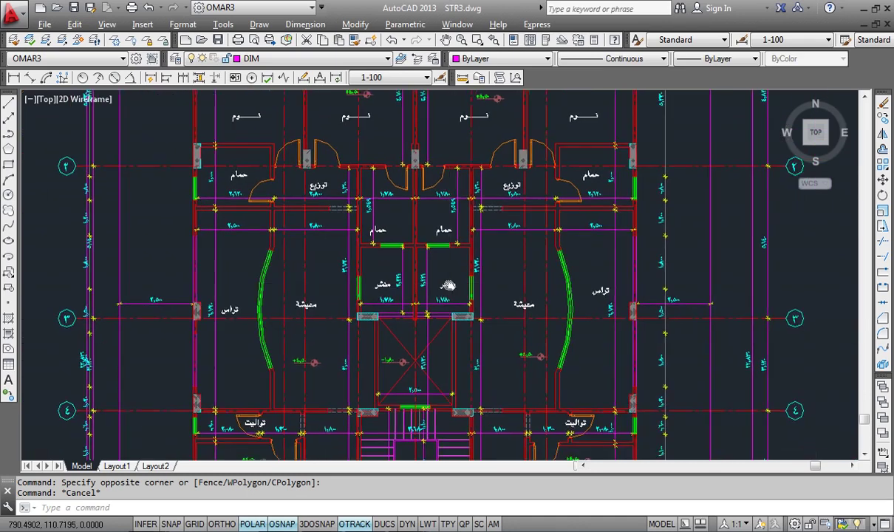
pyautogui.scroll(-4, 441, 307)
pyautogui.scroll(6, 413, 318)
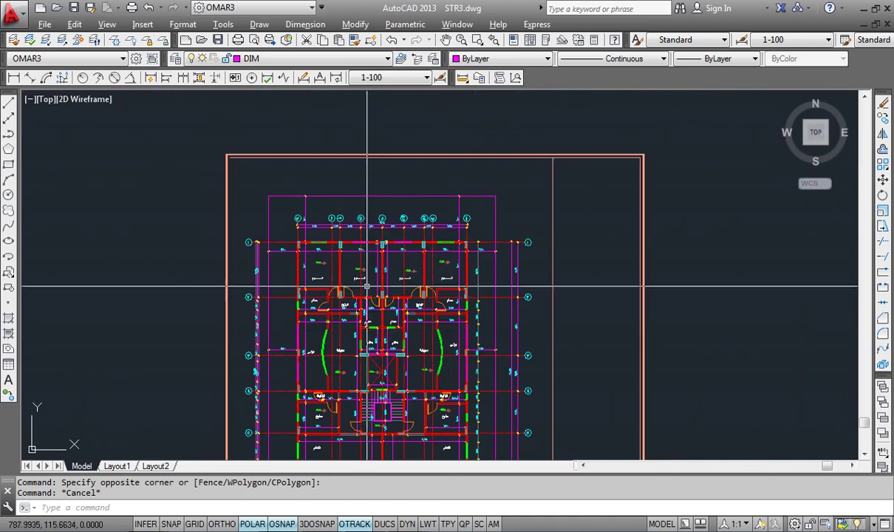
pyautogui.scroll(6, 364, 305)
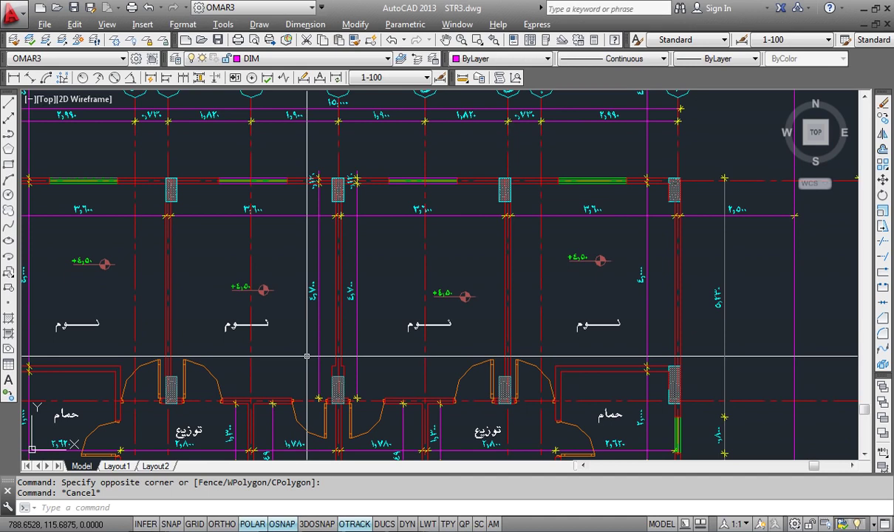
# Examine the upper bedrooms of the pasted plan, selecting the interior dimension across the second bedroom and clearing the selection
pyautogui.scroll(-5, 309, 352)
pyautogui.scroll(4, 425, 314)
pyautogui.scroll(-1, 260, 298)
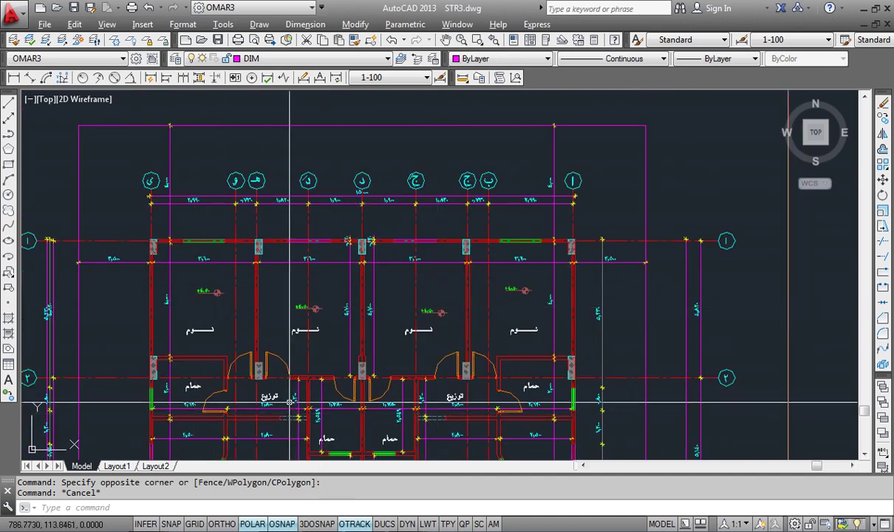
pyautogui.scroll(4, 293, 407)
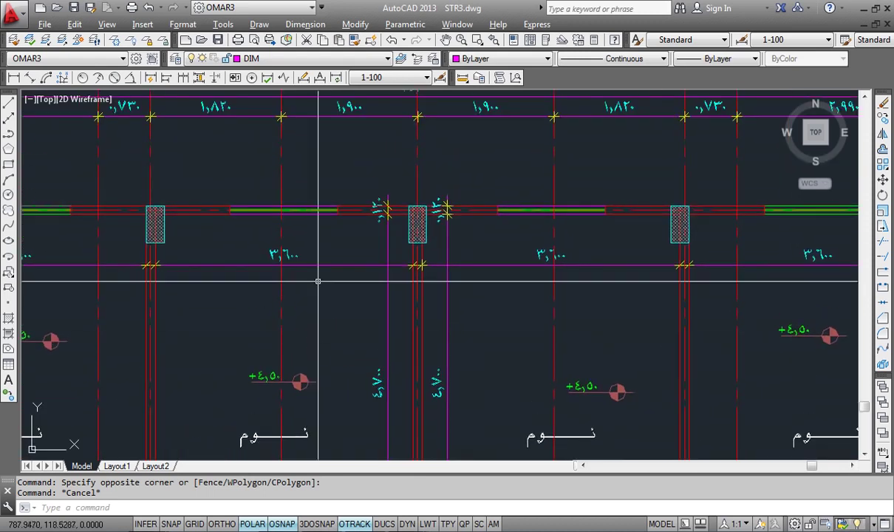
pyautogui.scroll(4, 313, 295)
pyautogui.click(339, 261)
pyautogui.click(327, 288)
pyautogui.scroll(-4, 326, 289)
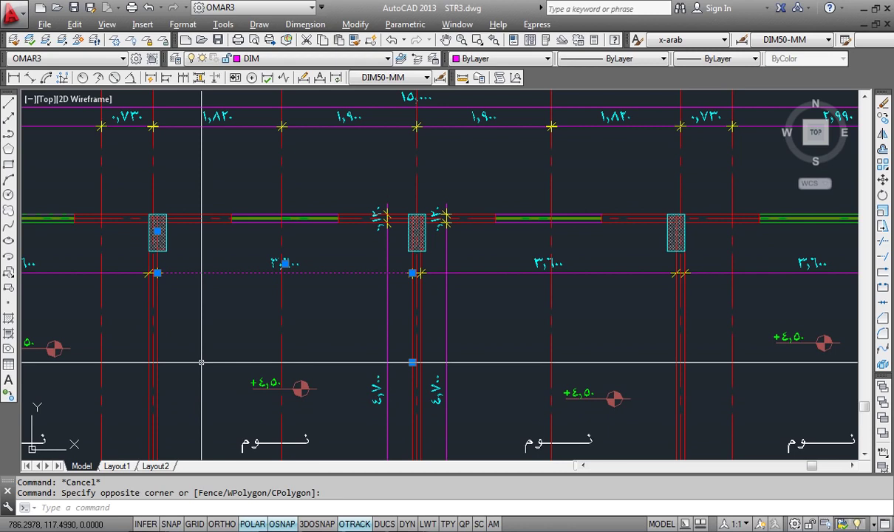
pyautogui.press('Escape')
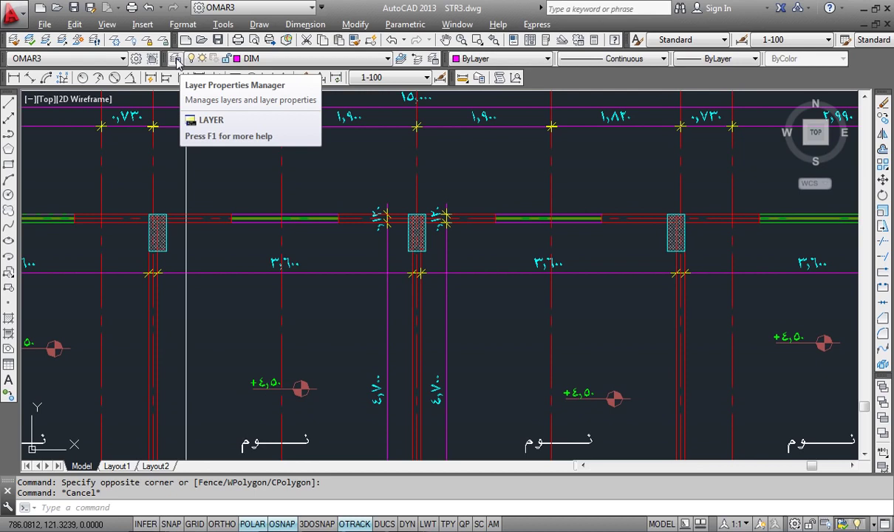
# Isolate the layer of the second bedroom's interior dimension and restore the previous layer state
pyautogui.click(811, 436)
pyautogui.click(22, 85)
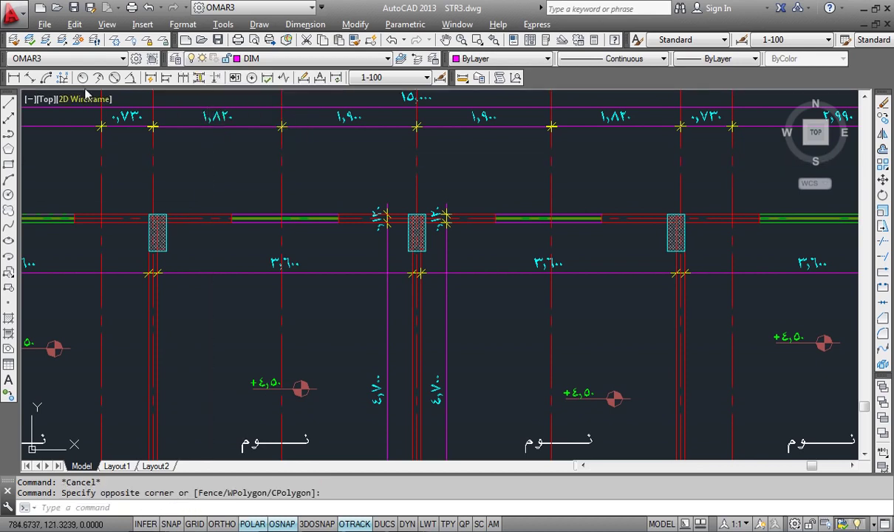
pyautogui.click(46, 43)
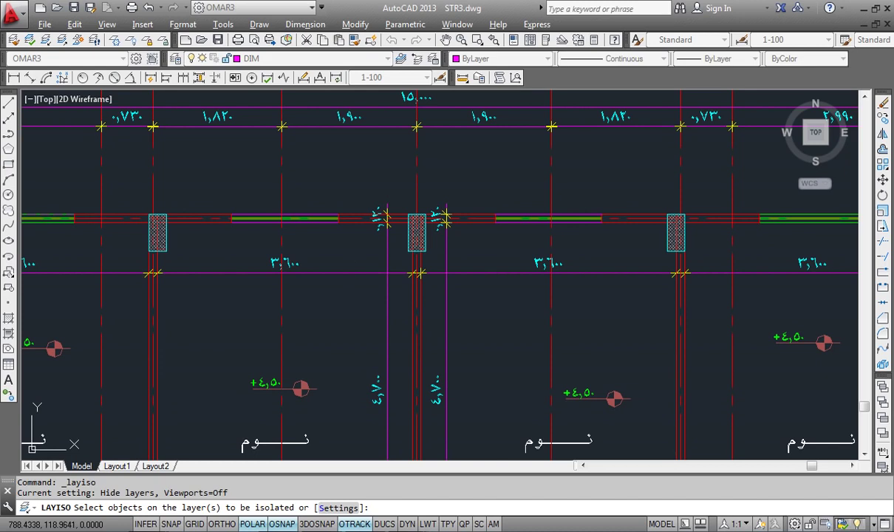
pyautogui.moveTo(353, 258); pyautogui.dragTo(332, 298)
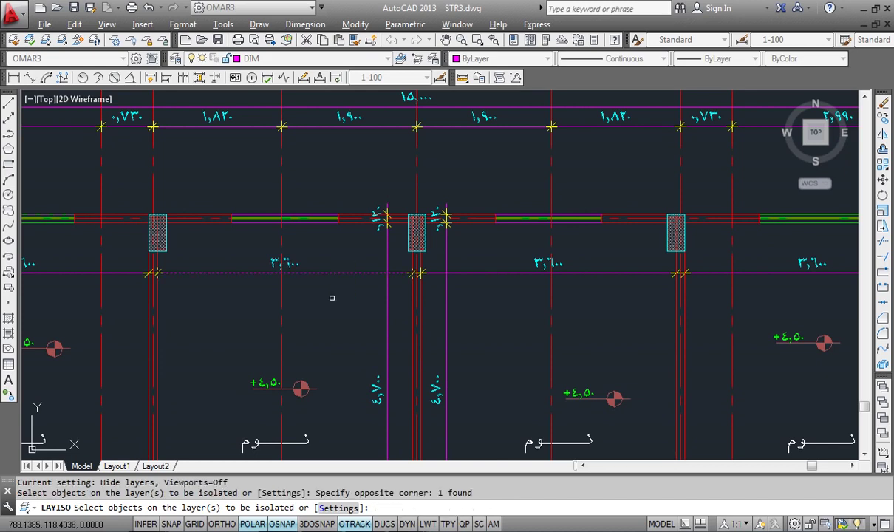
pyautogui.press('Return')
pyautogui.scroll(-5, 348, 244)
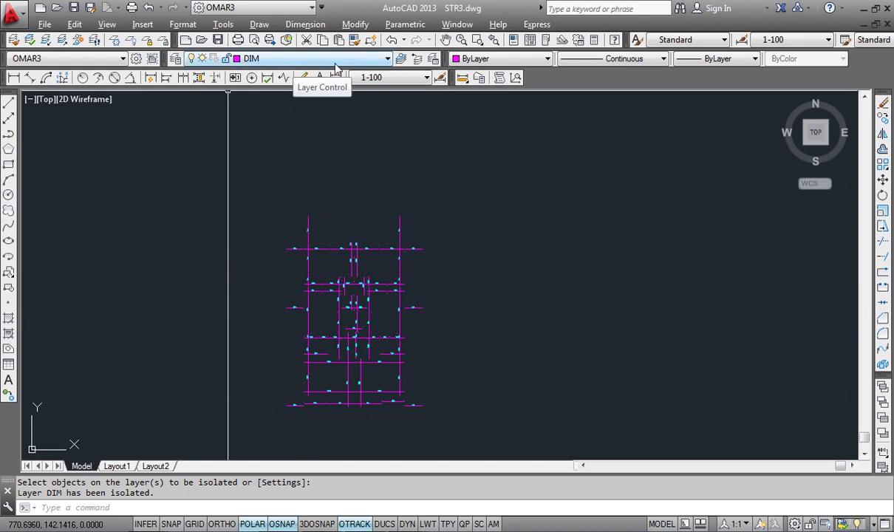
pyautogui.click(417, 62)
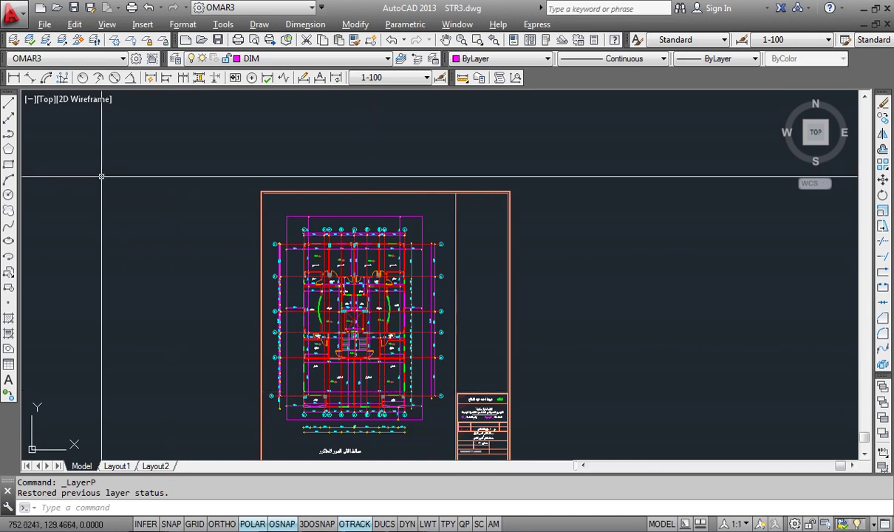
# Check the layer isolation settings for non-isolated layers, choosing Off and cancelling at the paper space viewport option
pyautogui.click(46, 41)
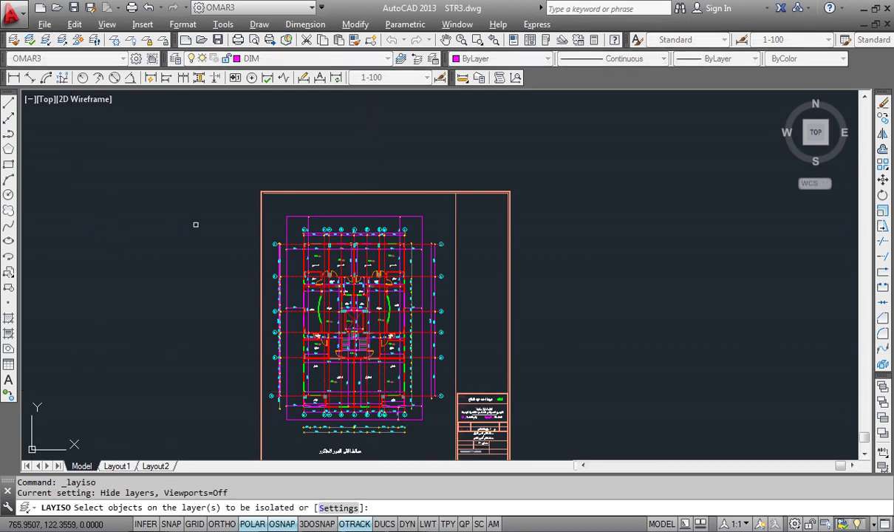
pyautogui.scroll(5, 394, 235)
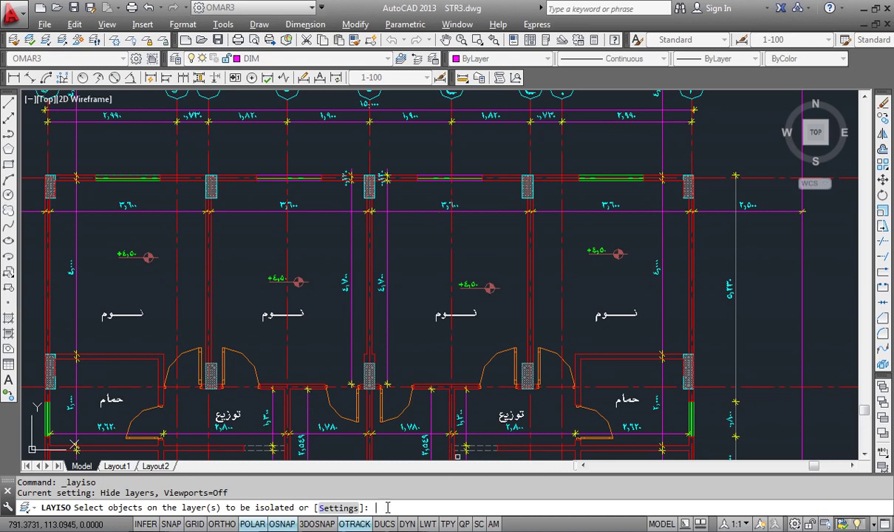
pyautogui.press('Return')
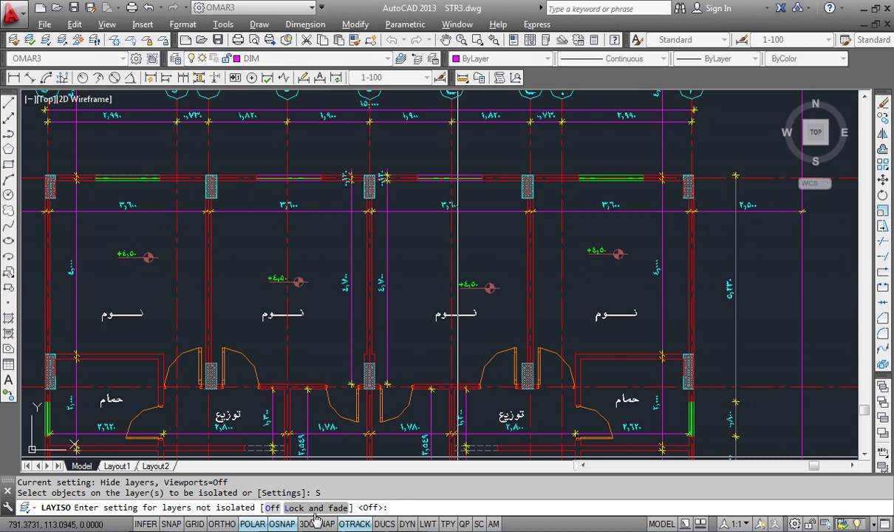
pyautogui.press('Escape')
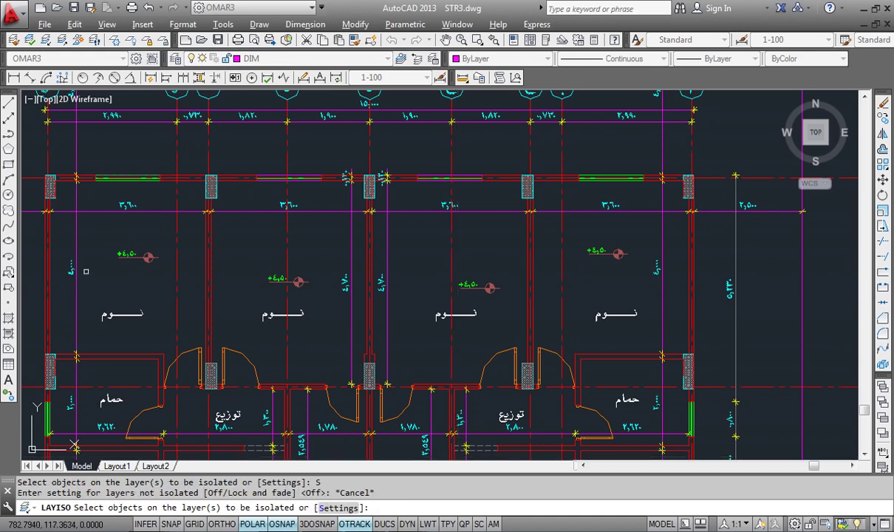
pyautogui.click(46, 46)
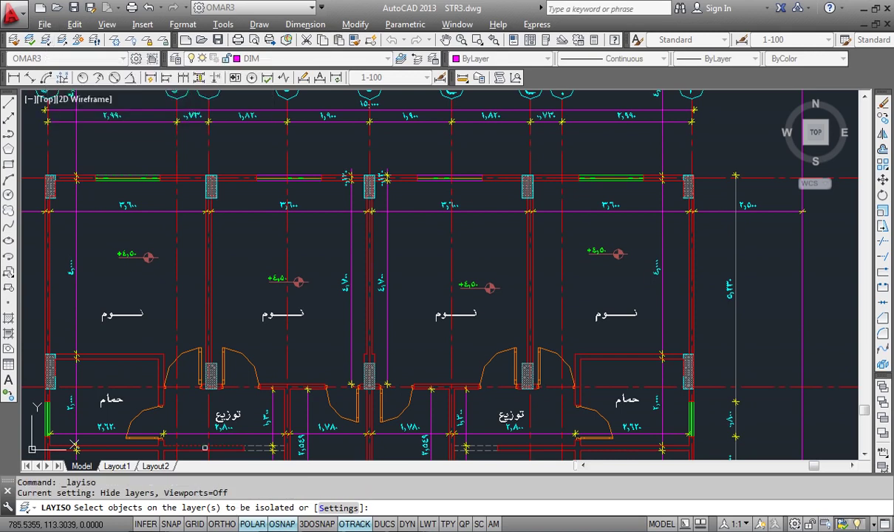
pyautogui.write('S')
pyautogui.press('Return')
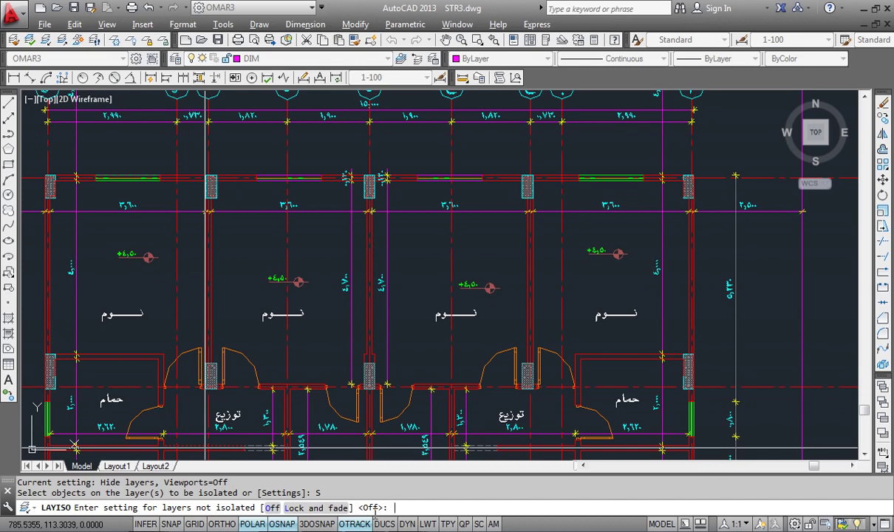
pyautogui.press('Return')
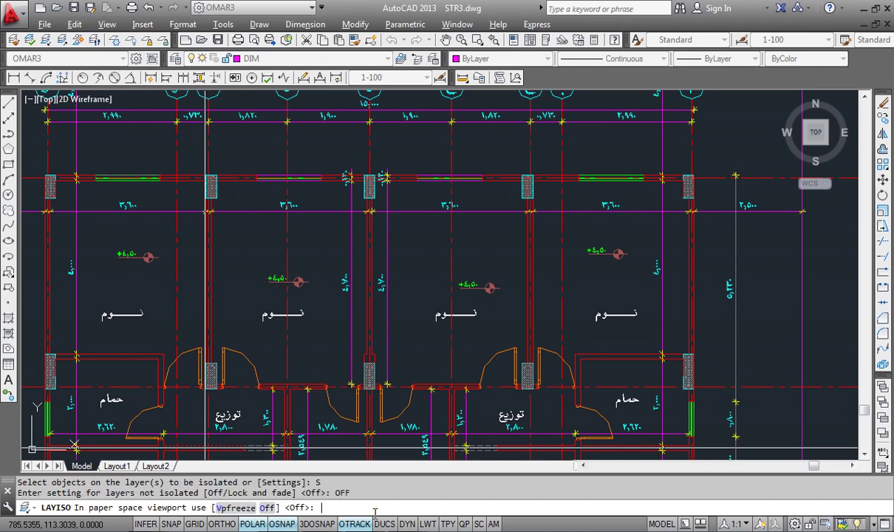
pyautogui.press('Escape')
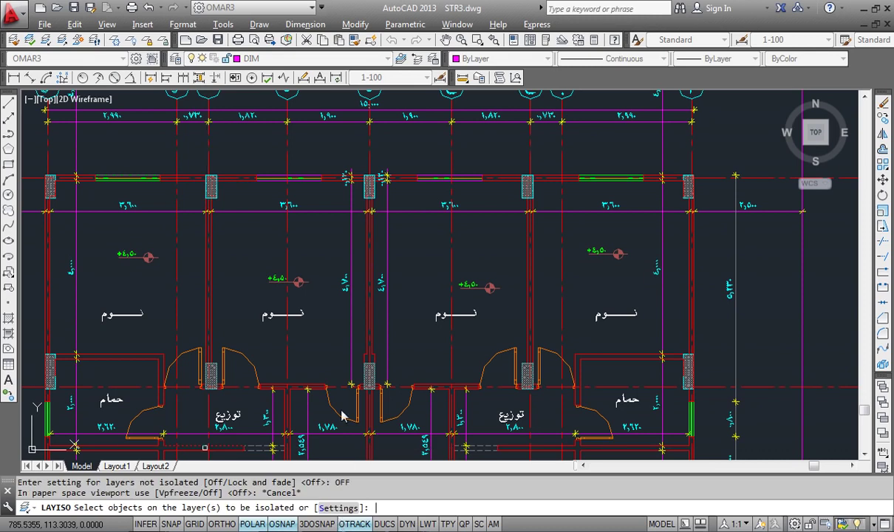
# Isolate the DIM layer by picking the interior dimension across the second bedroom
pyautogui.click(44, 39)
pyautogui.scroll(4, 316, 199)
pyautogui.click(310, 203)
pyautogui.click(288, 248)
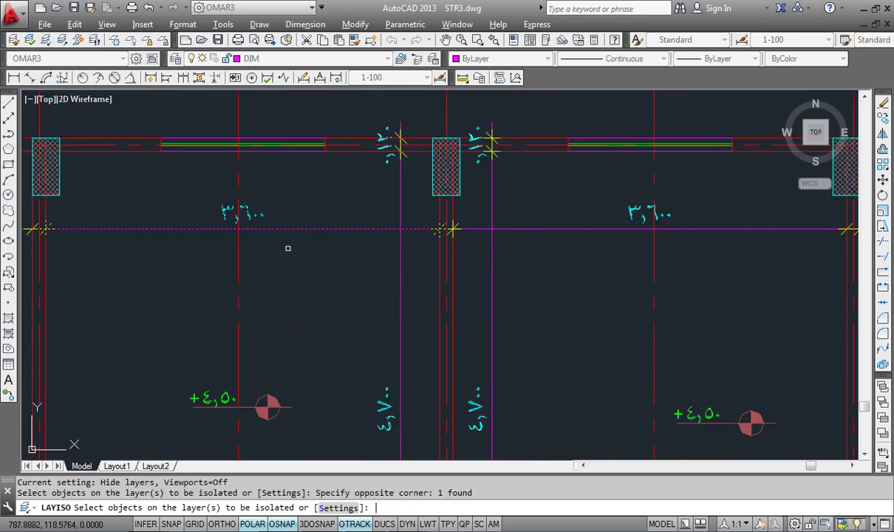
pyautogui.press('Return')
pyautogui.scroll(-5, 209, 252)
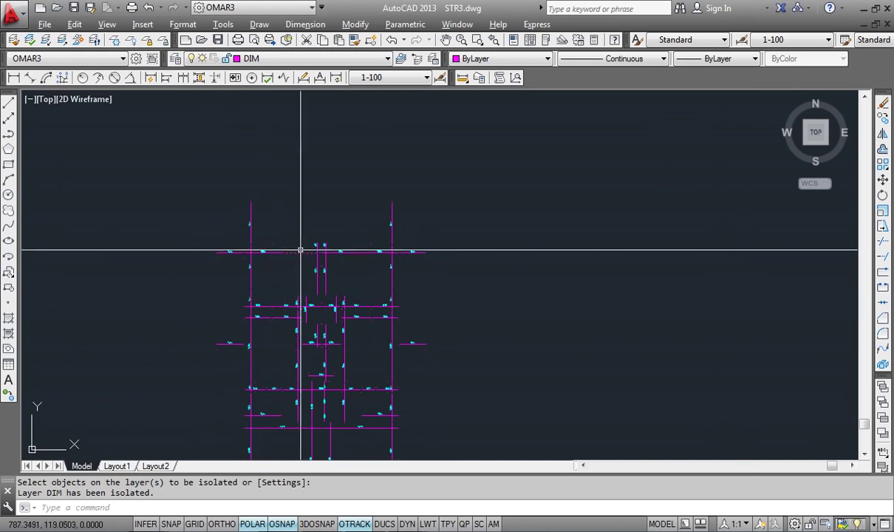
pyautogui.scroll(-2, 321, 295)
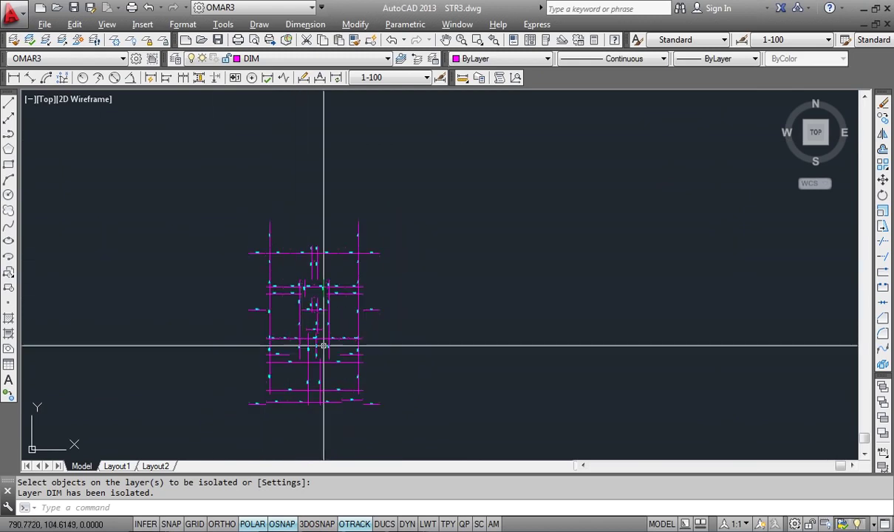
# Erase all the isolated interior dimensions and restore the previous layer state
pyautogui.click(399, 200)
pyautogui.click(191, 416)
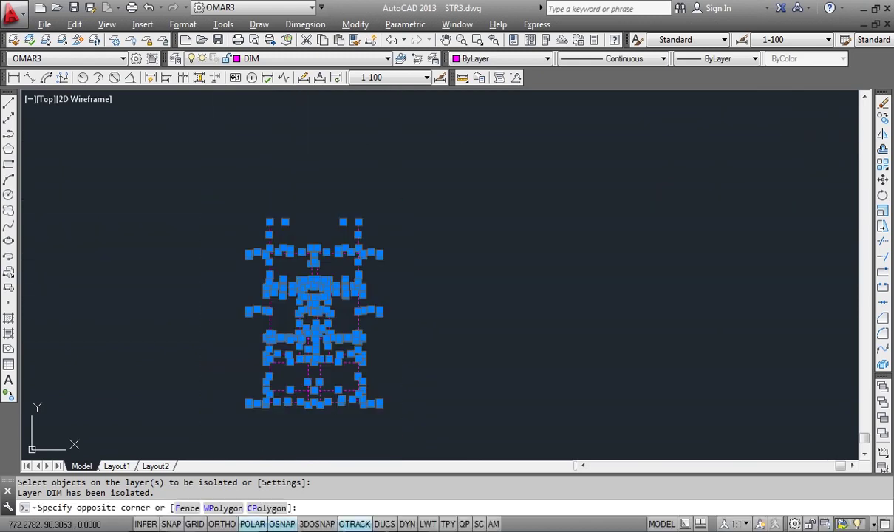
pyautogui.press('Delete')
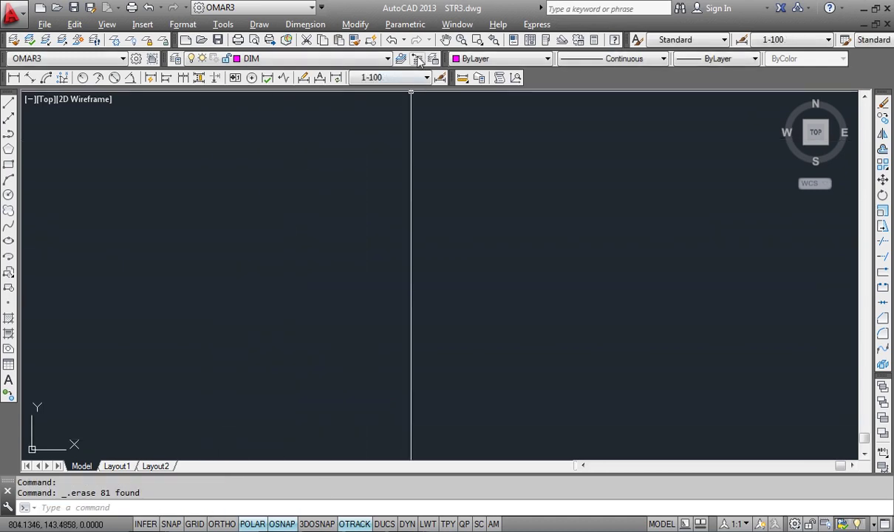
pyautogui.click(417, 59)
# Isolate the layer of the room name texts by picking labels in the central rooms
pyautogui.scroll(6, 301, 348)
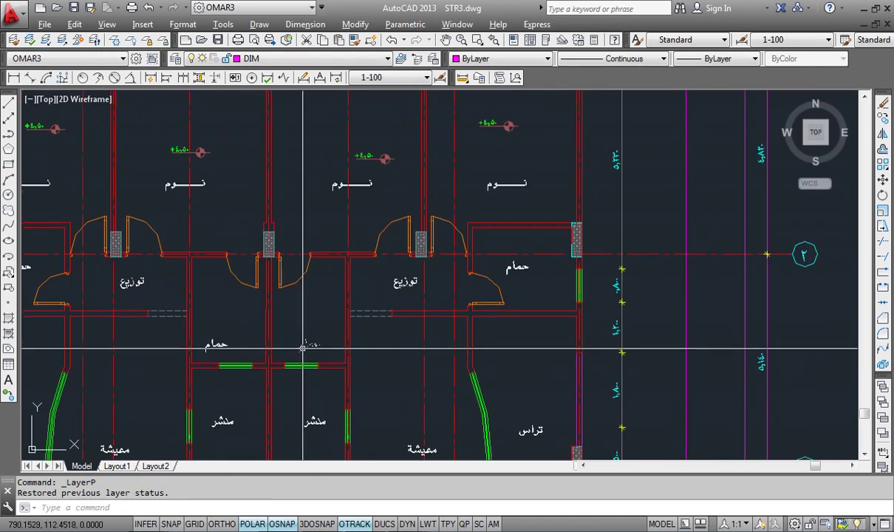
pyautogui.click(47, 41)
pyautogui.scroll(5, 213, 168)
pyautogui.click(209, 159)
pyautogui.click(152, 240)
pyautogui.scroll(1, 255, 334)
pyautogui.click(221, 188)
pyautogui.click(175, 237)
pyautogui.press('Return')
pyautogui.scroll(-5, 274, 263)
pyautogui.scroll(-3, 290, 349)
# Erase all the isolated room name texts and restore the hidden layers
pyautogui.click(265, 378)
pyautogui.click(351, 242)
pyautogui.press('Delete')
pyautogui.click(400, 58)
# Isolate the DIM-OUT layer by picking an outer wall dimension along the east side of the plan
pyautogui.scroll(4, 329, 314)
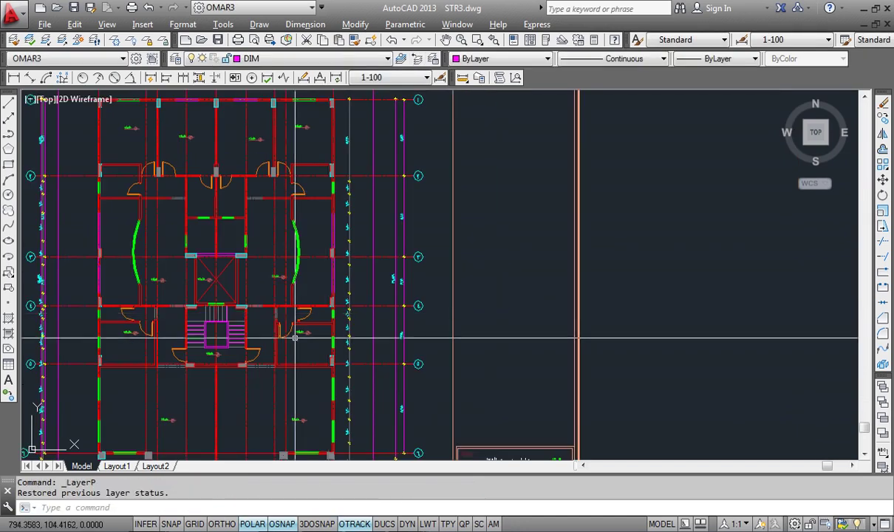
pyautogui.scroll(4, 336, 300)
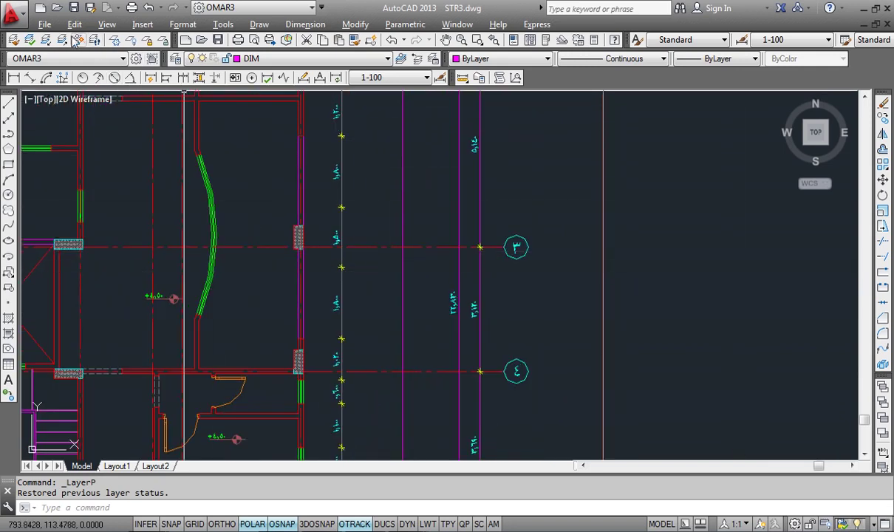
pyautogui.click(45, 39)
pyautogui.scroll(2, 358, 167)
pyautogui.click(342, 157)
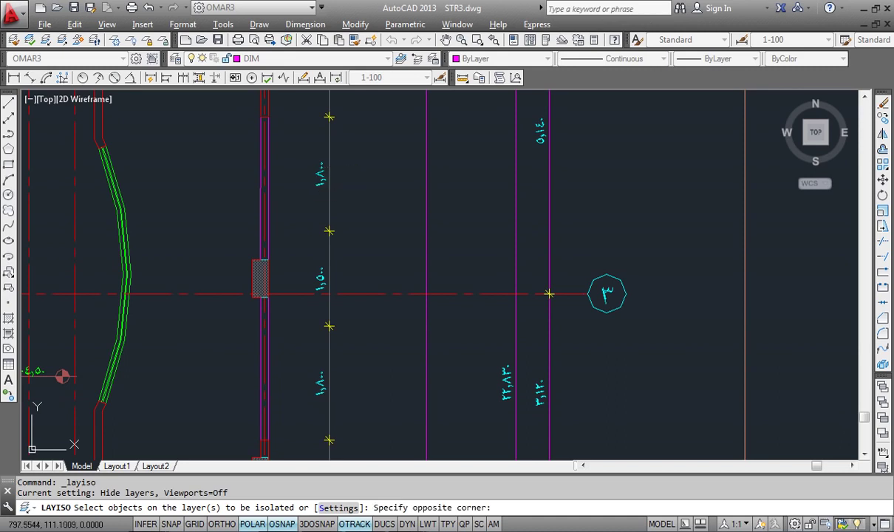
pyautogui.click(314, 196)
pyautogui.press('Return')
pyautogui.scroll(-4, 310, 244)
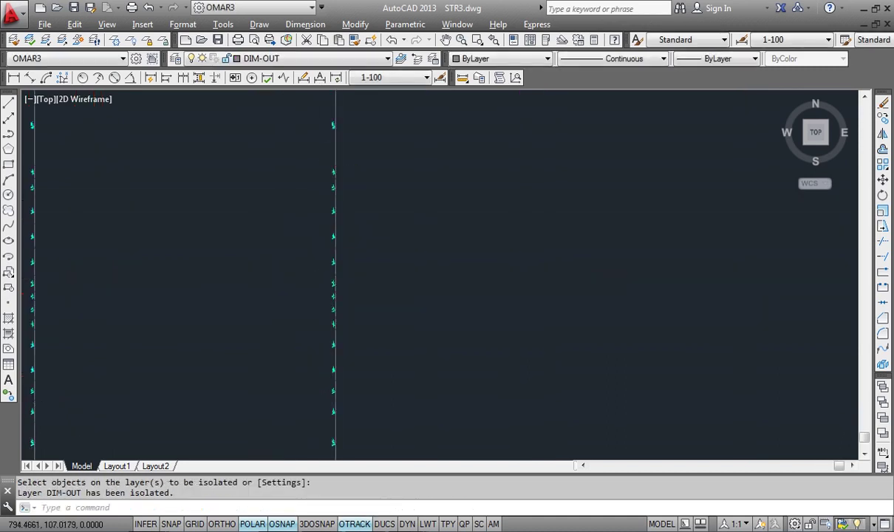
# Erase all the isolated DIM-OUT dimensions and restore the previous layer state
pyautogui.click(144, 353)
pyautogui.click(386, 174)
pyautogui.press('Delete')
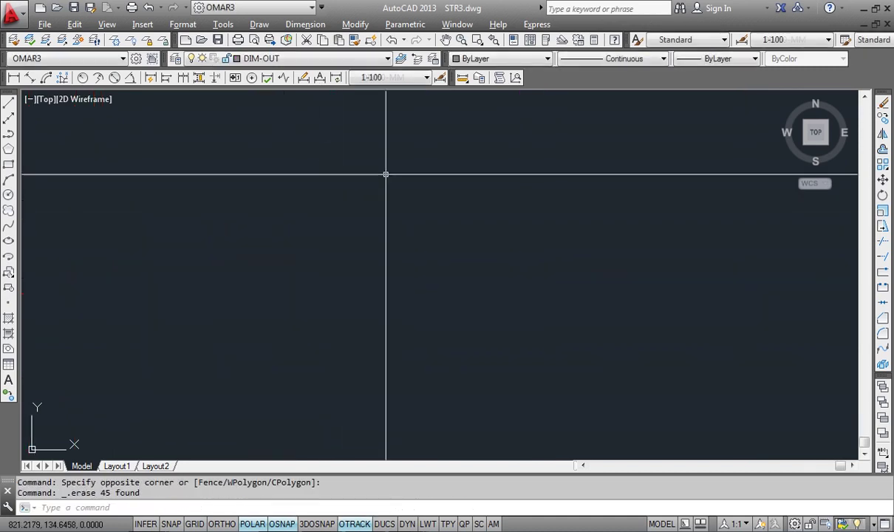
pyautogui.click(400, 58)
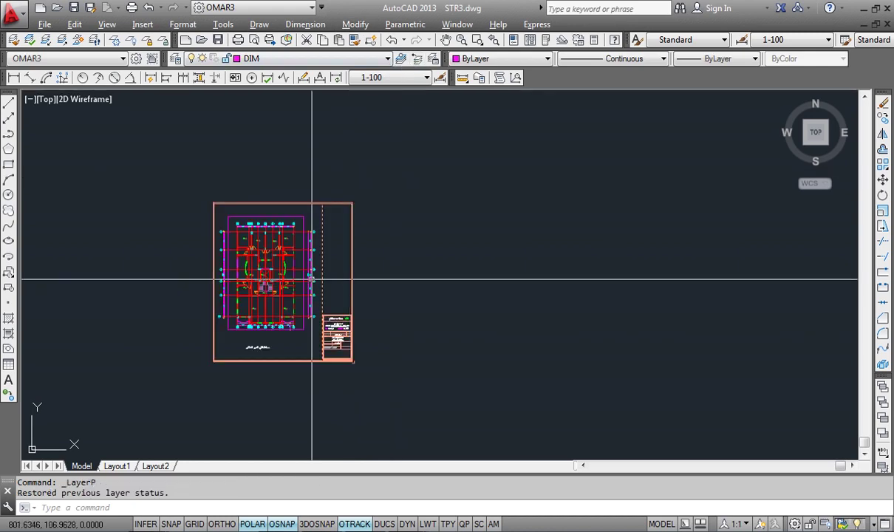
# Isolate the ax dim layer by picking the axis dimensions above the plan
pyautogui.scroll(3, 295, 295)
pyautogui.moveTo(211, 296); pyautogui.dragTo(331, 367, button='middle')
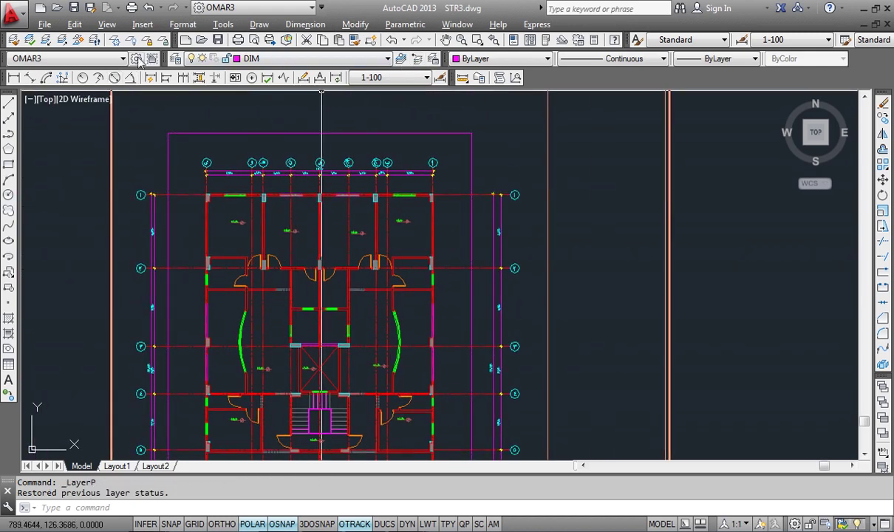
pyautogui.click(46, 39)
pyautogui.scroll(6, 347, 163)
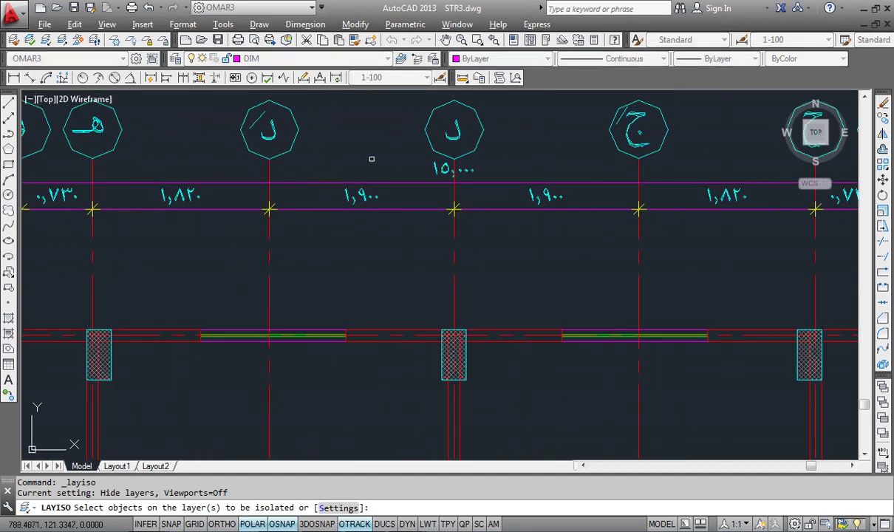
pyautogui.moveTo(352, 150); pyautogui.dragTo(334, 213)
pyautogui.press('Return')
pyautogui.scroll(-8, 356, 225)
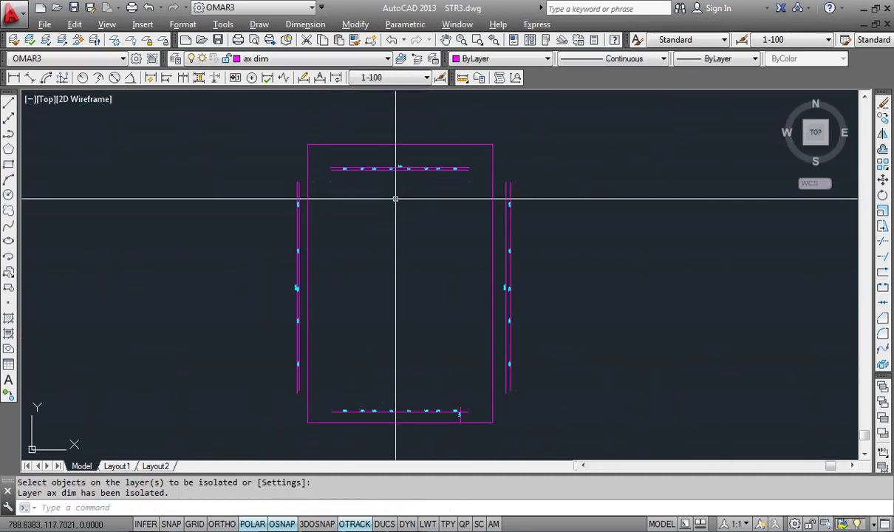
# Erase all the isolated axis dimensions around the plan and restore the previous layer state
pyautogui.moveTo(341, 345); pyautogui.dragTo(493, 180)
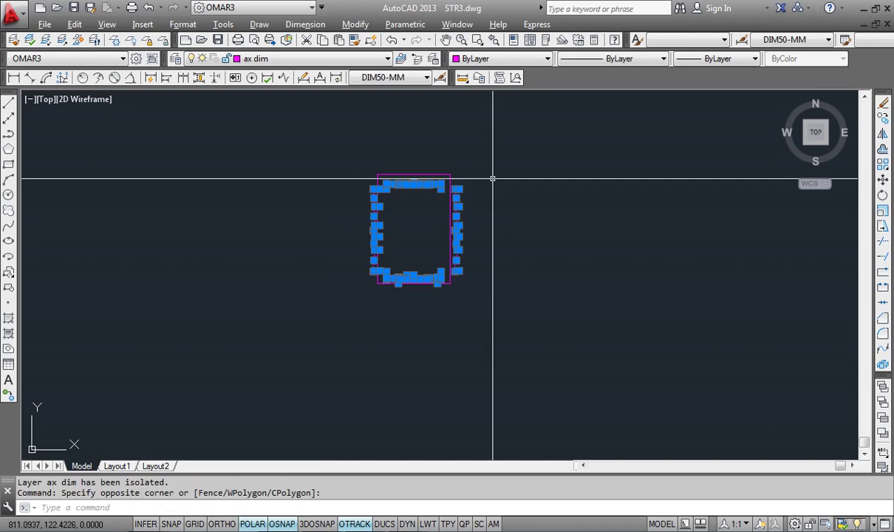
pyautogui.press('Delete')
pyautogui.click(417, 59)
# Erase the magenta boundary rectangle surrounding the floor plan
pyautogui.scroll(3, 414, 231)
pyautogui.moveTo(409, 239); pyautogui.dragTo(354, 248, button='middle')
pyautogui.scroll(5, 354, 248)
pyautogui.click(368, 150)
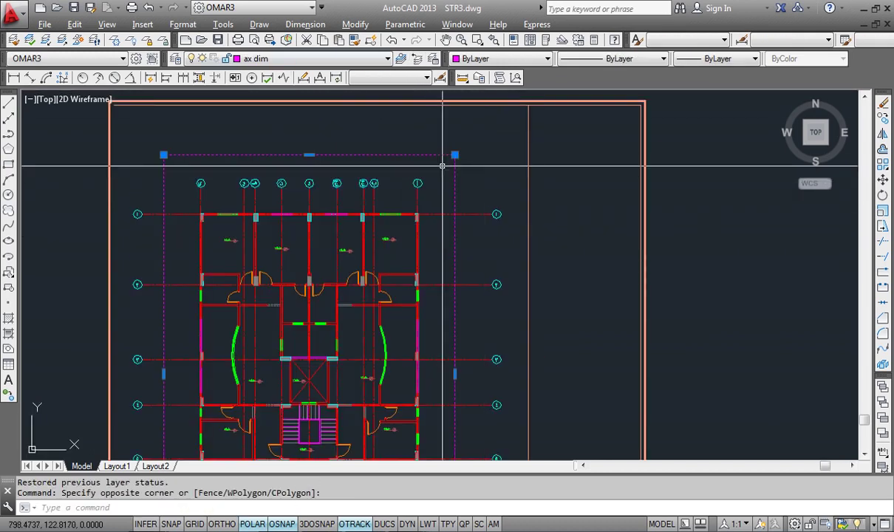
pyautogui.press('Delete')
pyautogui.scroll(6, 369, 240)
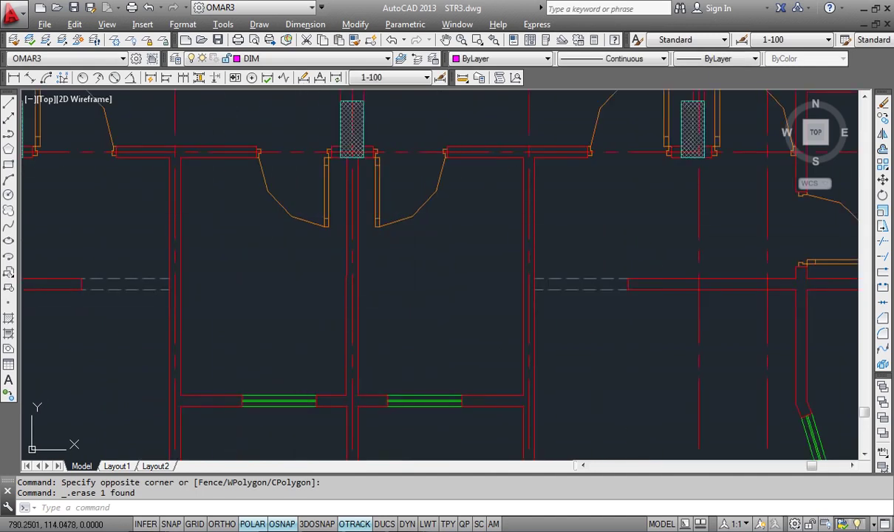
# Isolate the door layer by picking one of the orange door swings in the plan
pyautogui.click(445, 169)
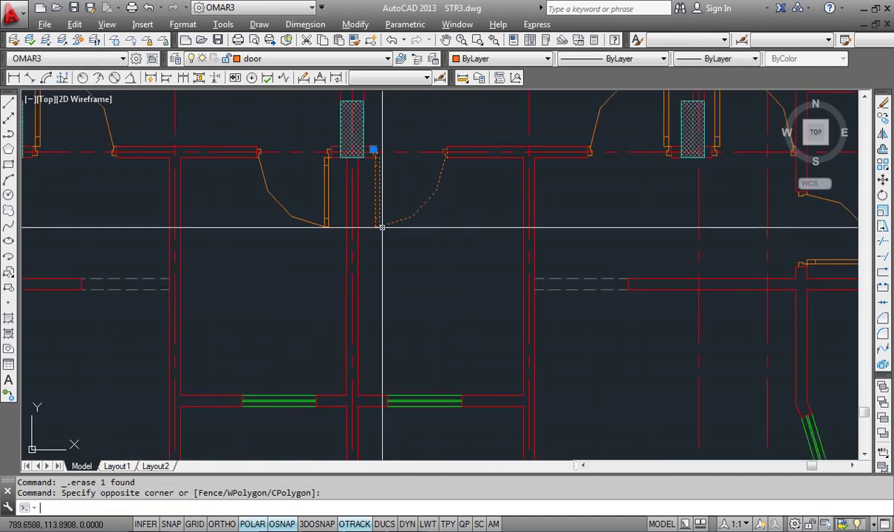
pyautogui.press('Escape')
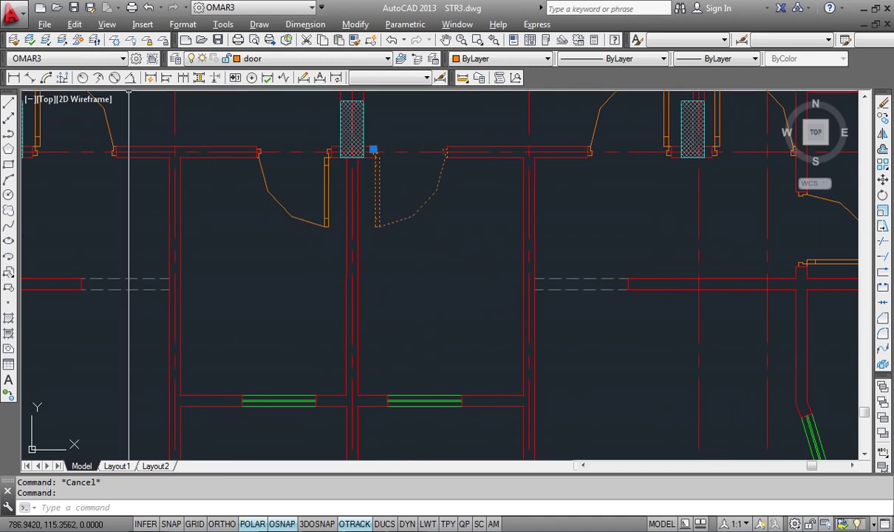
pyautogui.click(46, 39)
pyautogui.scroll(-5, 329, 233)
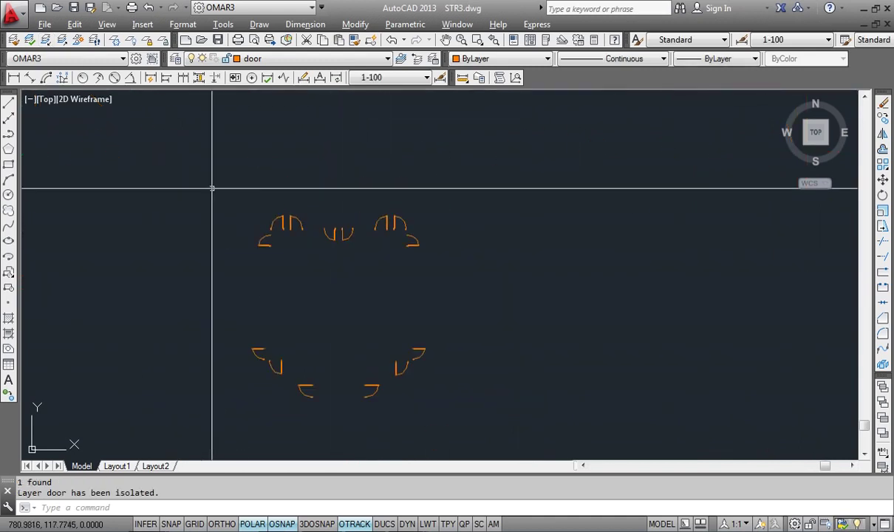
# Erase all the isolated doors and restore the previous layer state
pyautogui.click(398, 210)
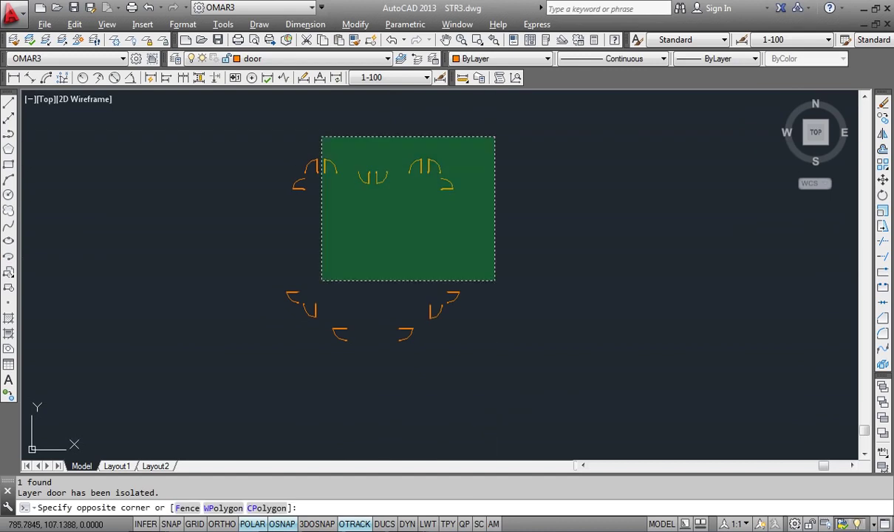
pyautogui.click(196, 399)
pyautogui.press('Delete')
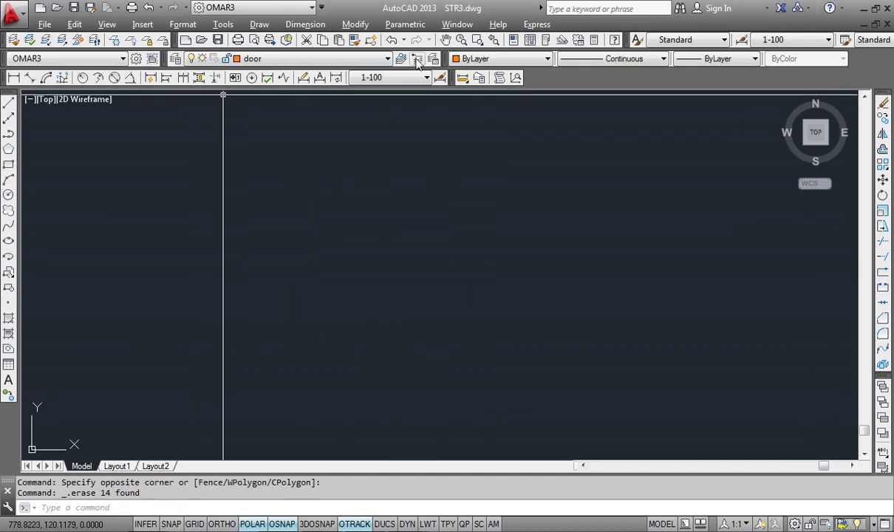
pyautogui.click(400, 58)
# Isolate the Door-Window layer by picking a green window line beside the hatched column
pyautogui.scroll(6, 395, 234)
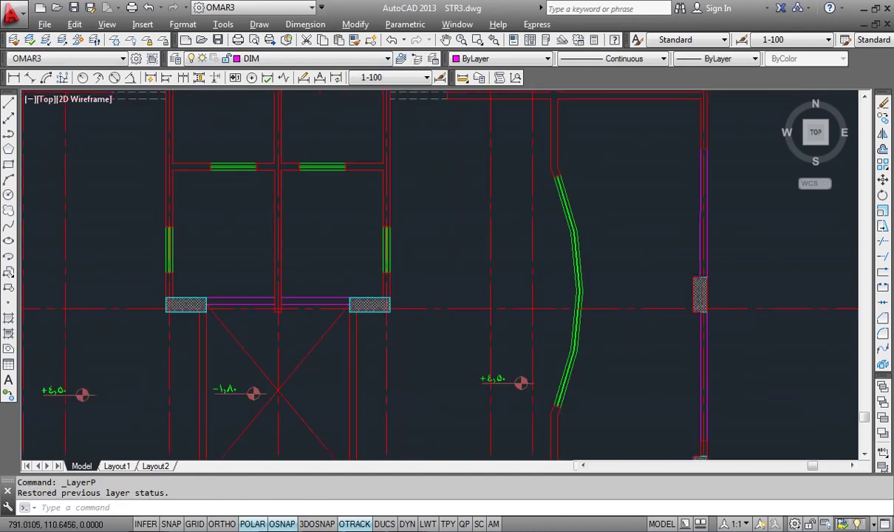
pyautogui.click(393, 252)
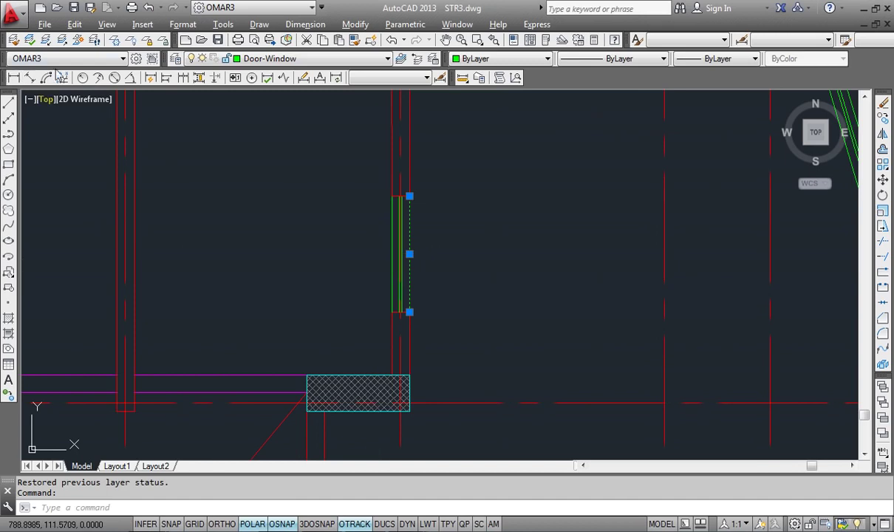
pyautogui.click(49, 41)
pyautogui.scroll(-4, 411, 228)
pyautogui.scroll(-3, 364, 384)
# Erase all the isolated Door-Window lines and restore the previous layer state
pyautogui.click(242, 415)
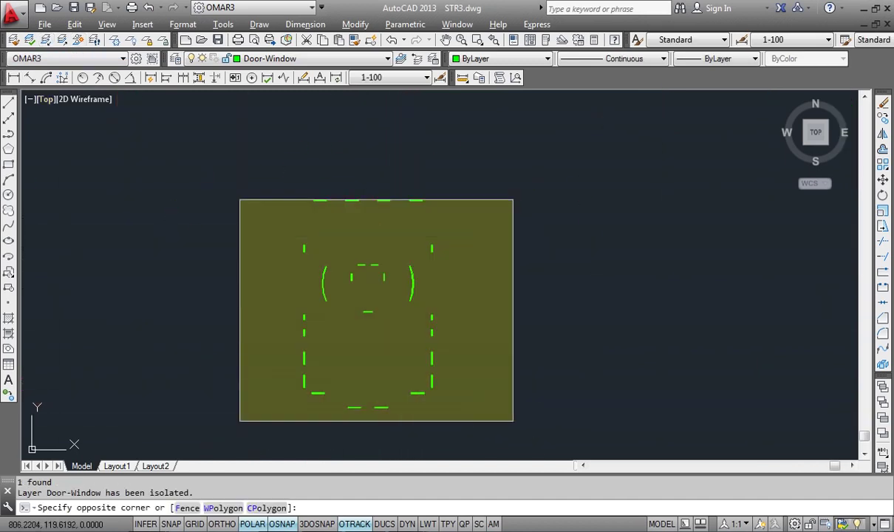
pyautogui.click(523, 175)
pyautogui.press('Delete')
pyautogui.click(415, 58)
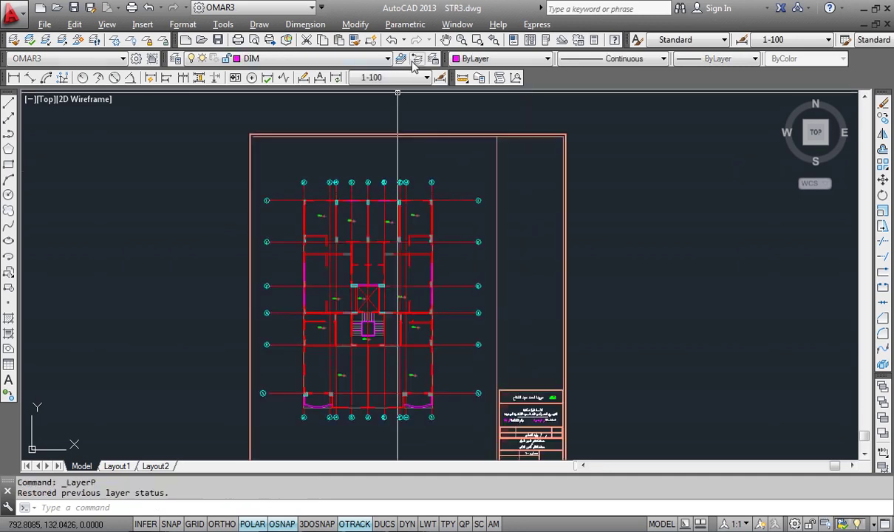
# Try isolating the TEXT layer by picking a level marker, and restore the previous layer state
pyautogui.scroll(3, 300, 264)
pyautogui.moveTo(301, 263); pyautogui.dragTo(360, 359, button='middle')
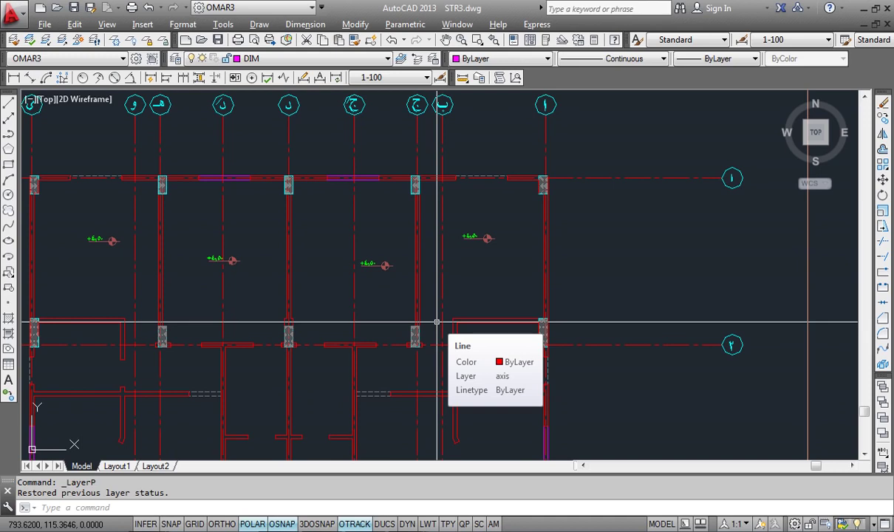
pyautogui.scroll(6, 236, 270)
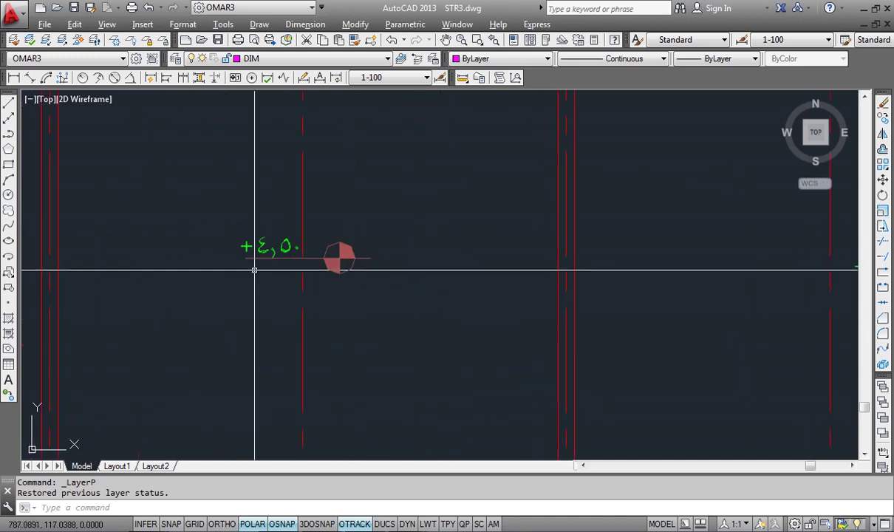
pyautogui.click(473, 243)
pyautogui.click(275, 295)
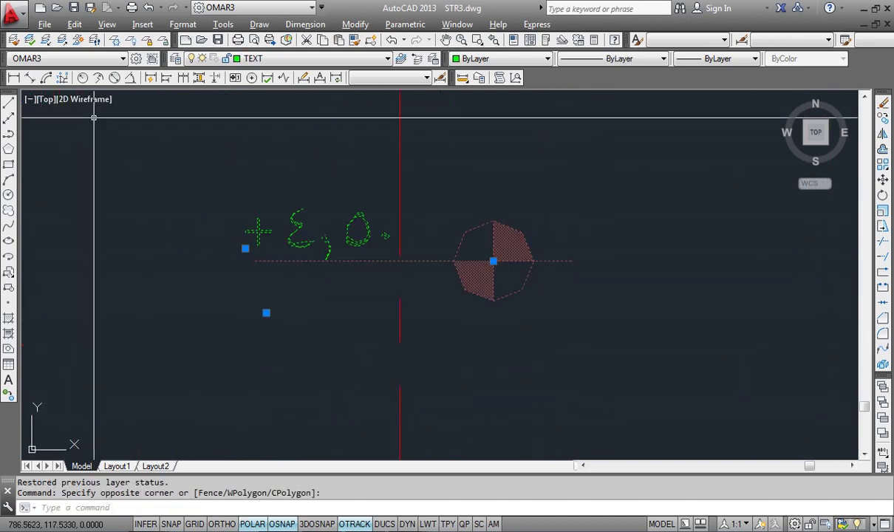
pyautogui.click(45, 41)
pyautogui.scroll(-8, 311, 333)
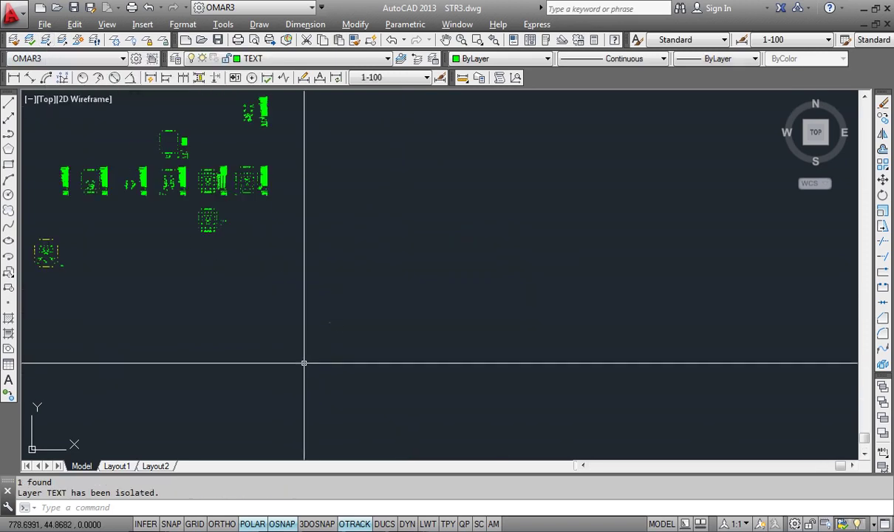
pyautogui.click(401, 58)
pyautogui.scroll(15, 318, 305)
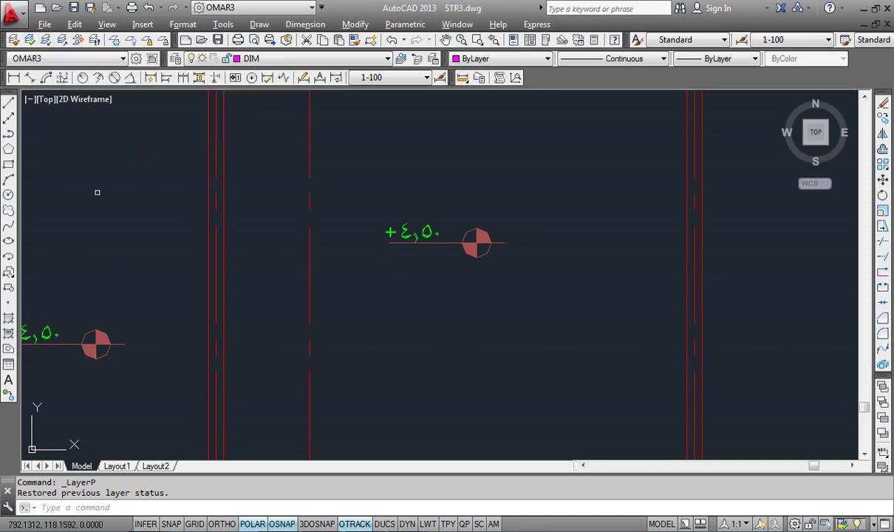
# Switch to CAD ORDERS 2.pdf in Adobe Acrobat Pro and read the Filter Order section on page 10
pyautogui.hotkey('alt', 'Tab')
pyautogui.scroll(-10, 347, 294)
pyautogui.scroll(-20, 347, 294)
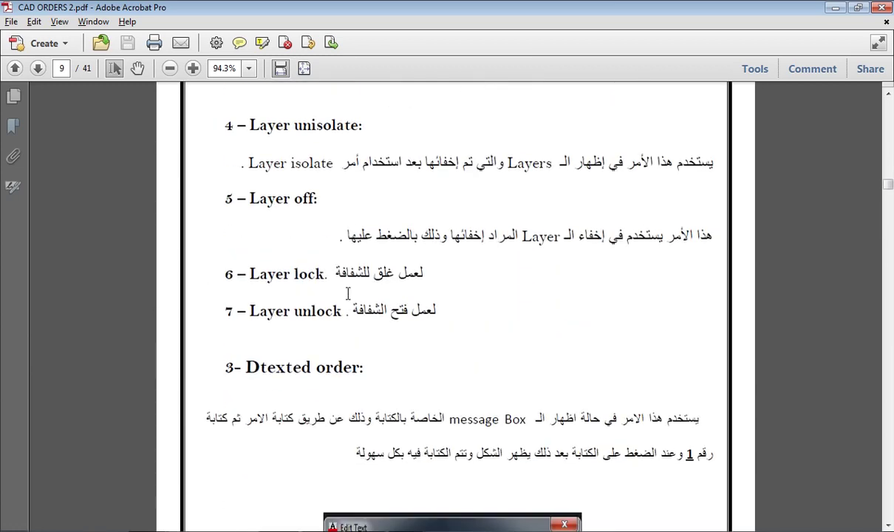
pyautogui.scroll(-15, 350, 300)
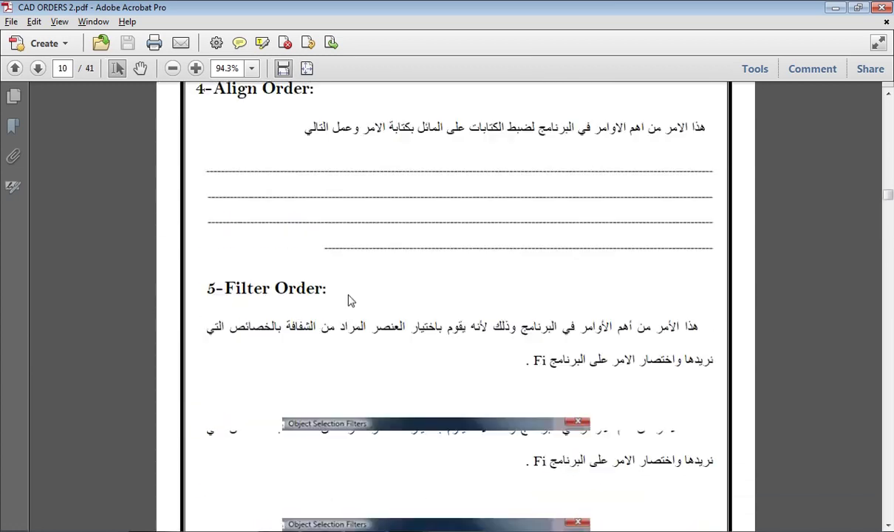
pyautogui.scroll(2, 219, 254)
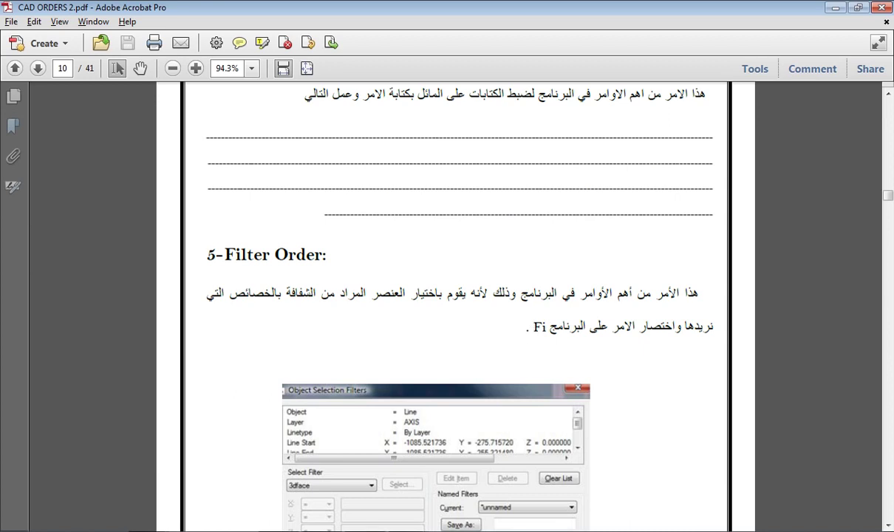
# Switch back to AutoCAD and load a level marker block's properties as criteria in the Filter command
pyautogui.hotkey('alt', 'Tab')
pyautogui.write('FI')
pyautogui.press('Return')
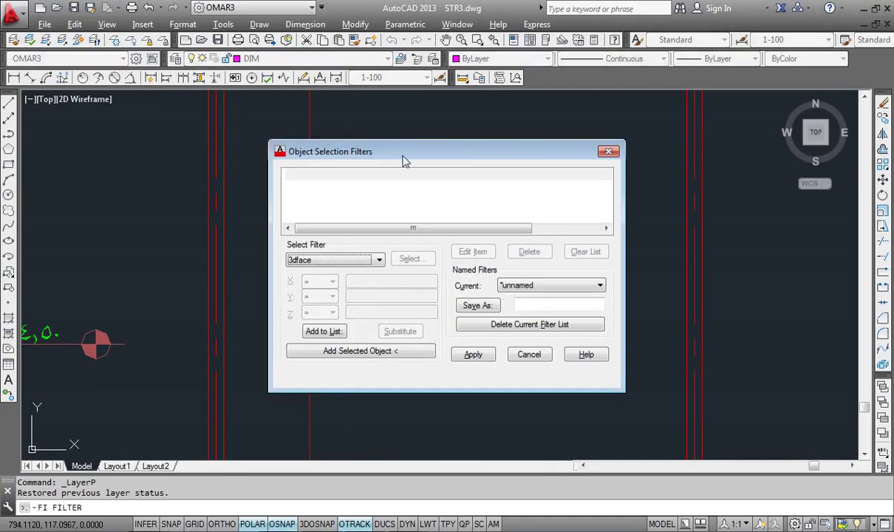
pyautogui.moveTo(403, 161); pyautogui.dragTo(394, 147)
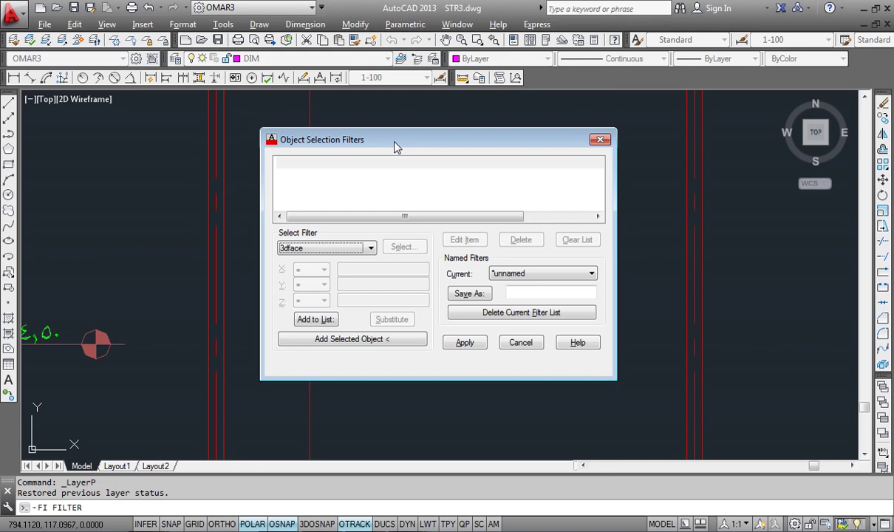
pyautogui.click(342, 346)
pyautogui.moveTo(154, 365); pyautogui.dragTo(276, 333, button='middle')
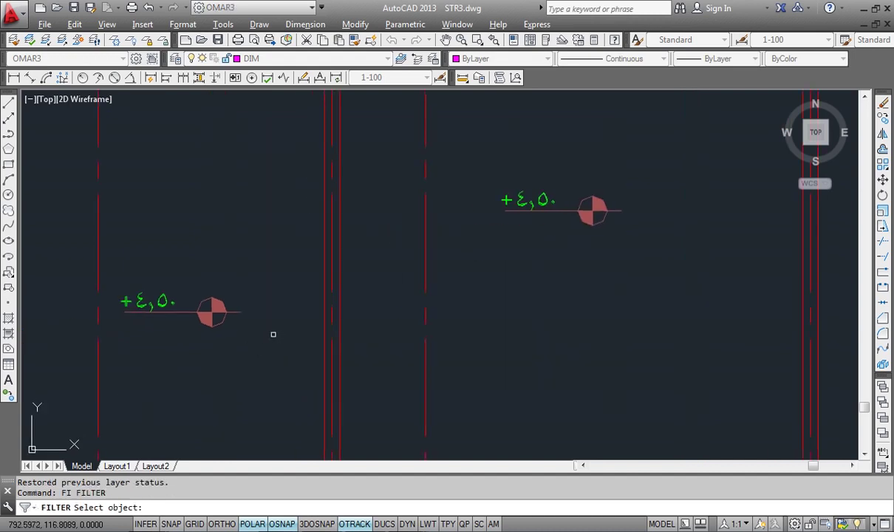
pyautogui.click(163, 299)
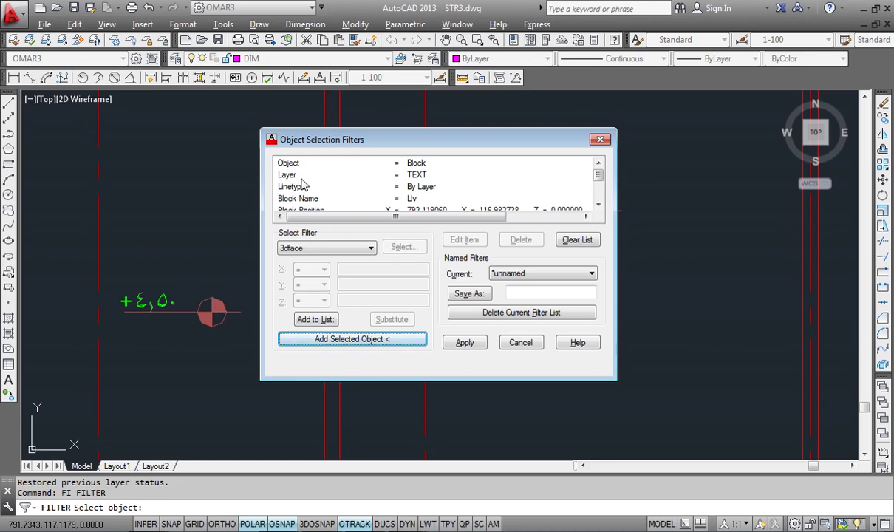
# Review the filter criteria taken from the level marker, including block name, position, rotation and colour
pyautogui.click(600, 204)
pyautogui.click(600, 205)
pyautogui.click(599, 204)
pyautogui.click(599, 205)
pyautogui.click(599, 205)
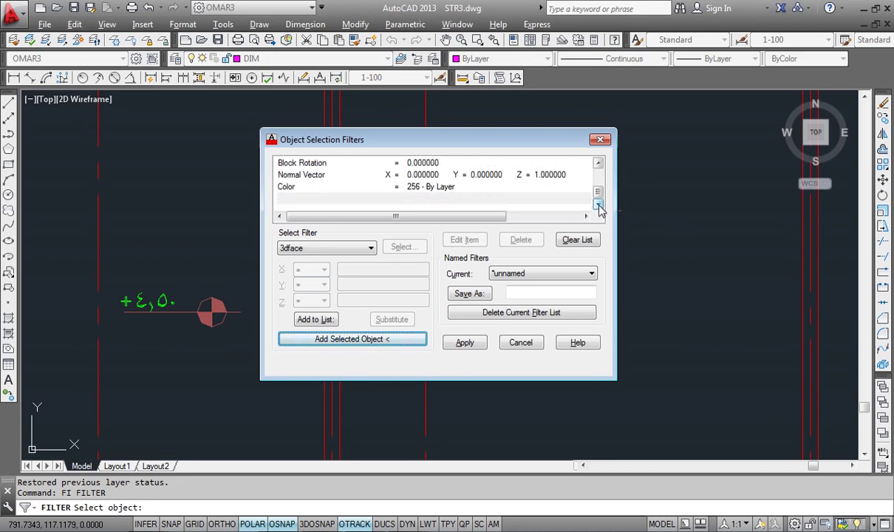
pyautogui.click(599, 162)
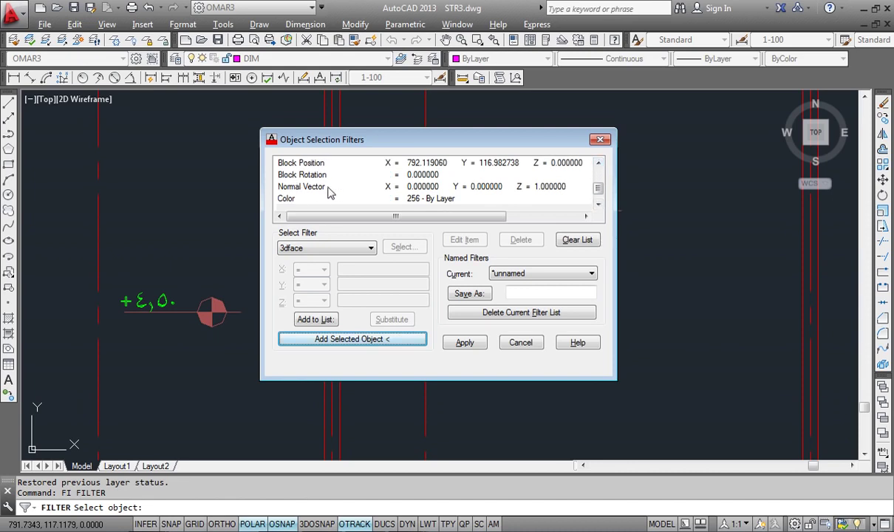
pyautogui.click(599, 163)
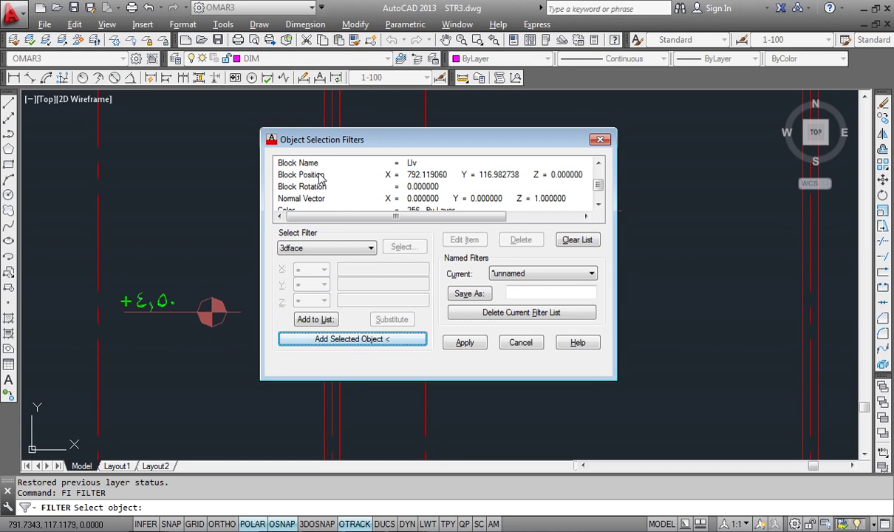
# Try applying the filter with its full criteria to the whole floor plan, and clear the resulting selection
pyautogui.click(463, 343)
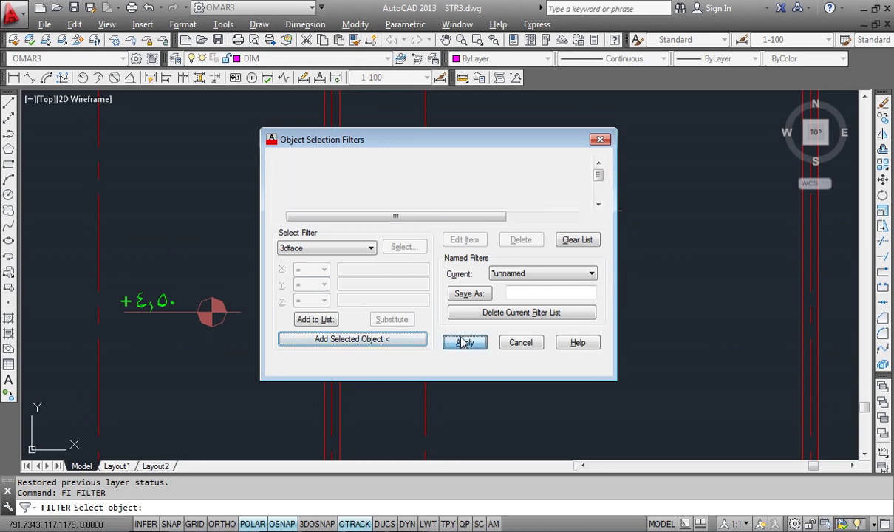
pyautogui.scroll(-5, 448, 254)
pyautogui.click(458, 210)
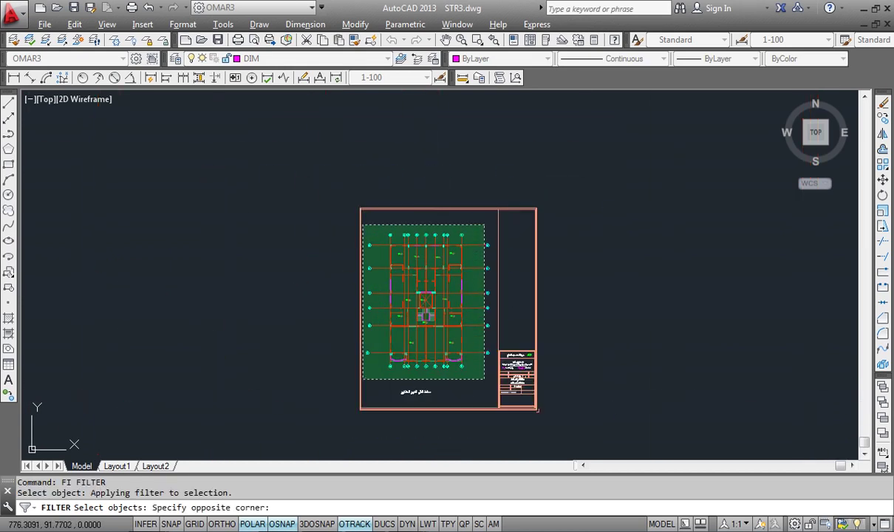
pyautogui.click(341, 358)
pyautogui.press('Return')
pyautogui.scroll(8, 424, 295)
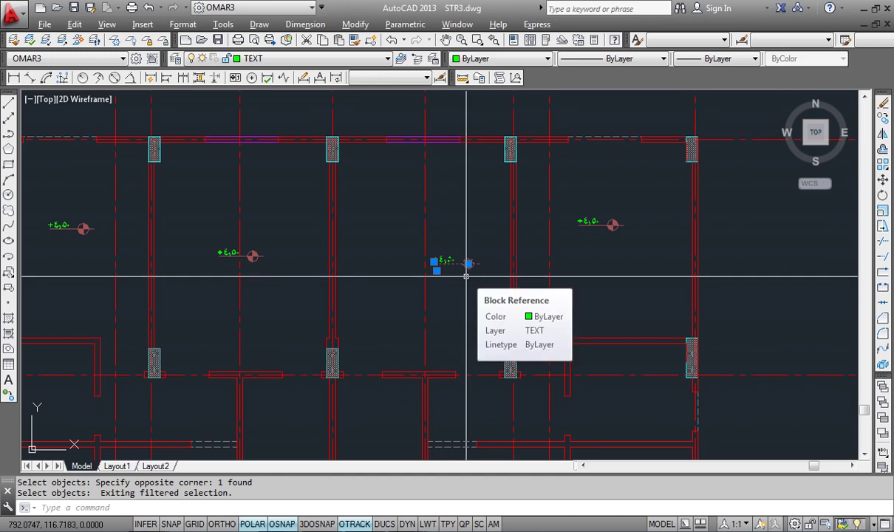
pyautogui.press('Escape')
# Reopen the object selection filter and delete its Block Position, Block Rotation and Normal Vector criteria
pyautogui.write('filter')
pyautogui.press('Return')
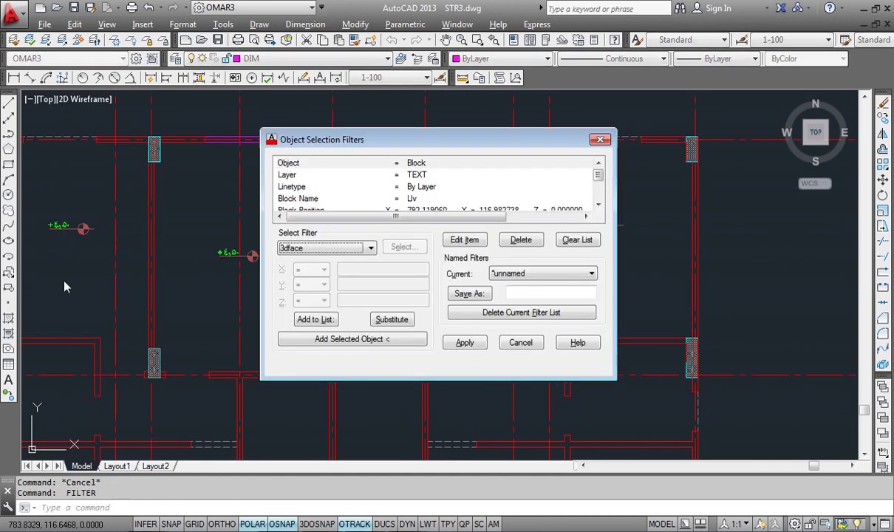
pyautogui.click(597, 203)
pyautogui.click(598, 204)
pyautogui.click(286, 187)
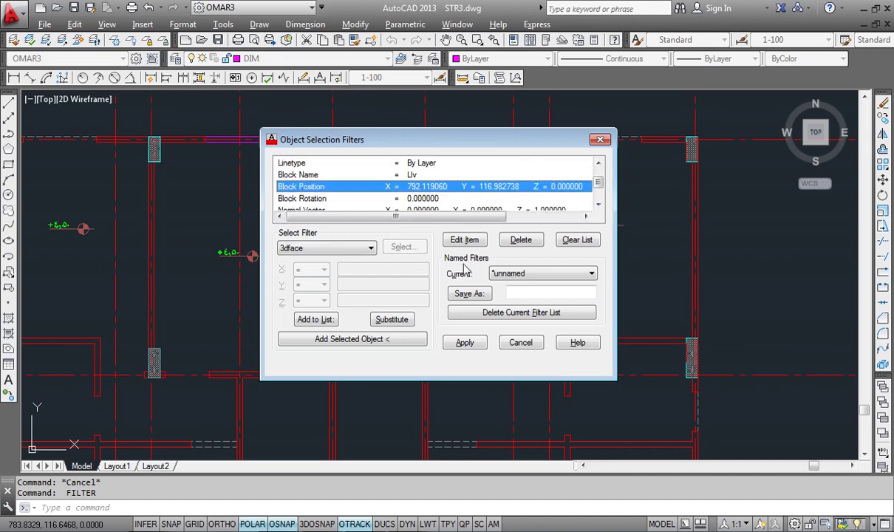
pyautogui.click(521, 240)
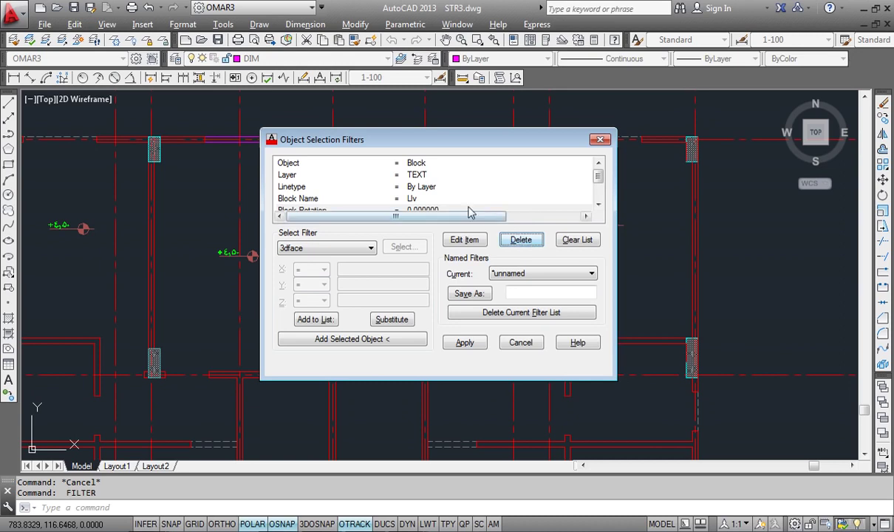
pyautogui.click(598, 204)
pyautogui.click(449, 200)
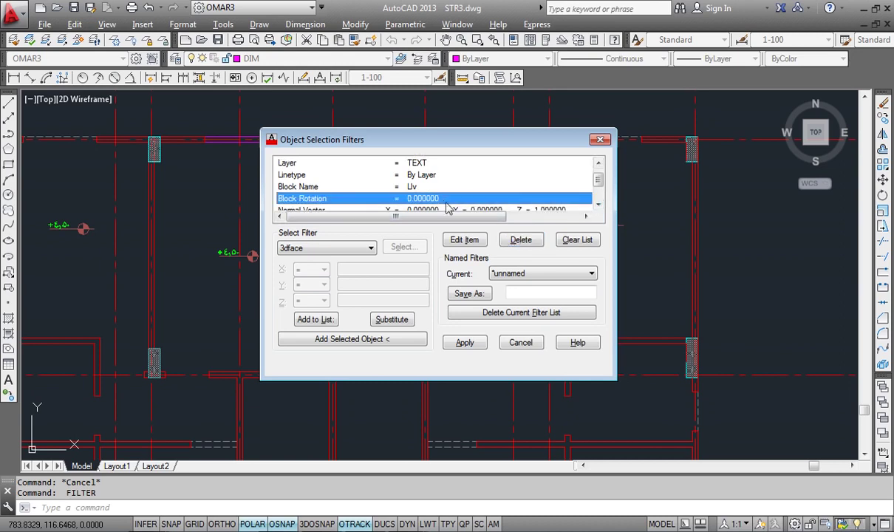
pyautogui.click(465, 241)
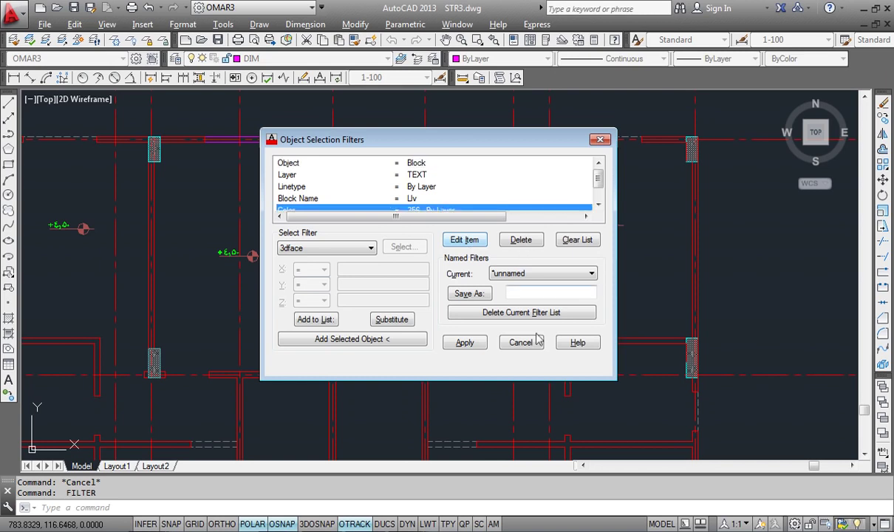
# Apply the reduced filter to the whole floor plan and erase the selected level markers
pyautogui.click(465, 343)
pyautogui.scroll(-5, 476, 213)
pyautogui.click(493, 171)
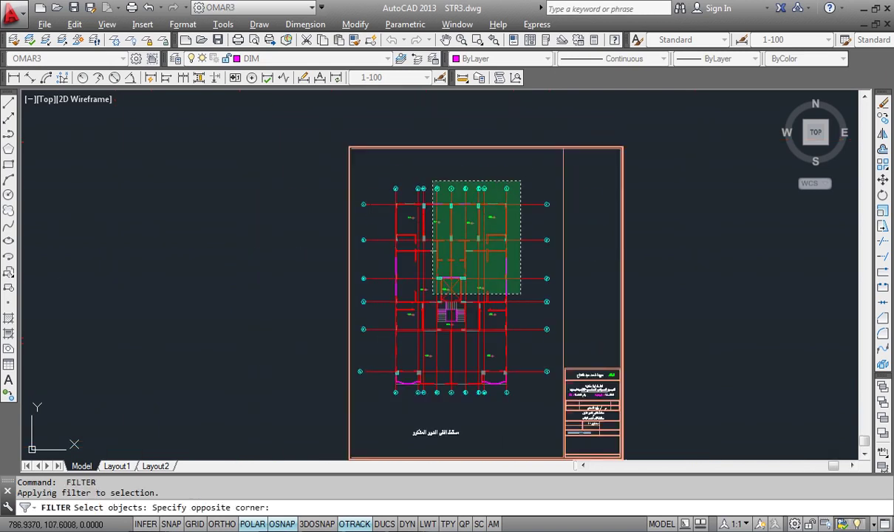
pyautogui.click(344, 393)
pyautogui.press('Return')
pyautogui.scroll(6, 344, 175)
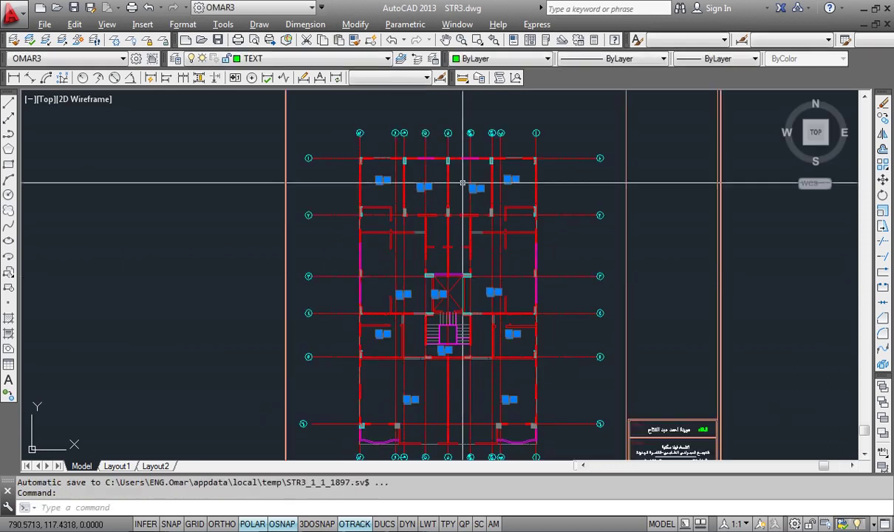
pyautogui.press('Delete')
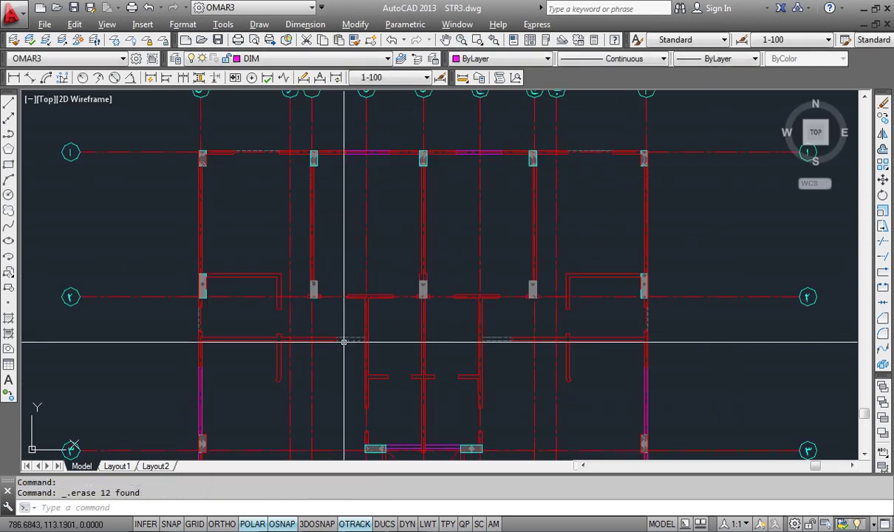
# Draw a self-crossing chain of ten connected lines in the empty area to the left of the floor plan sheet
pyautogui.scroll(-5, 195, 374)
pyautogui.moveTo(195, 374); pyautogui.dragTo(325, 315, button='middle')
pyautogui.write('L')
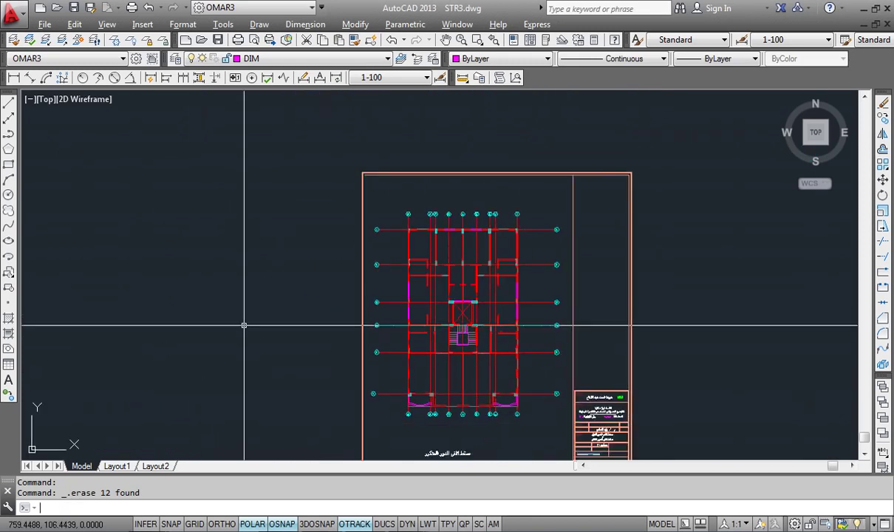
pyautogui.press('Return')
pyautogui.click(142, 263)
pyautogui.click(210, 220)
pyautogui.click(263, 282)
pyautogui.click(212, 354)
pyautogui.click(122, 311)
pyautogui.click(282, 204)
pyautogui.click(308, 284)
pyautogui.click(297, 353)
pyautogui.click(264, 352)
pyautogui.click(217, 304)
pyautogui.press('Escape')
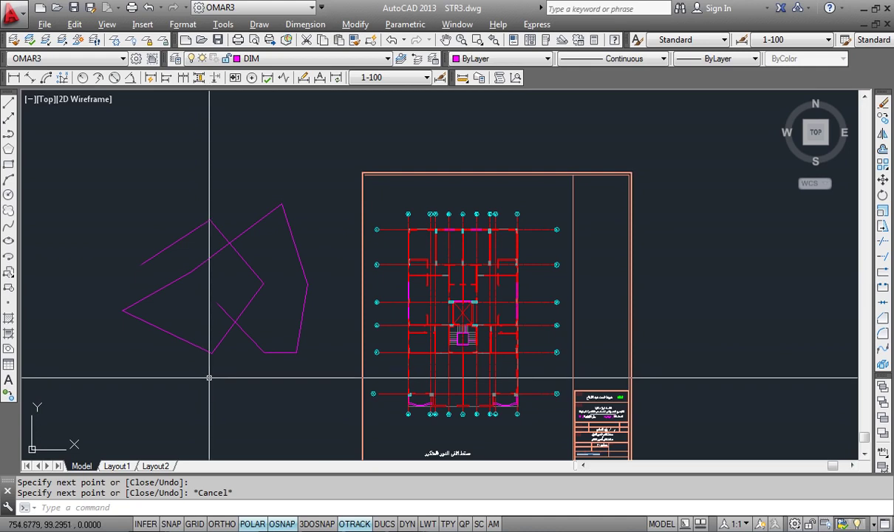
# Change the colour of the chain's last two lines, at its lower end, to red
pyautogui.click(280, 375)
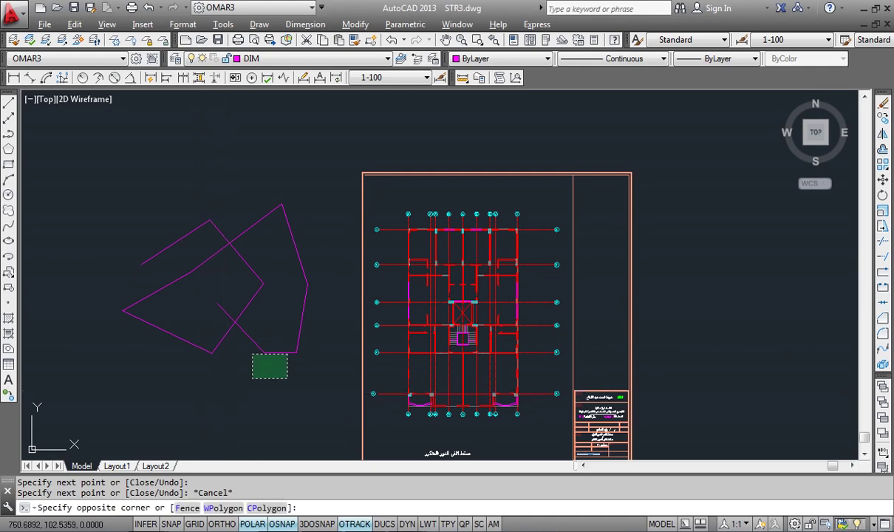
pyautogui.click(248, 346)
pyautogui.click(507, 59)
pyautogui.click(476, 93)
pyautogui.press('Escape')
# Change the colour of the two lines meeting at the chain's highest corner to white
pyautogui.click(329, 295)
pyautogui.click(273, 178)
pyautogui.click(507, 59)
pyautogui.click(487, 83)
pyautogui.press('Escape')
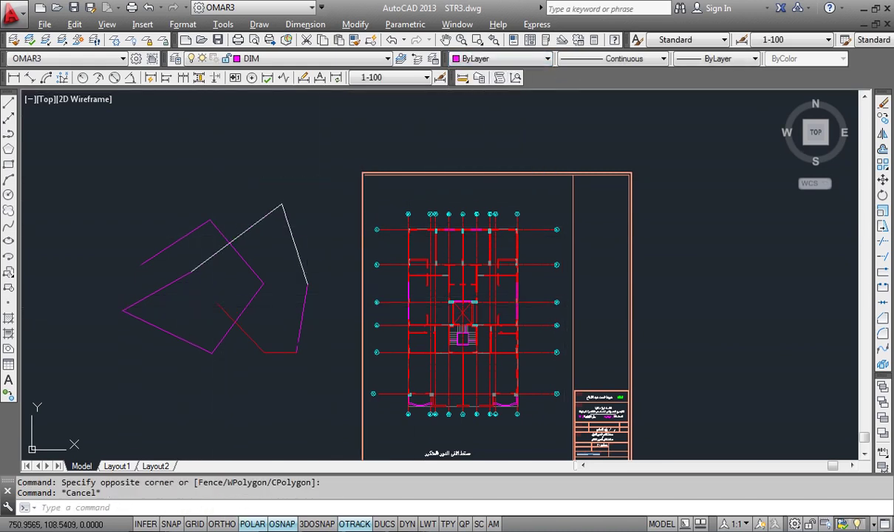
# Change the colour of the two lines meeting at the chain's leftmost corner to yellow
pyautogui.click(178, 309)
pyautogui.click(229, 239)
pyautogui.click(507, 59)
pyautogui.click(477, 107)
pyautogui.press('Escape')
# Isolate the layer of the upper yellow line with LAYISO, and restore the previous layer state
pyautogui.scroll(2, 181, 303)
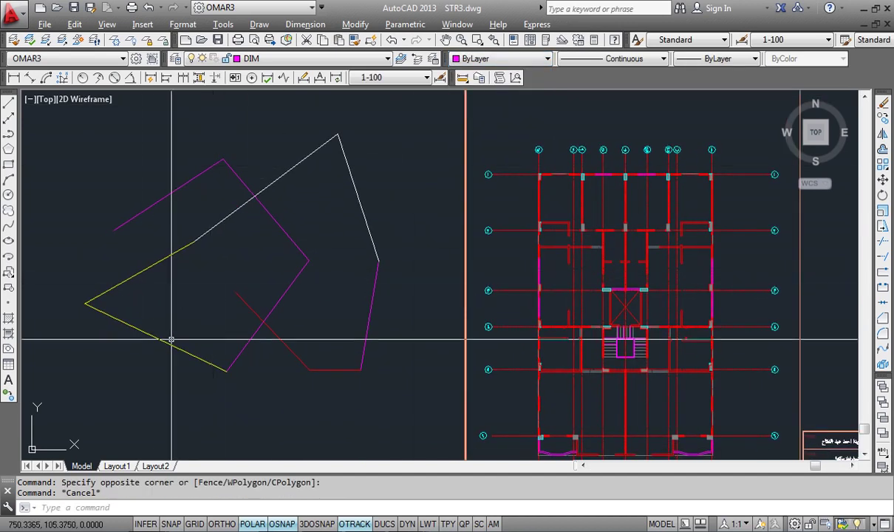
pyautogui.click(40, 39)
pyautogui.moveTo(154, 275); pyautogui.dragTo(140, 264)
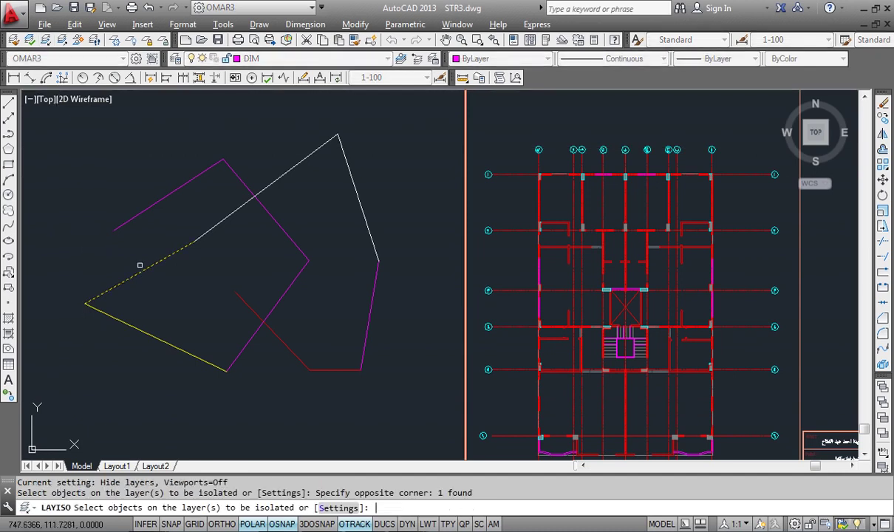
pyautogui.press('Return')
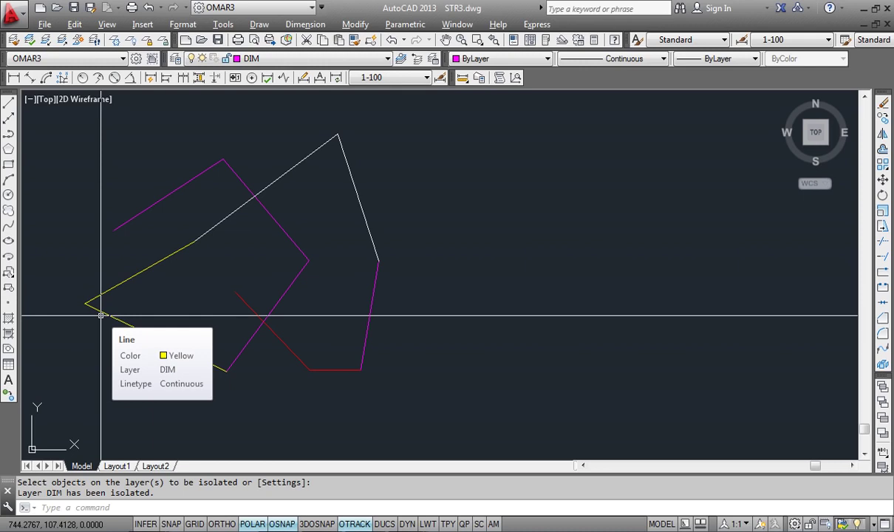
pyautogui.click(402, 58)
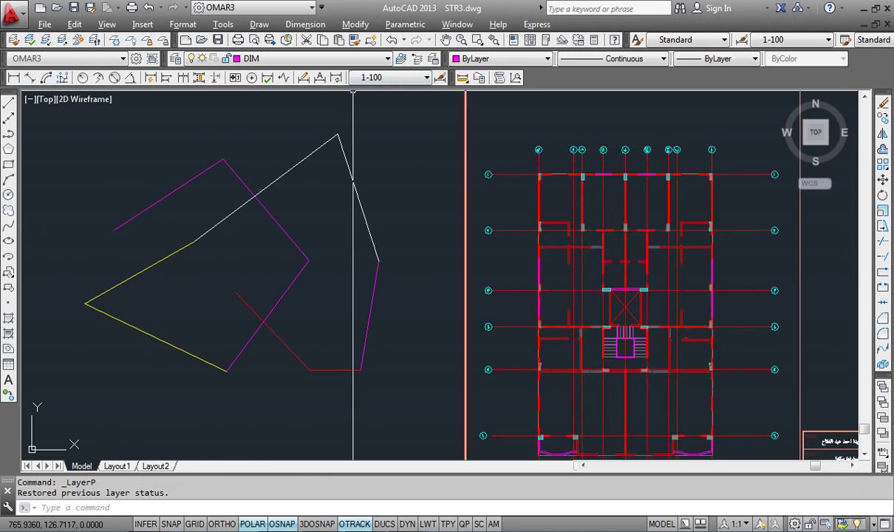
# Clear the object selection filter list and add the properties of the upper yellow line as criteria
pyautogui.write('fi')
pyautogui.press('Return')
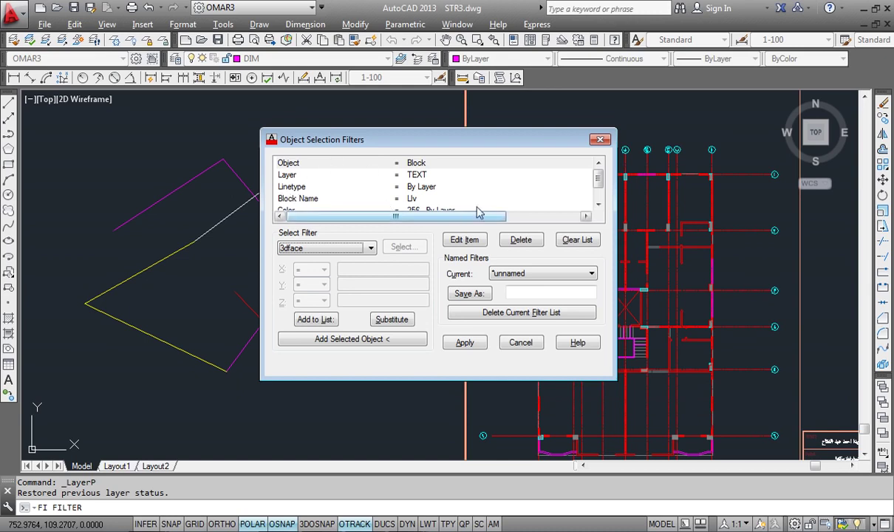
pyautogui.click(577, 240)
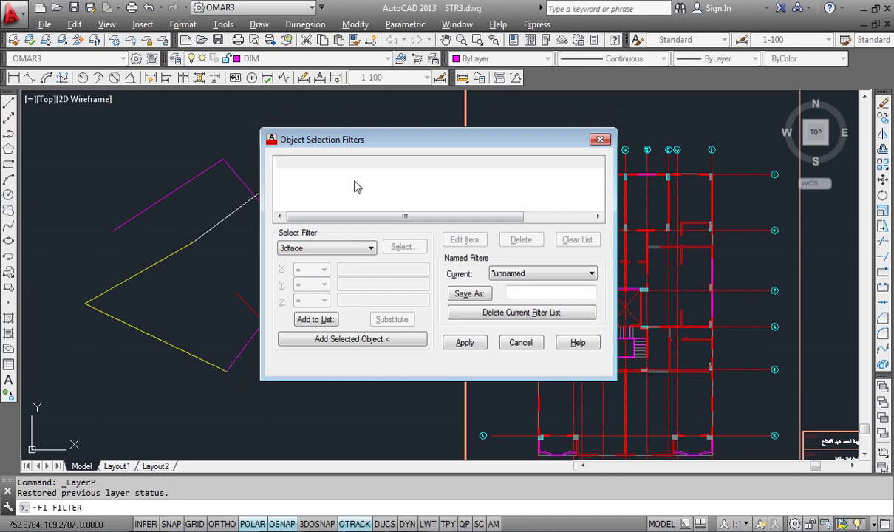
pyautogui.click(353, 341)
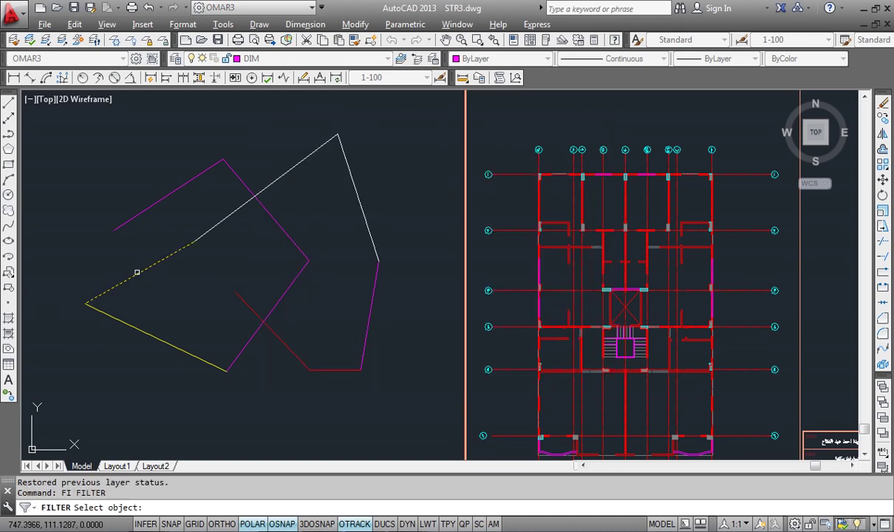
pyautogui.click(132, 268)
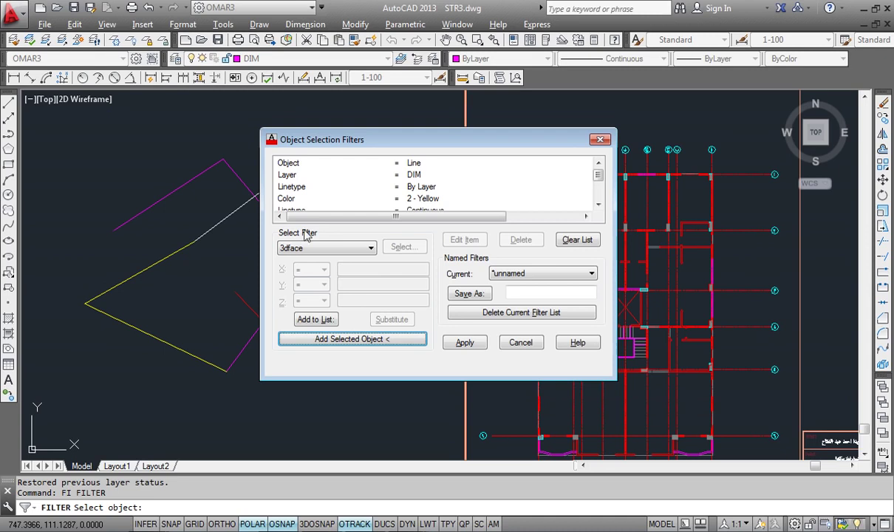
# Delete the Line Start, Line End and Normal Vector criteria from the object selection filter
pyautogui.click(598, 205)
pyautogui.click(598, 205)
pyautogui.click(598, 205)
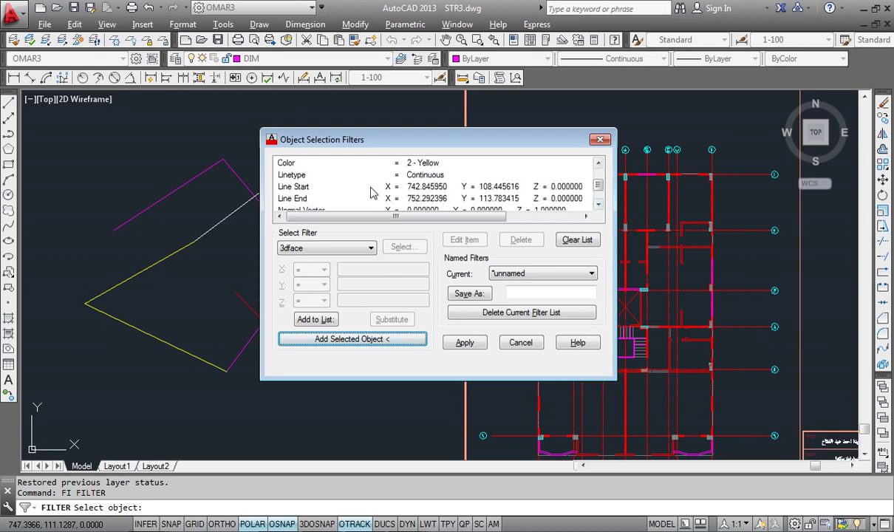
pyautogui.click(304, 187)
pyautogui.click(304, 199)
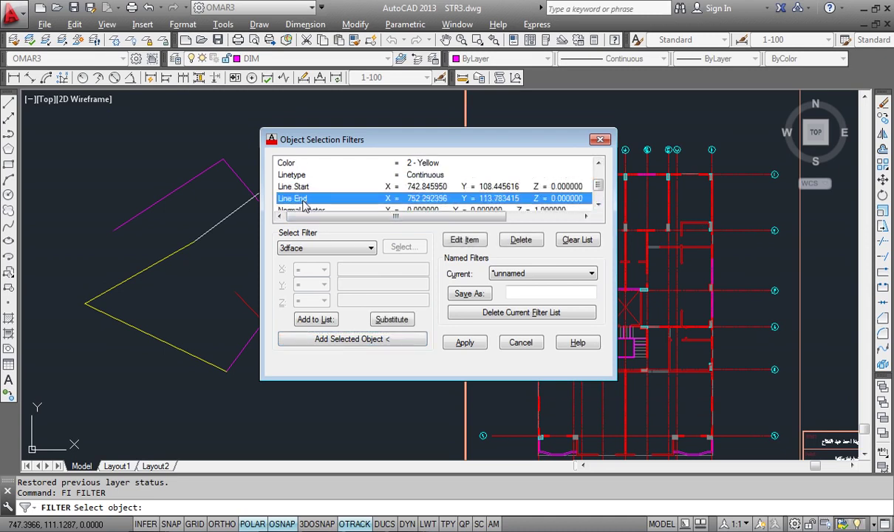
pyautogui.click(292, 210)
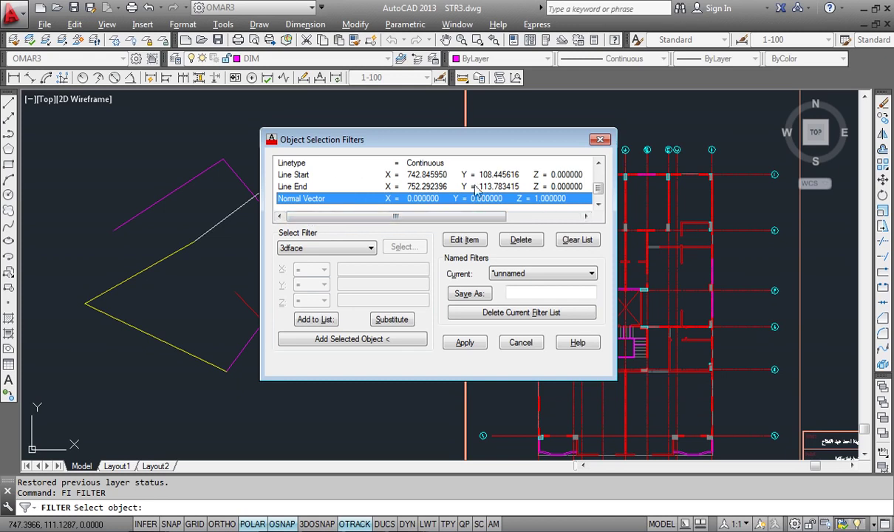
pyautogui.click(464, 176)
pyautogui.press('Delete')
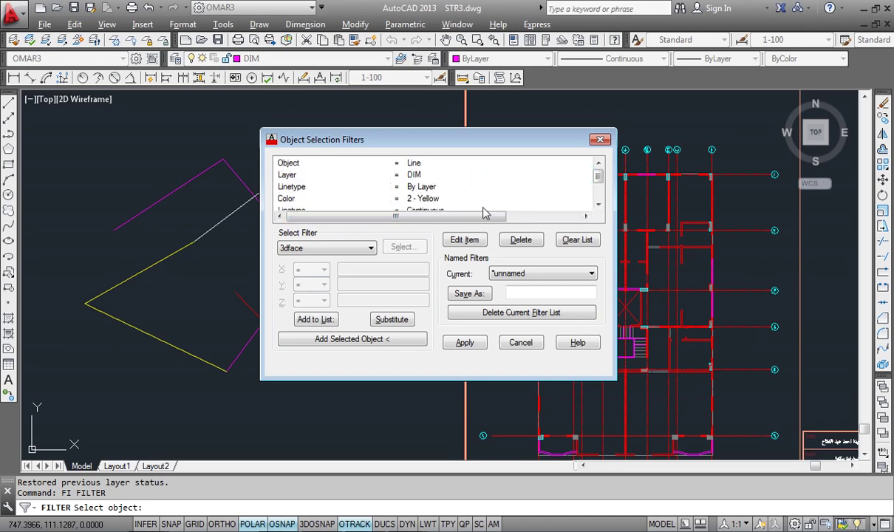
pyautogui.click(600, 205)
pyautogui.click(465, 186)
pyautogui.press('Delete')
pyautogui.scroll(-1, 560, 201)
pyautogui.press('Delete')
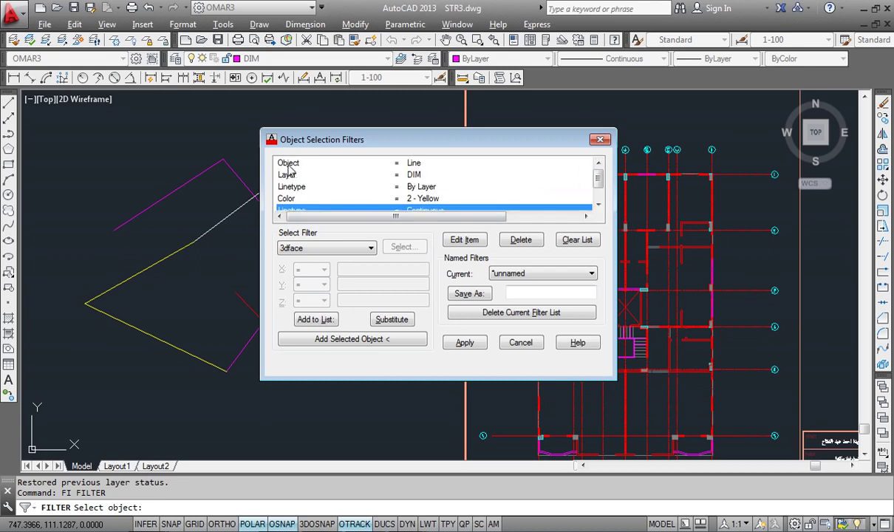
# Try applying the filter for yellow lines on layer DIM to the whole chain of sample lines, and exit the selection
pyautogui.click(384, 163)
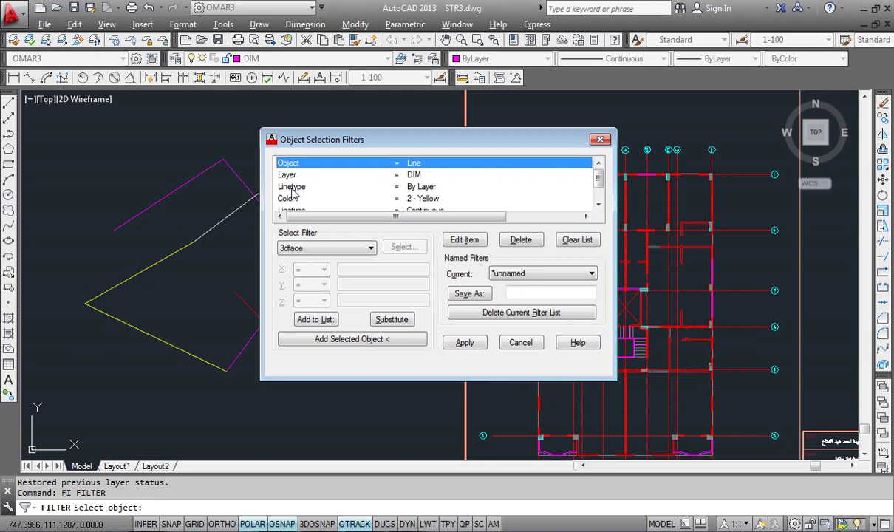
pyautogui.click(411, 176)
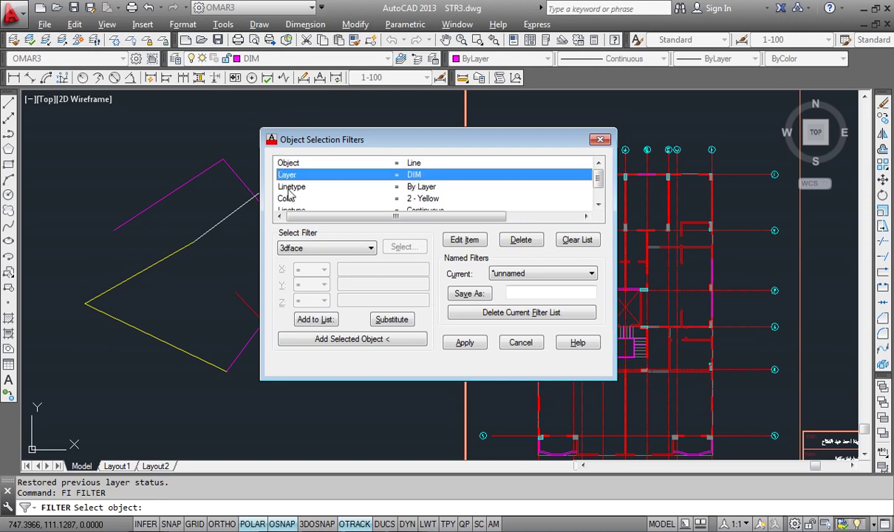
pyautogui.click(422, 187)
pyautogui.click(292, 199)
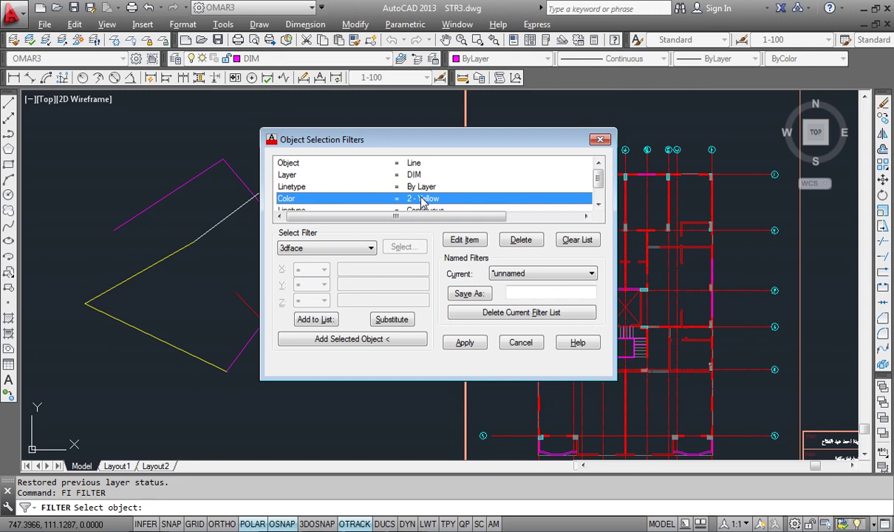
pyautogui.click(465, 342)
pyautogui.click(374, 125)
pyautogui.click(36, 456)
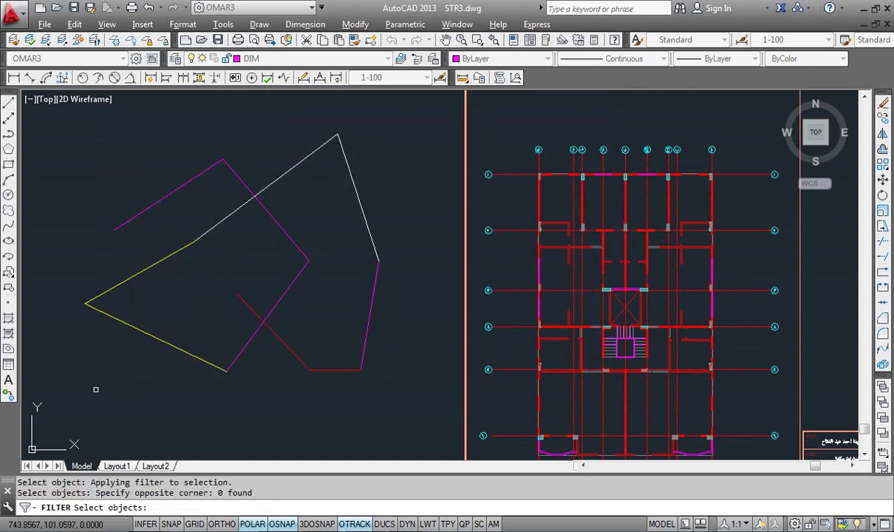
pyautogui.click(330, 249)
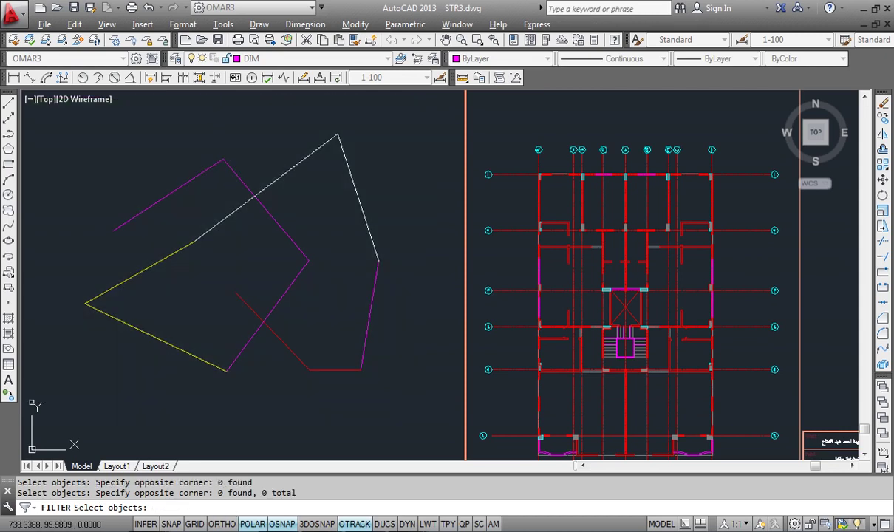
pyautogui.press('Return')
pyautogui.press('Escape')
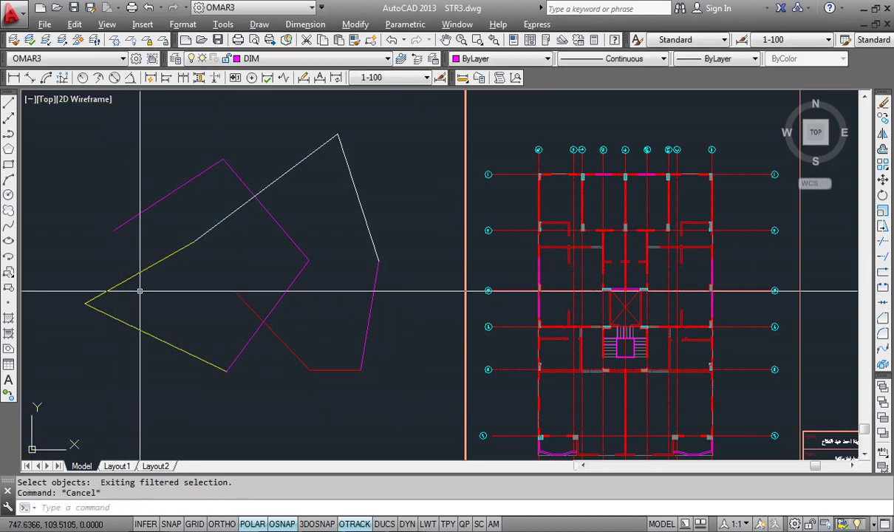
# Reopen the object selection filter and delete its Color criterion
pyautogui.write('FI FILTER')
pyautogui.press('Return')
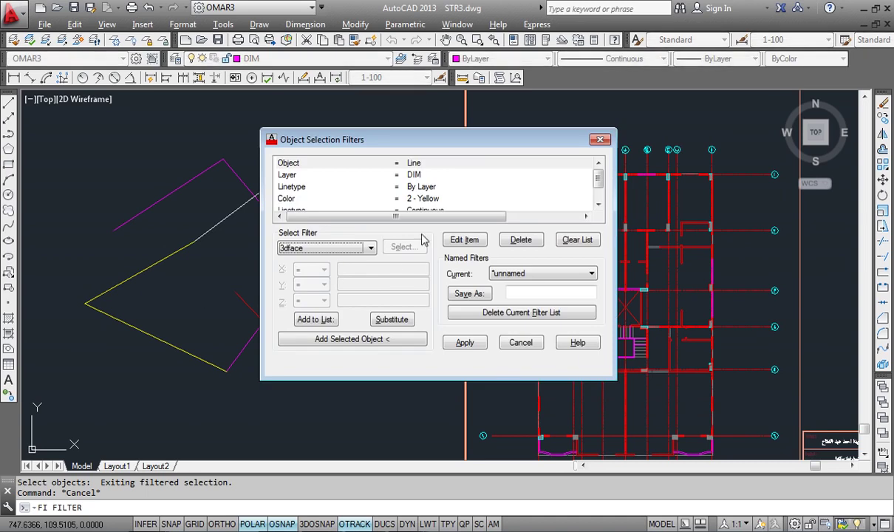
pyautogui.click(436, 203)
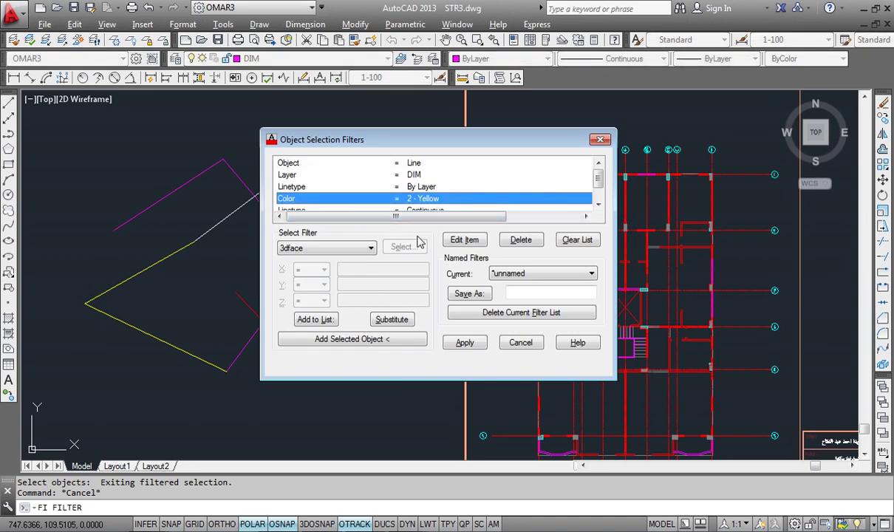
pyautogui.press('Delete')
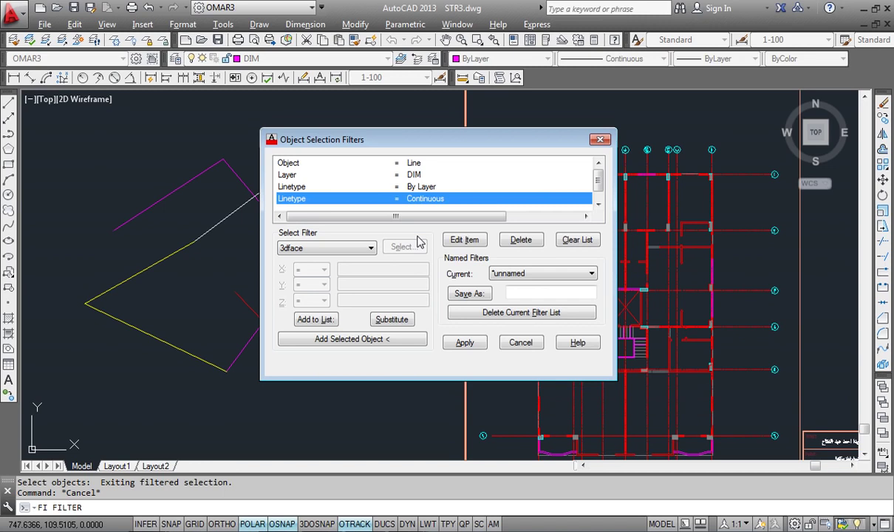
# Try applying the filter without a colour criterion to all the sample lines, and leave the Filter command
pyautogui.click(465, 342)
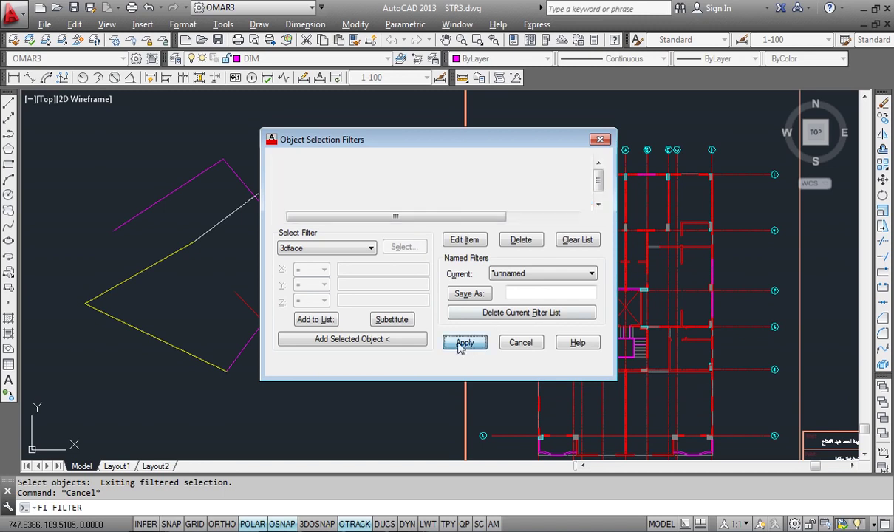
pyautogui.click(424, 97)
pyautogui.click(28, 451)
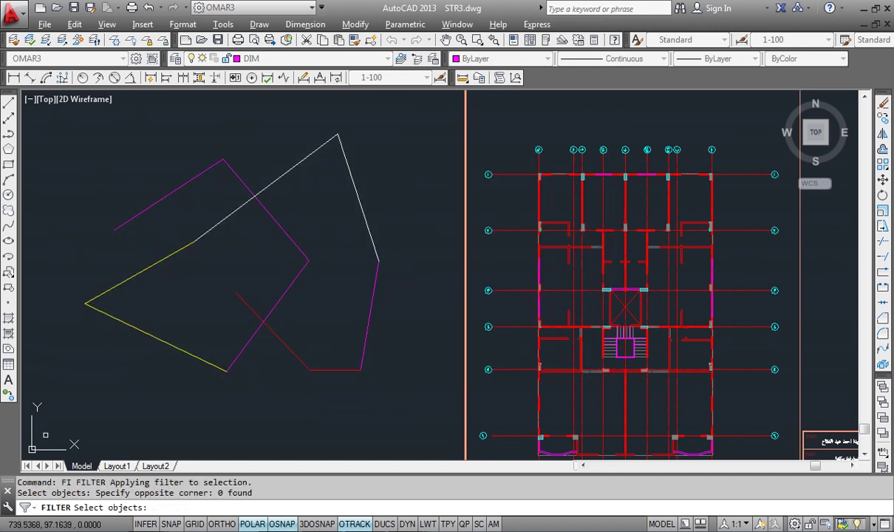
pyautogui.click(55, 422)
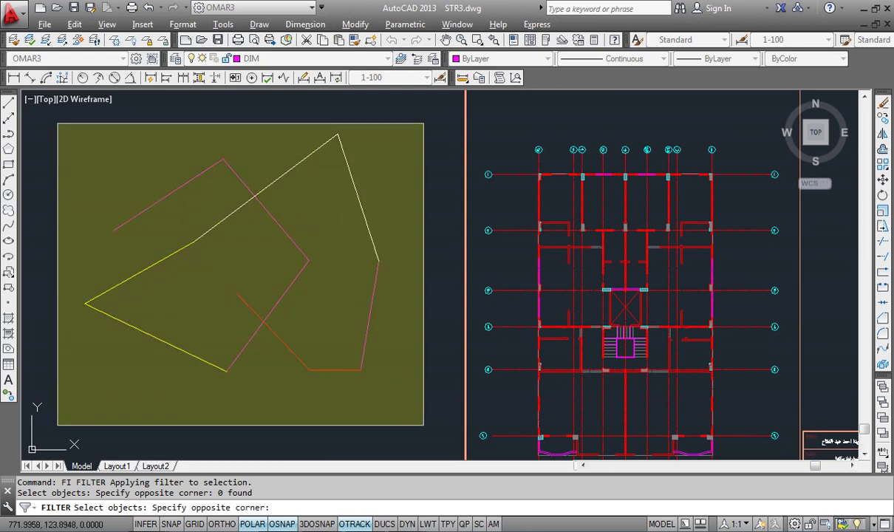
pyautogui.click(419, 123)
pyautogui.press('Escape')
pyautogui.press('Return')
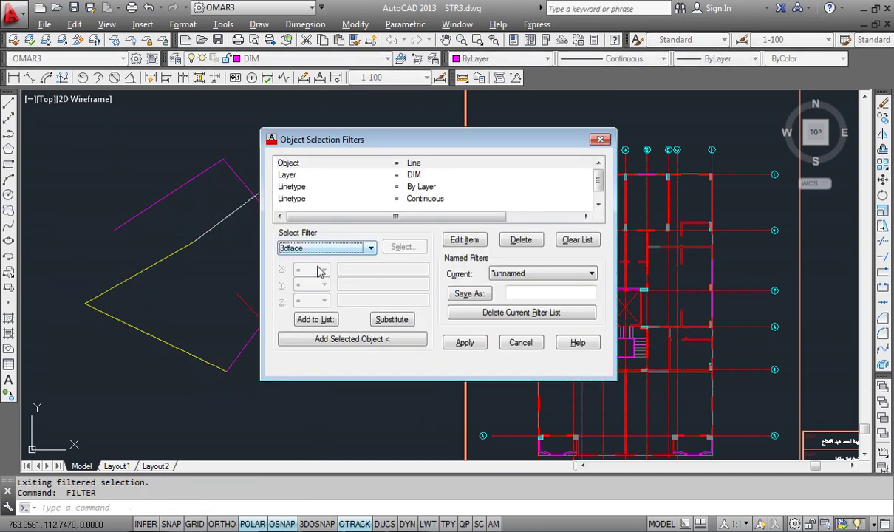
pyautogui.click(519, 343)
# Erase all the sample lines beside the floor plan sheet
pyautogui.moveTo(515, 246)
pyautogui.mouseDown(button='middle')
pyautogui.moveTo(379, 145)
pyautogui.moveTo(352, 228)
pyautogui.mouseUp(button='middle')
pyautogui.scroll(3, 379, 145)
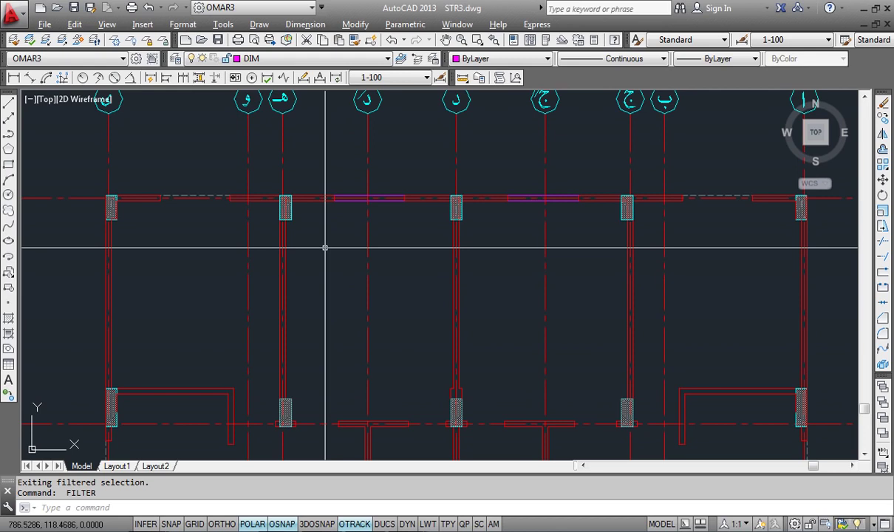
pyautogui.scroll(-8, 337, 245)
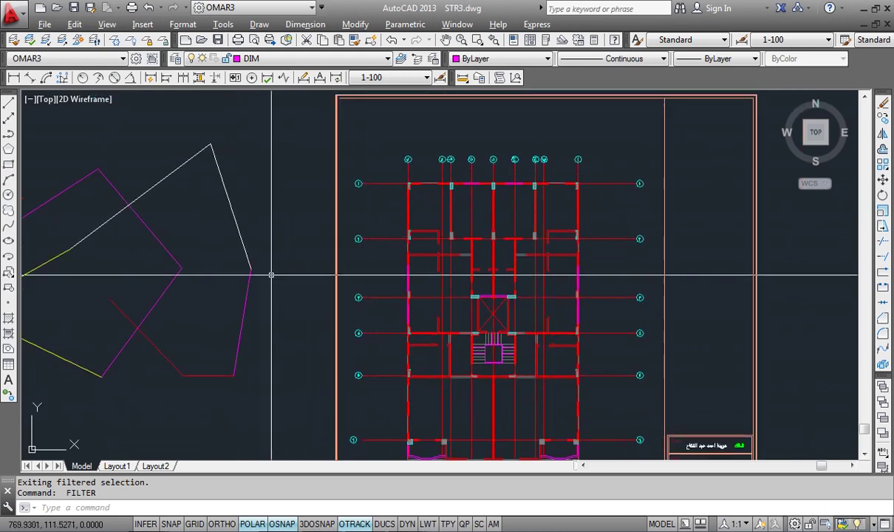
pyautogui.moveTo(237, 260); pyautogui.dragTo(339, 314, button='middle')
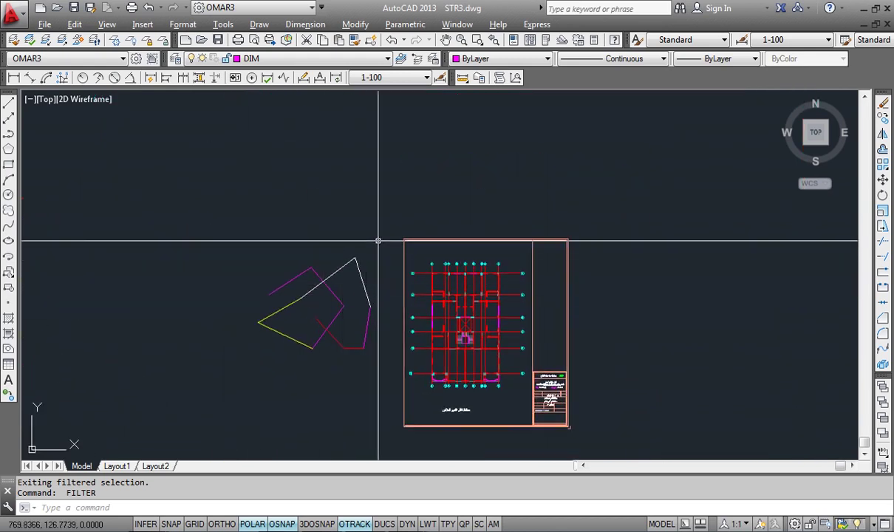
pyautogui.click(225, 242)
pyautogui.click(380, 361)
pyautogui.press('Delete')
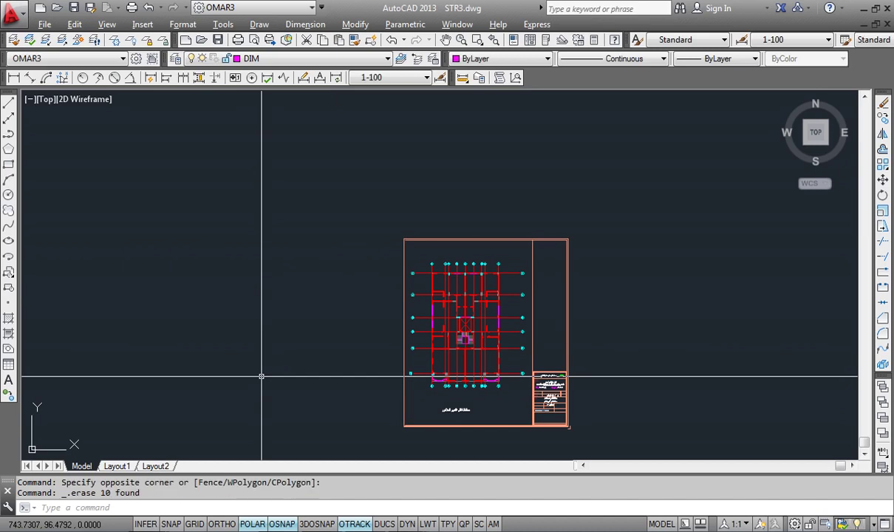
pyautogui.scroll(2, 462, 311)
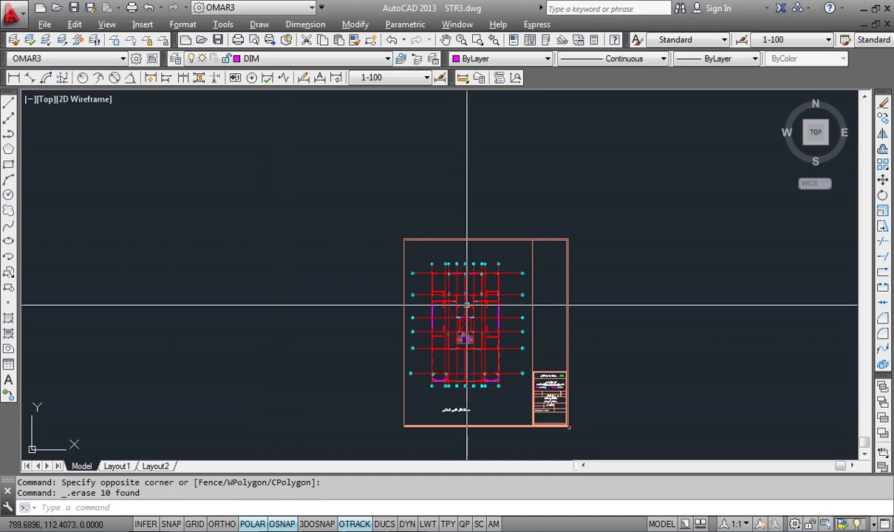
# Examine the Structural Pen Assignment table's line colours and their pen widths for the 1:50 and 1:100 scales
pyautogui.scroll(-5, 369, 257)
pyautogui.moveTo(337, 224); pyautogui.dragTo(332, 325, button='middle')
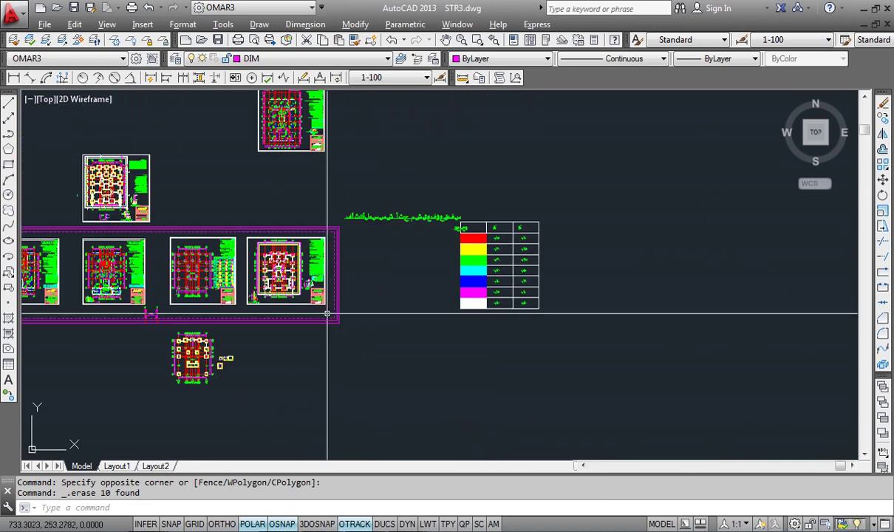
pyautogui.scroll(4, 389, 227)
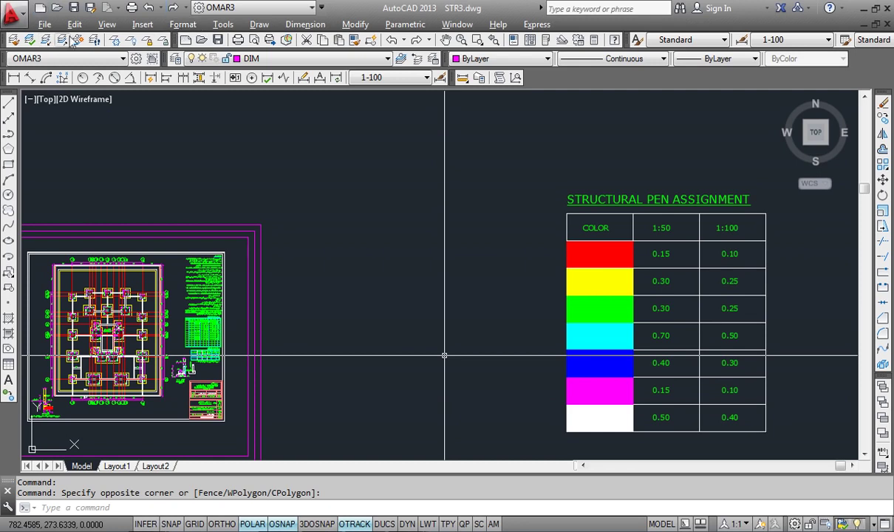
pyautogui.moveTo(328, 389); pyautogui.dragTo(402, 308, button='middle')
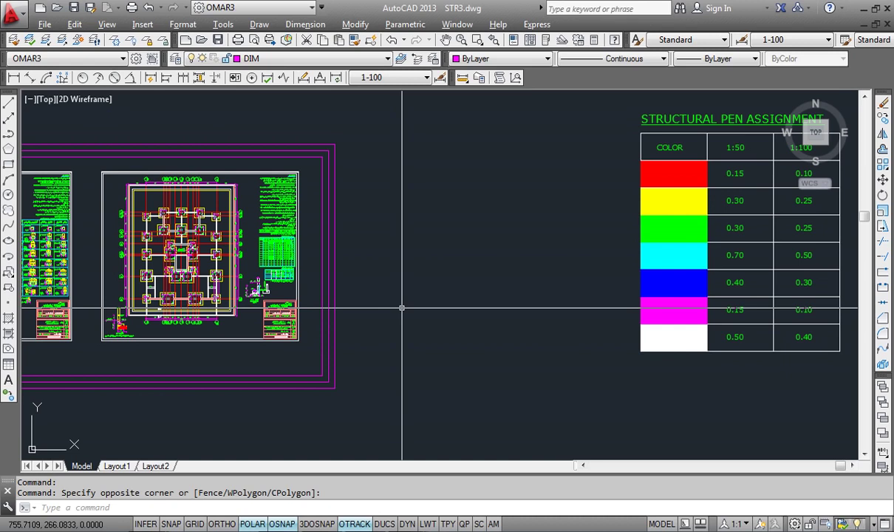
pyautogui.moveTo(464, 254); pyautogui.dragTo(295, 269, button='middle')
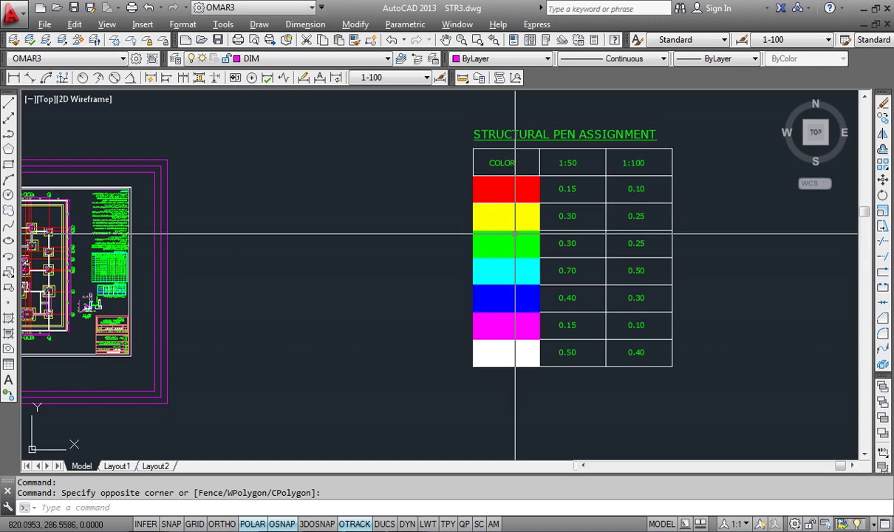
pyautogui.moveTo(513, 272)
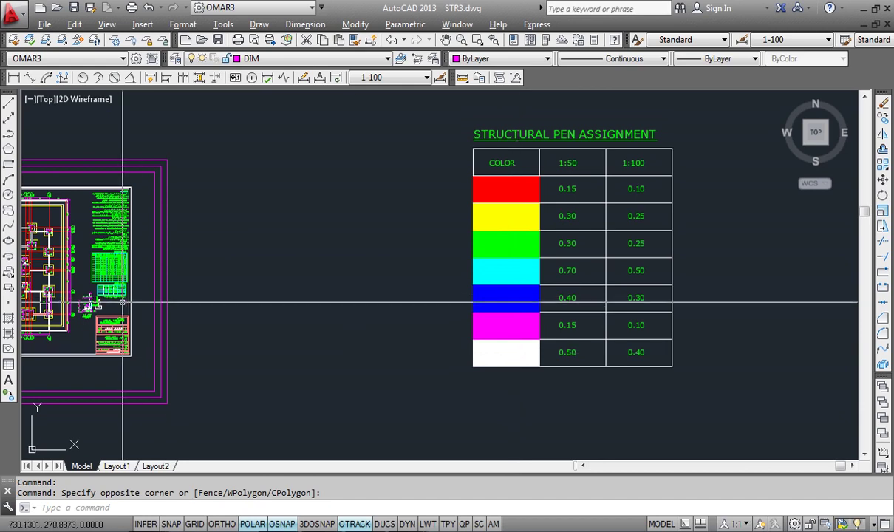
# Examine the line colours of the axes, columns and footings on the column and foundation plans
pyautogui.moveTo(111, 309); pyautogui.dragTo(502, 294, button='middle')
pyautogui.scroll(10, 157, 291)
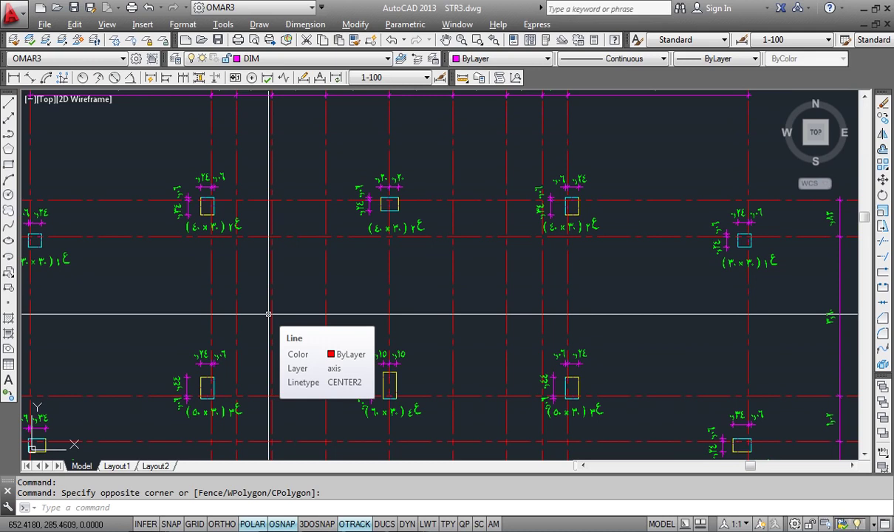
pyautogui.scroll(-8, 269, 314)
pyautogui.scroll(8, 557, 334)
pyautogui.scroll(5, 557, 334)
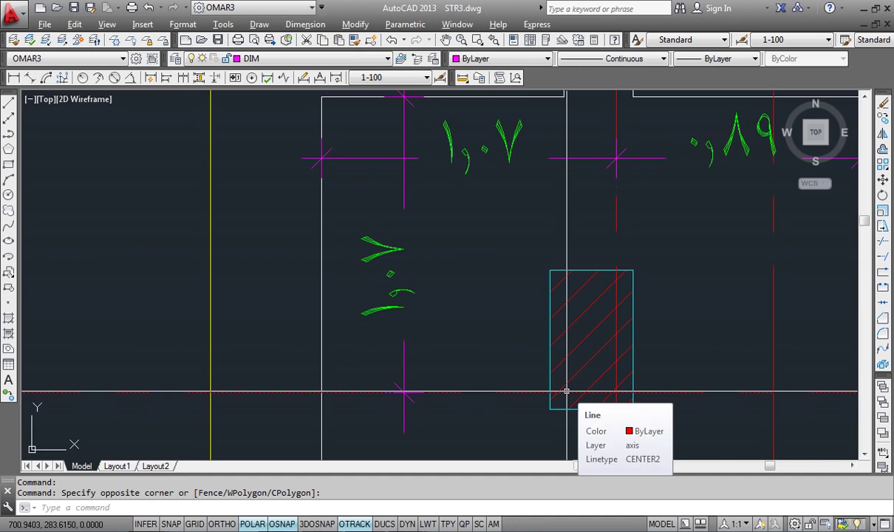
pyautogui.scroll(-6, 495, 329)
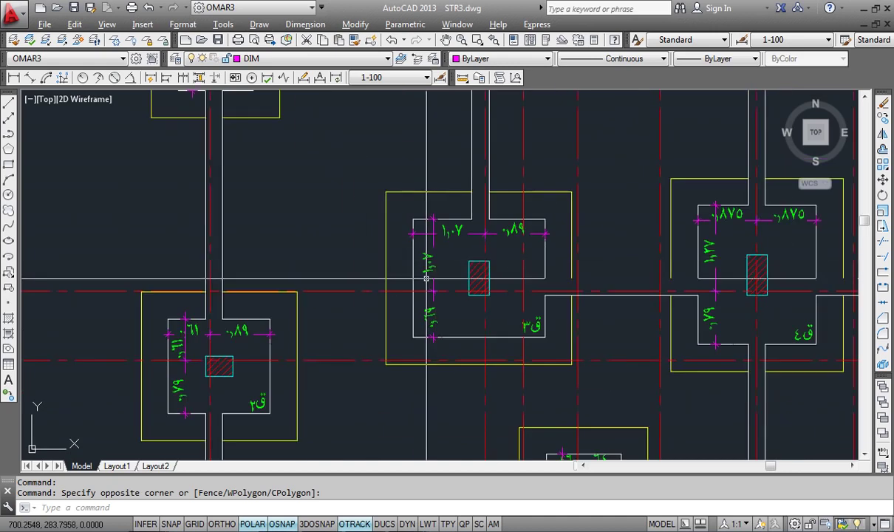
pyautogui.moveTo(555, 200); pyautogui.dragTo(403, 179, button='middle')
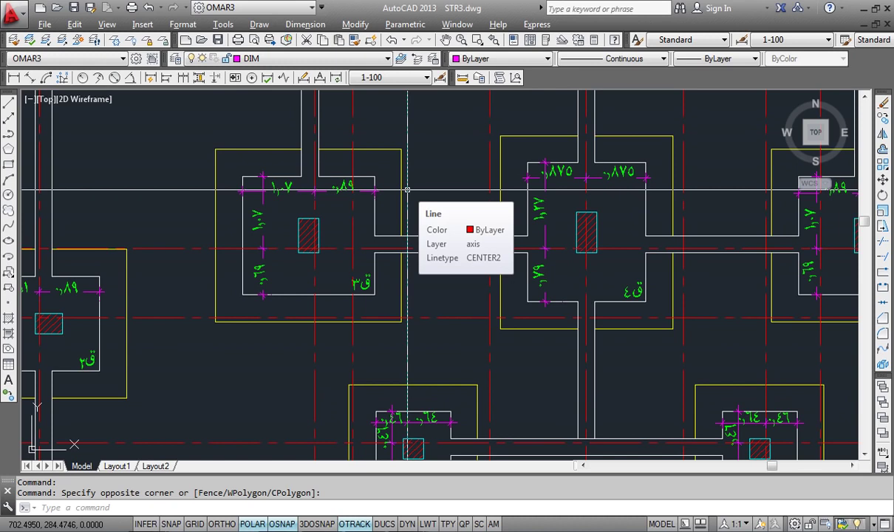
# Check the layer and colour of the white outline of the footing beside the connecting beam, and clear the selection
pyautogui.scroll(4, 383, 222)
pyautogui.click(378, 237)
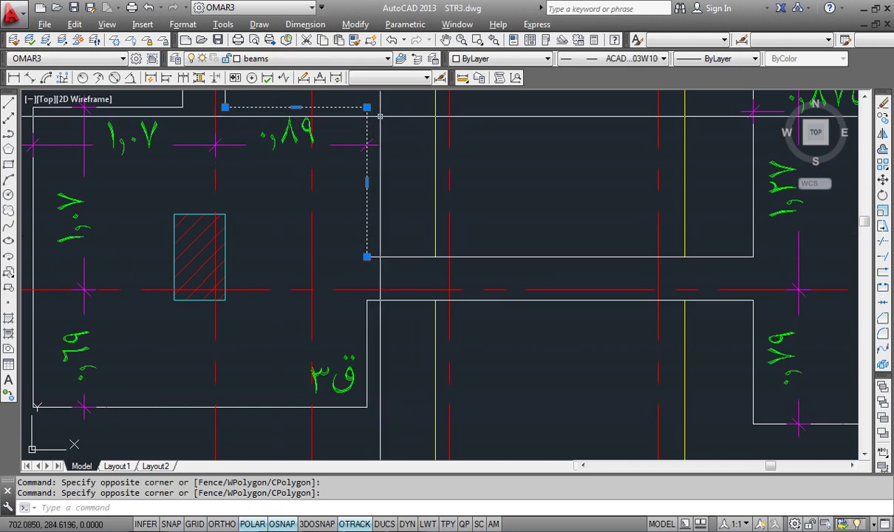
pyautogui.scroll(-2, 366, 246)
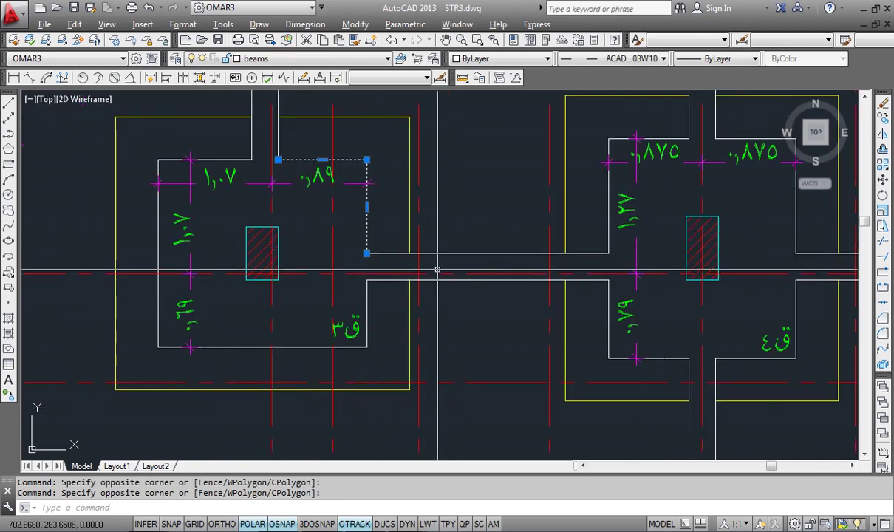
pyautogui.press('Escape')
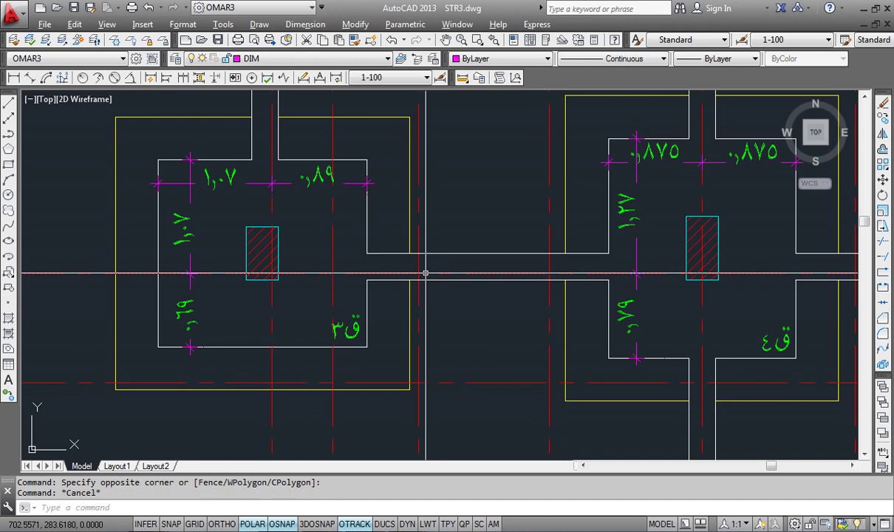
# Check the layer and colour of the hatched column's outline, and clear the selection
pyautogui.scroll(4, 247, 281)
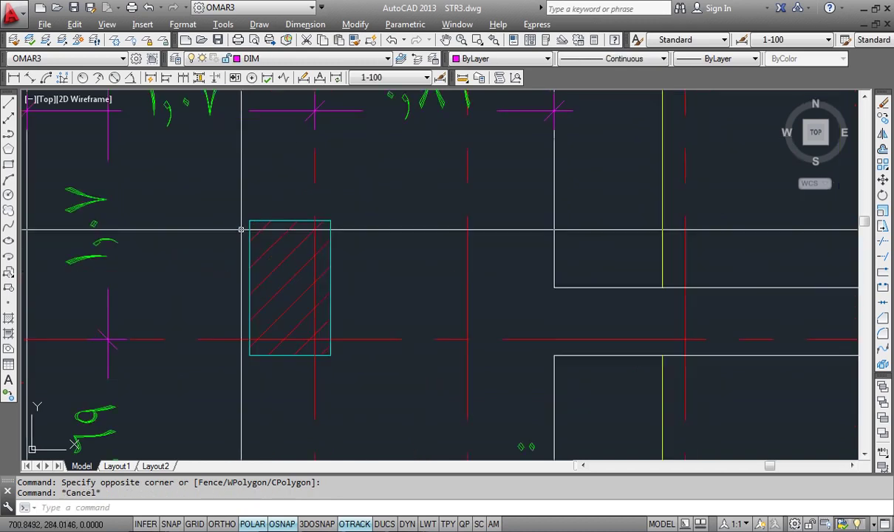
pyautogui.click(249, 335)
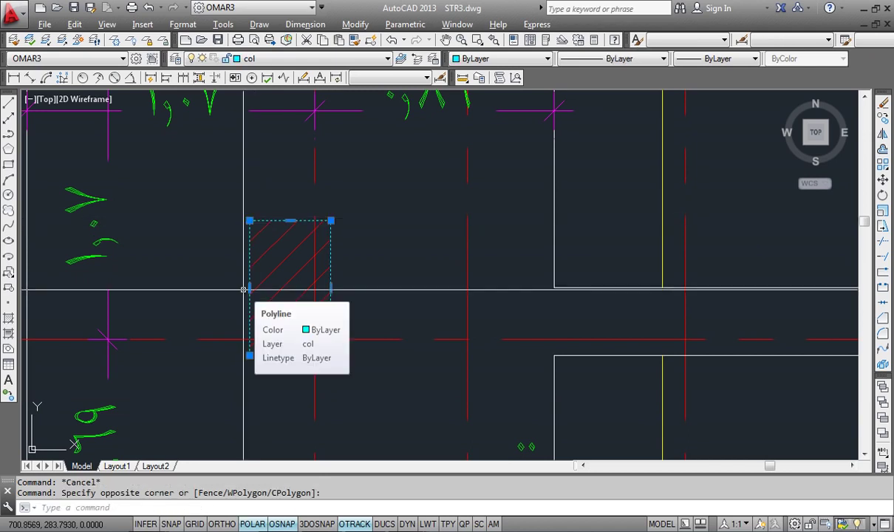
pyautogui.press('Escape')
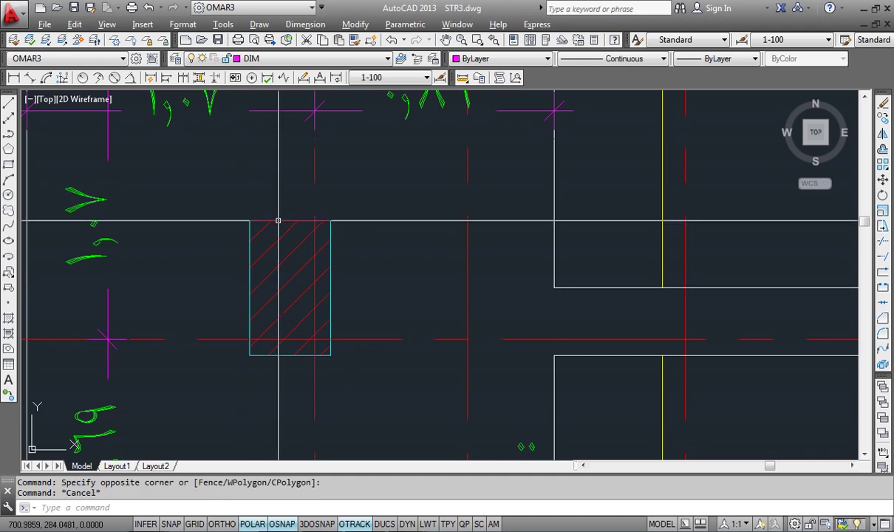
# Check the layer and colours of the vertical footing dimension beside the hatched column, and clear the selection
pyautogui.scroll(-3, 248, 277)
pyautogui.scroll(6, 229, 249)
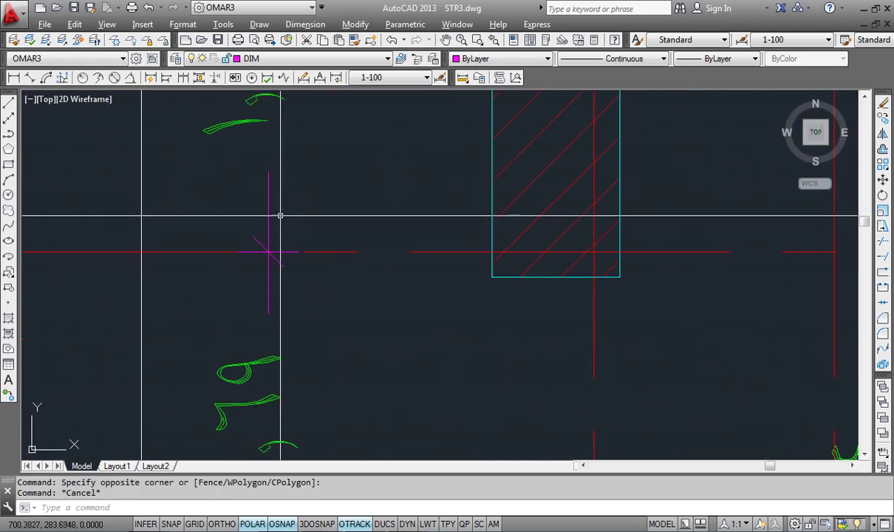
pyautogui.click(251, 211)
pyautogui.scroll(-6, 252, 210)
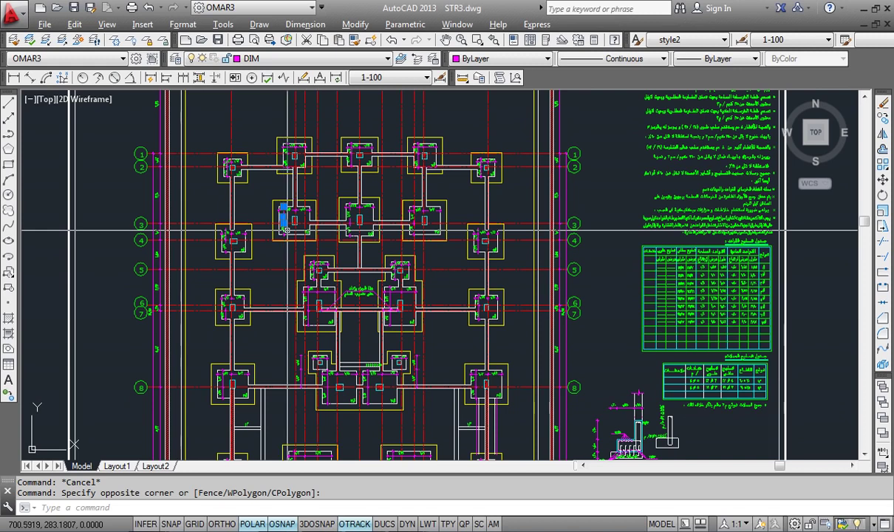
pyautogui.scroll(4, 680, 179)
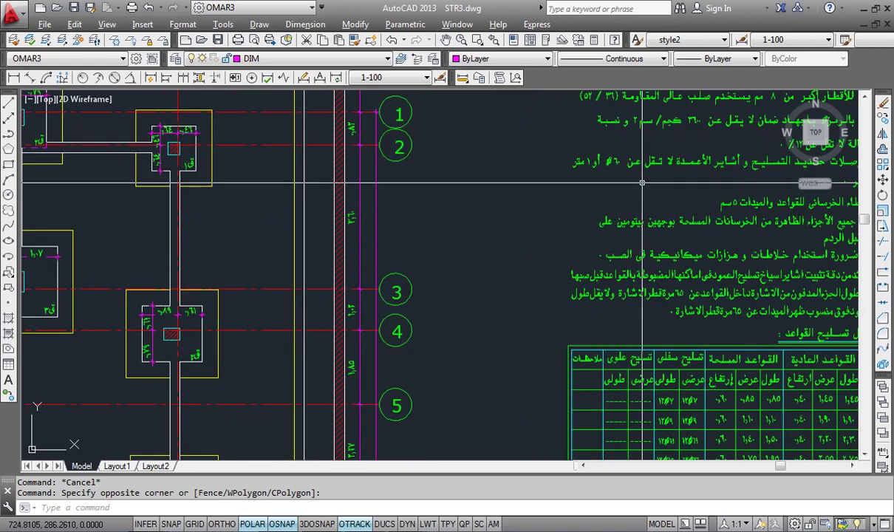
pyautogui.press('Escape')
# Examine the blue reinforcement lines and green labels around the stair on the slab plan
pyautogui.scroll(-6, 459, 195)
pyautogui.scroll(4, 205, 267)
pyautogui.scroll(-3, 479, 295)
pyautogui.scroll(6, 442, 232)
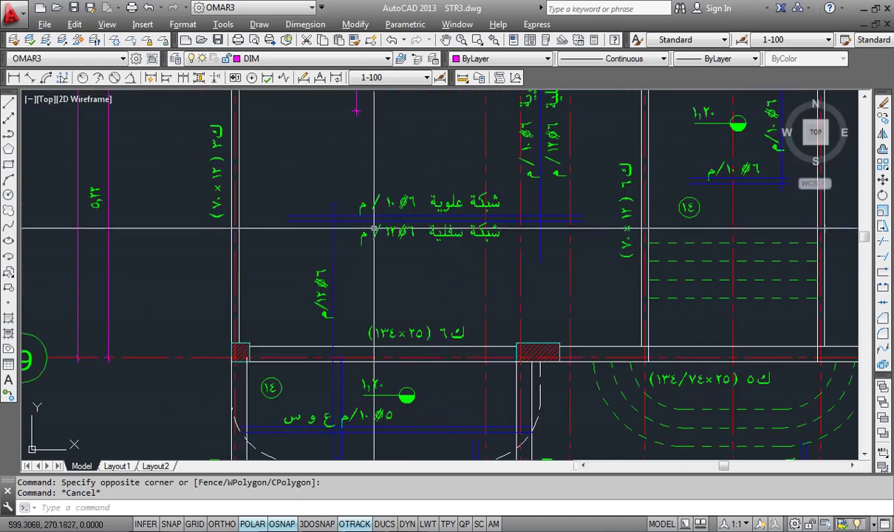
pyautogui.moveTo(471, 286); pyautogui.dragTo(340, 320, button='middle')
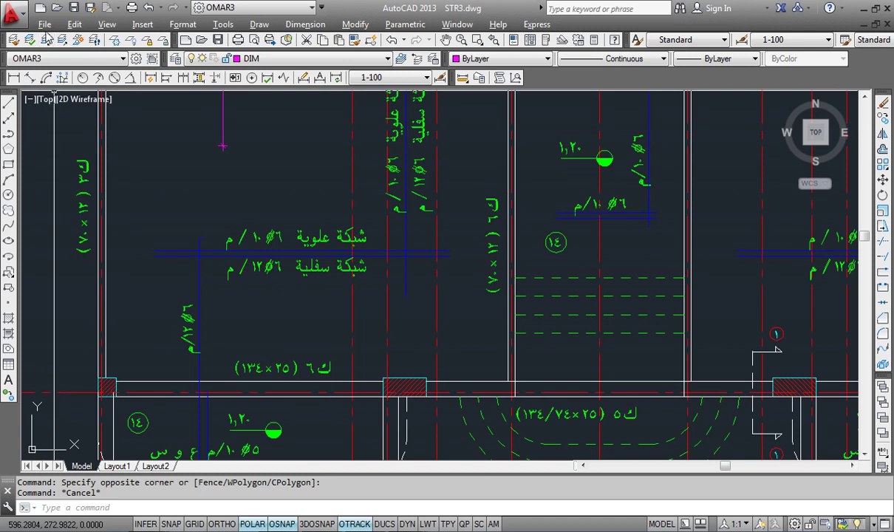
# Open the Plot settings for the model and load the <Previous plot> page setup
pyautogui.click(13, 10)
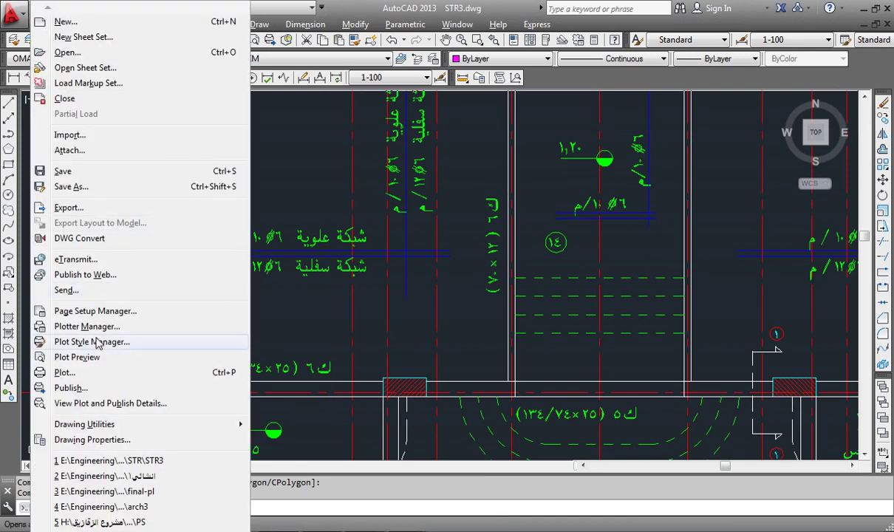
pyautogui.click(86, 373)
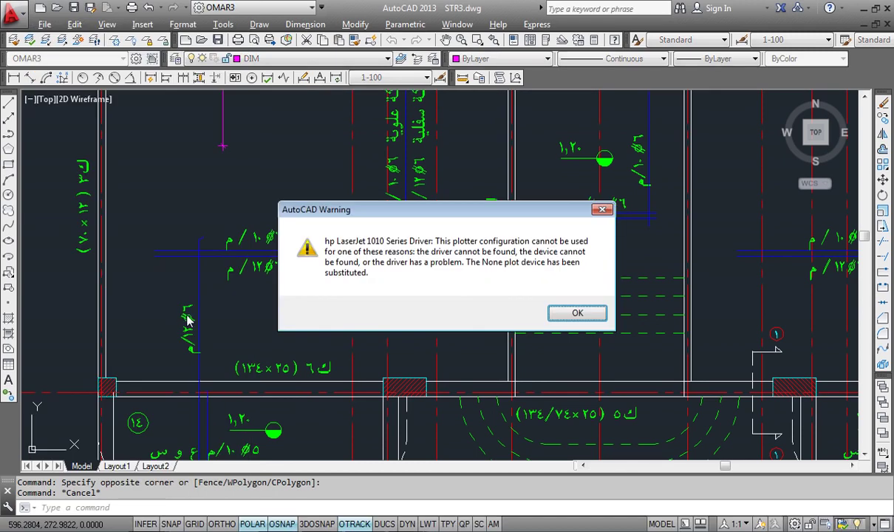
pyautogui.click(577, 314)
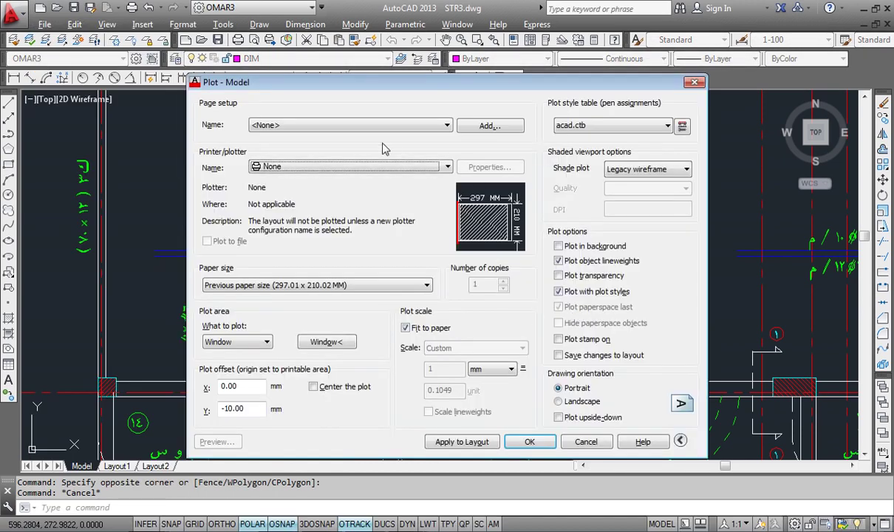
pyautogui.click(368, 126)
pyautogui.click(357, 147)
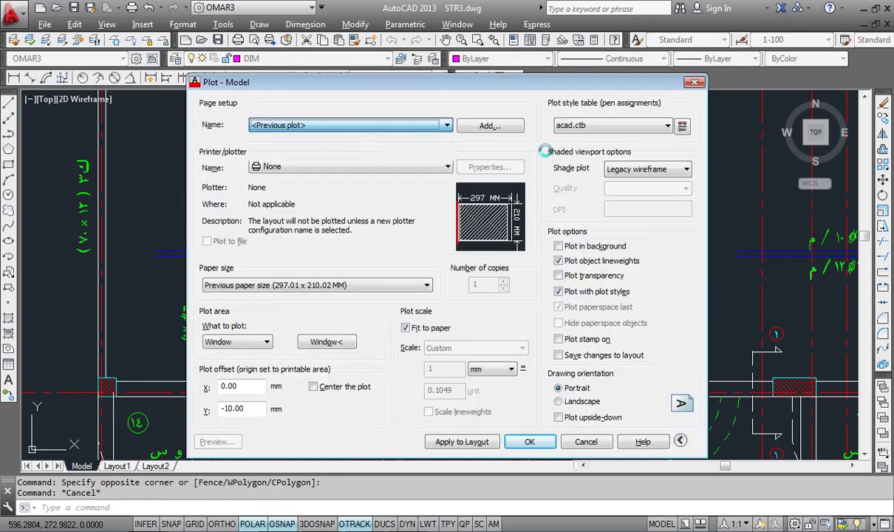
# Set the plot style table to monochrome.ctb and assign it to all layouts
pyautogui.click(587, 125)
pyautogui.click(591, 215)
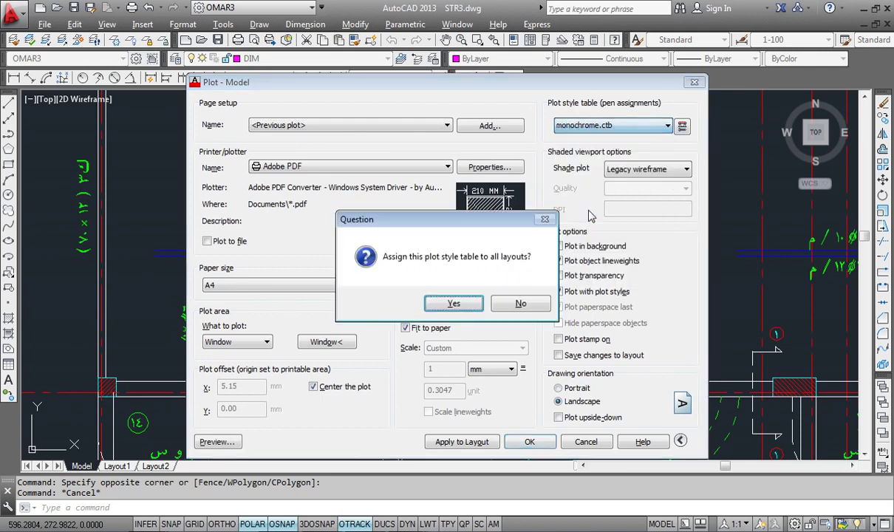
pyautogui.click(454, 303)
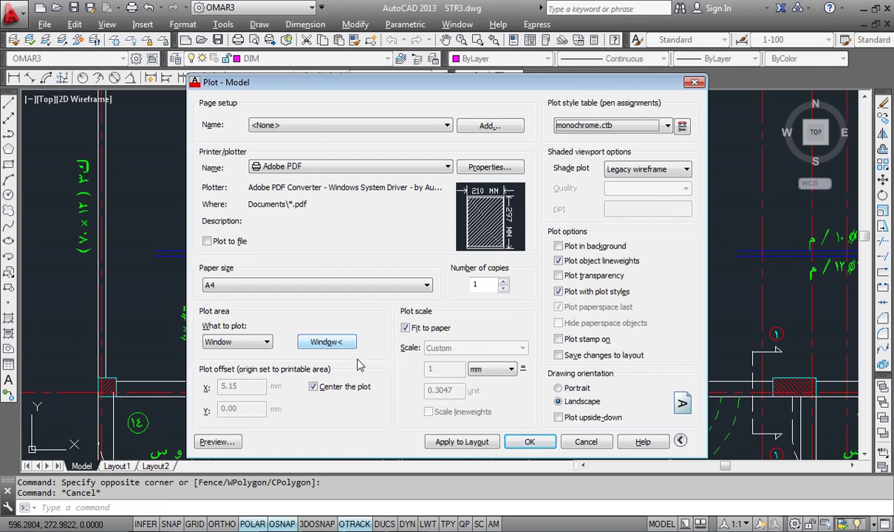
# Define the plot window around one slab reinforcement plan and its axis bubbles, leaving out the title block
pyautogui.click(327, 342)
pyautogui.scroll(-5, 501, 281)
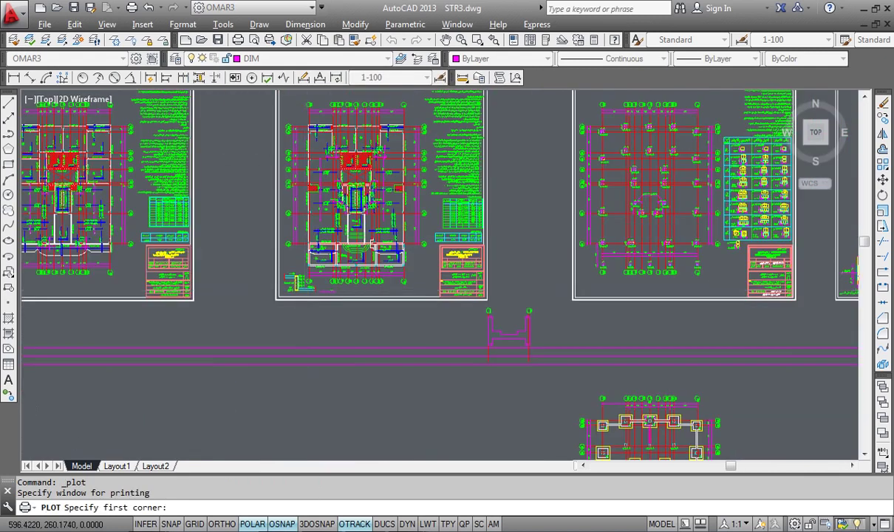
pyautogui.scroll(5, 255, 295)
pyautogui.scroll(-5, 246, 249)
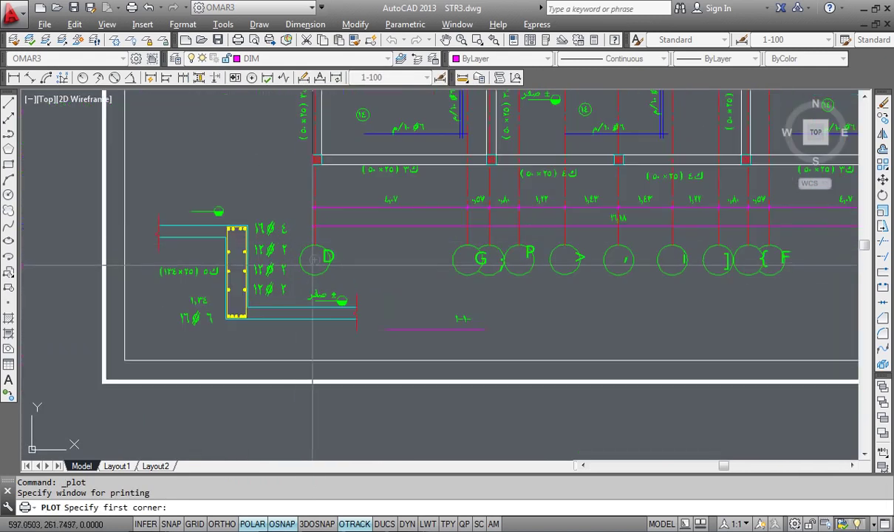
pyautogui.click(249, 347)
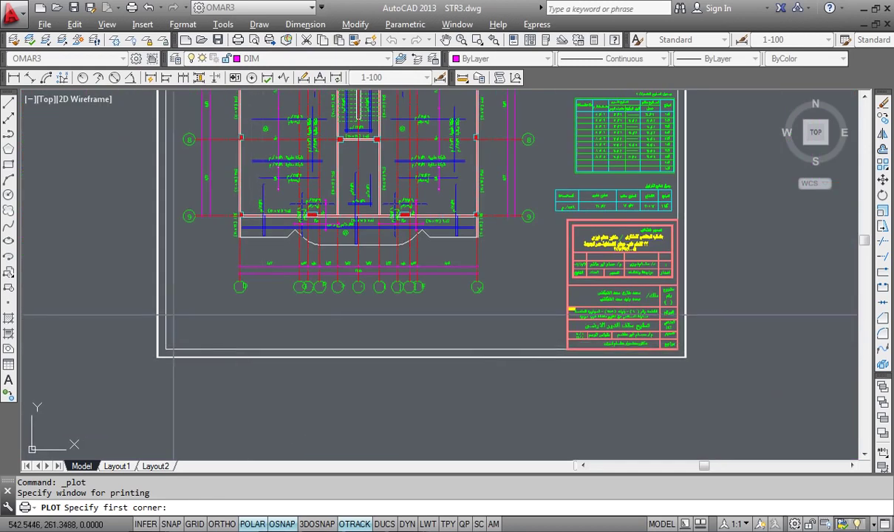
pyautogui.scroll(-5, 255, 341)
pyautogui.scroll(6, 329, 147)
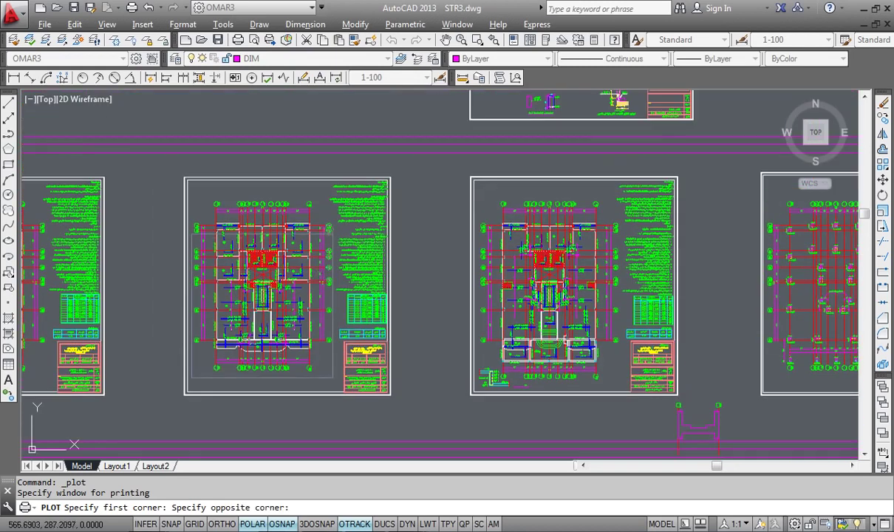
pyautogui.click(283, 230)
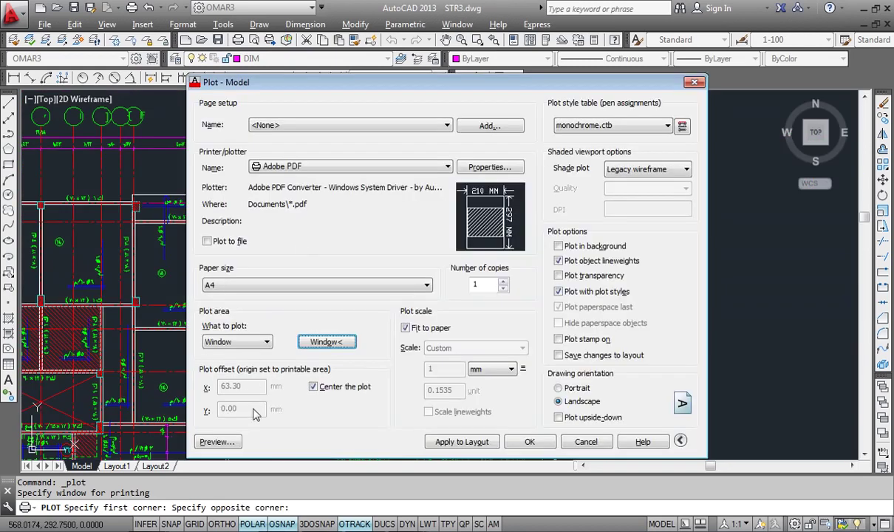
# Set the drawing orientation to Portrait and inspect the line thicknesses in the plot preview
pyautogui.click(558, 388)
pyautogui.click(215, 444)
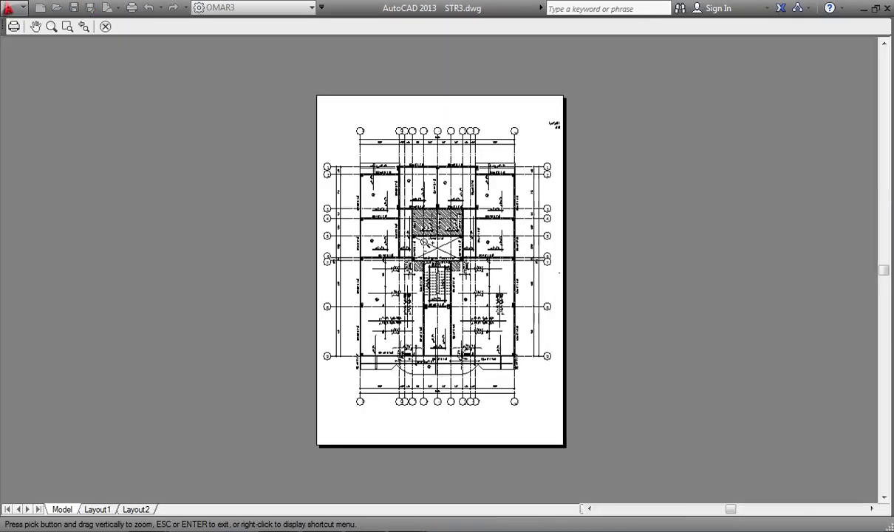
pyautogui.scroll(6, 423, 242)
pyautogui.moveTo(413, 111); pyautogui.dragTo(350, 271, button='middle')
pyautogui.scroll(4, 362, 185)
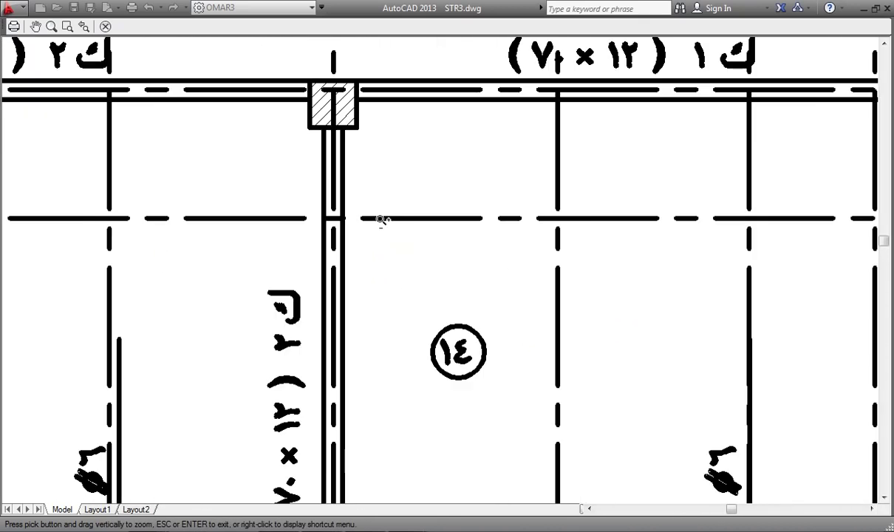
pyautogui.scroll(-2, 395, 174)
pyautogui.scroll(-8, 409, 212)
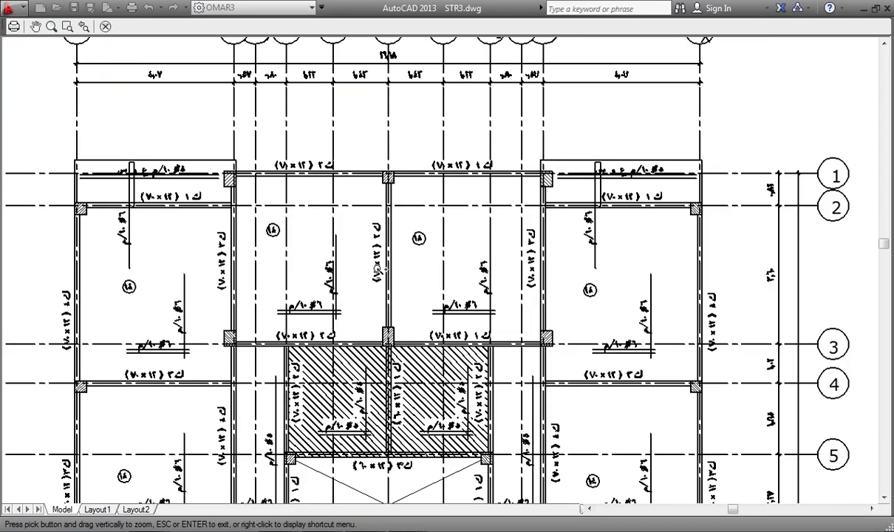
pyautogui.scroll(8, 421, 174)
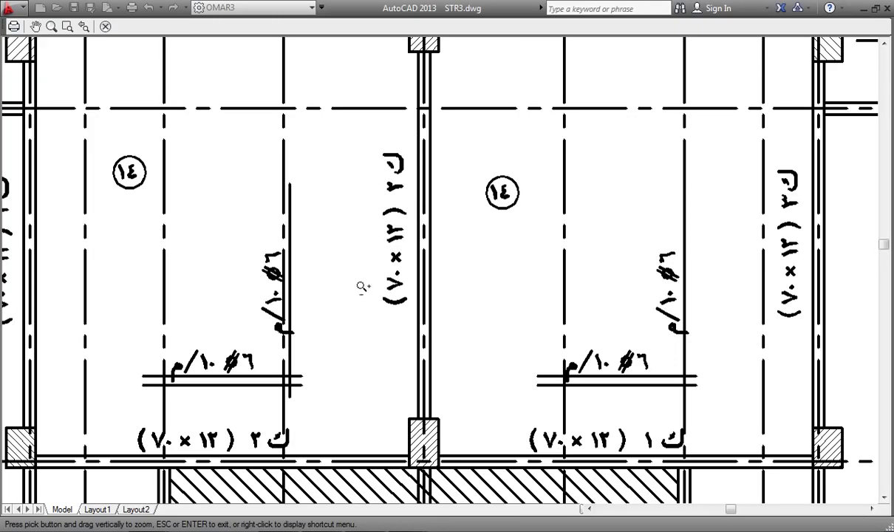
# Inspect the beam, column and text thicknesses around the crossed opening in the monochrome preview, and return to the plot settings
pyautogui.scroll(-5, 323, 230)
pyautogui.scroll(6, 452, 310)
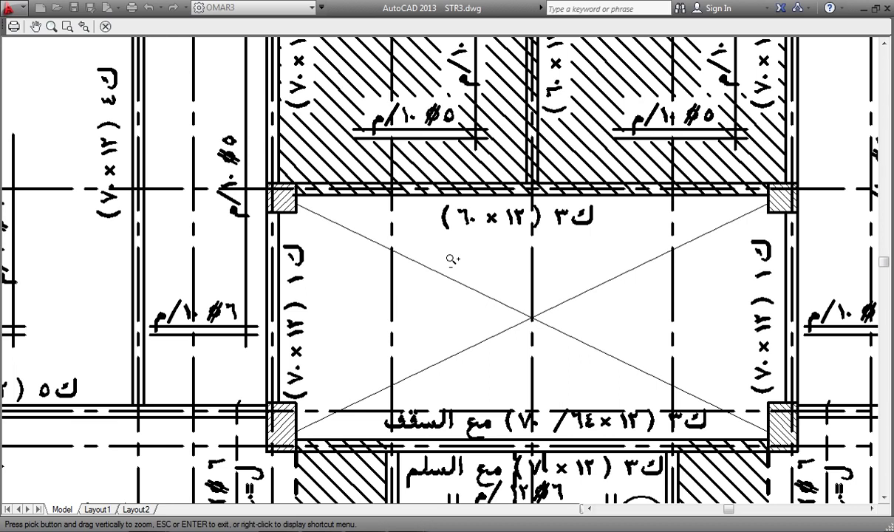
pyautogui.rightClick(433, 223)
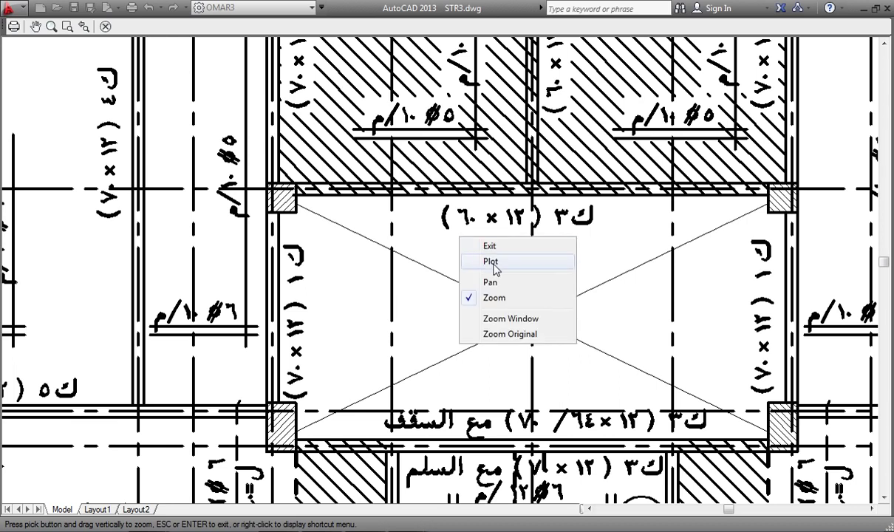
pyautogui.click(470, 246)
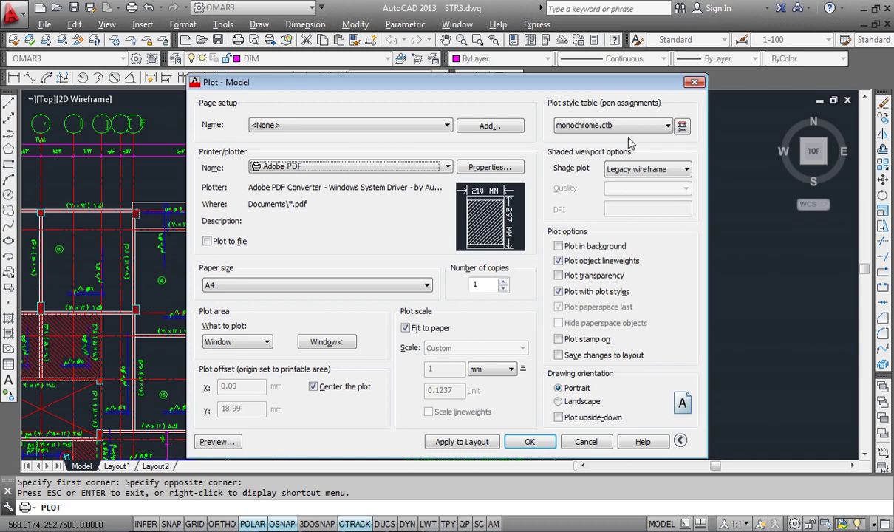
# Choose a different plot style table in place of monochrome.ctb and preview the plot with its pen assignments
pyautogui.click(620, 126)
pyautogui.click(613, 230)
pyautogui.click(453, 304)
pyautogui.click(234, 442)
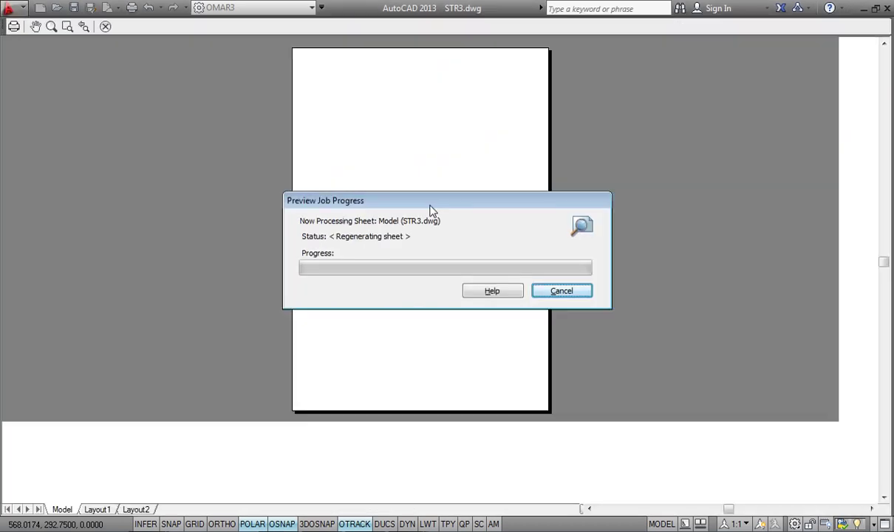
# Inspect the line thicknesses of columns, beams, hatching, axes and reinforcement in the preview, and leave the plot
pyautogui.scroll(5, 442, 181)
pyautogui.moveTo(441, 181); pyautogui.dragTo(416, 230, button='middle')
pyautogui.scroll(-3, 416, 230)
pyautogui.scroll(1, 411, 262)
pyautogui.moveTo(412, 262); pyautogui.dragTo(415, 174, button='middle')
pyautogui.scroll(2, 433, 311)
pyautogui.moveTo(434, 337); pyautogui.dragTo(434, 296, button='middle')
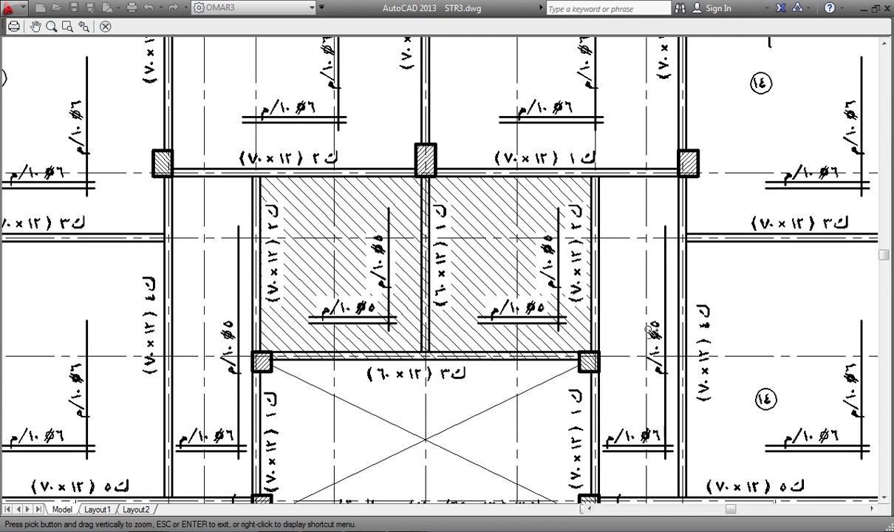
pyautogui.moveTo(681, 237); pyautogui.dragTo(293, 319, button='middle')
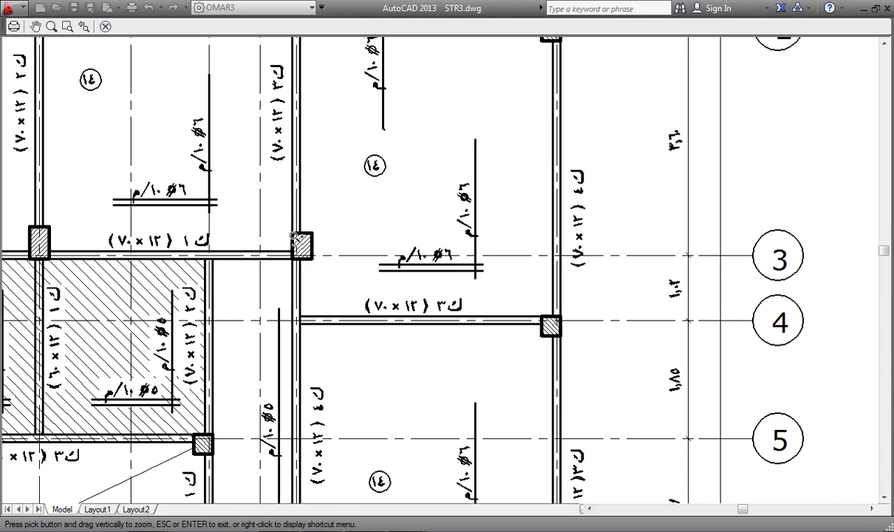
pyautogui.scroll(2, 297, 243)
pyautogui.scroll(4, 297, 257)
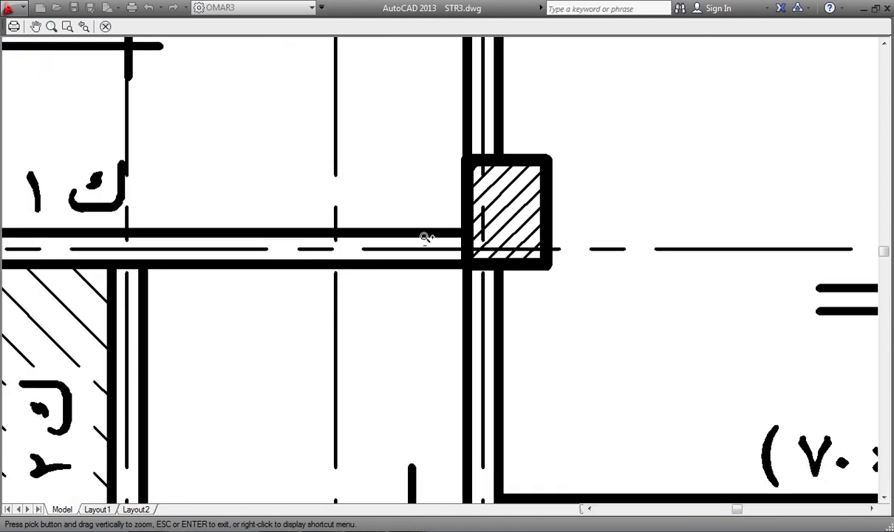
pyautogui.scroll(-2, 448, 251)
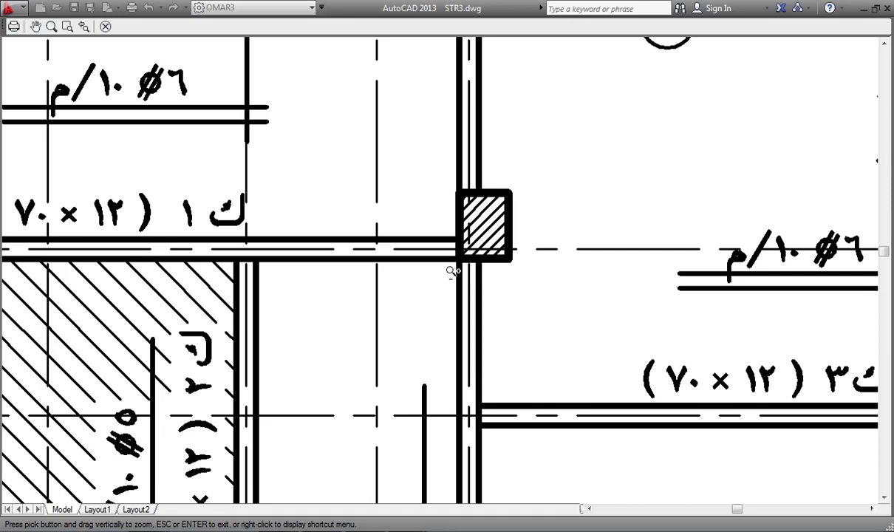
pyautogui.scroll(-5, 453, 271)
pyautogui.scroll(1, 385, 244)
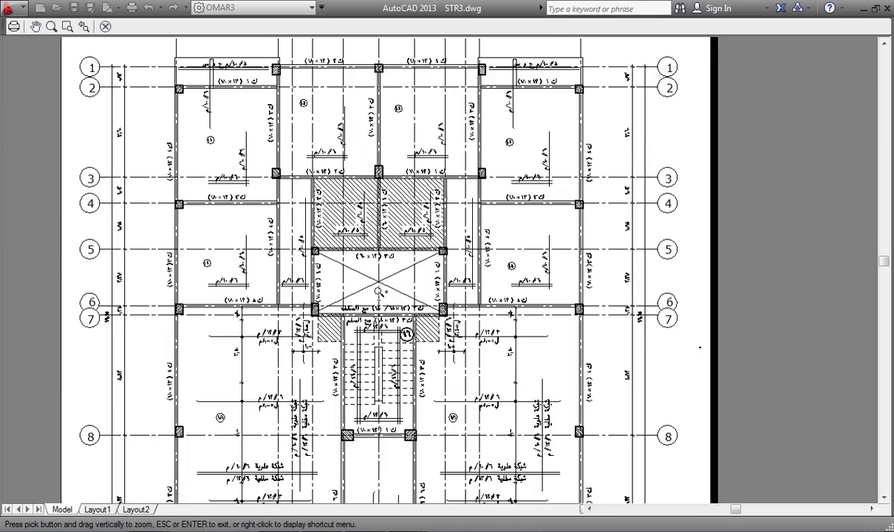
pyautogui.moveTo(365, 342); pyautogui.dragTo(347, 250, button='middle')
pyautogui.scroll(4, 336, 247)
pyautogui.moveTo(402, 223); pyautogui.dragTo(397, 374, button='middle')
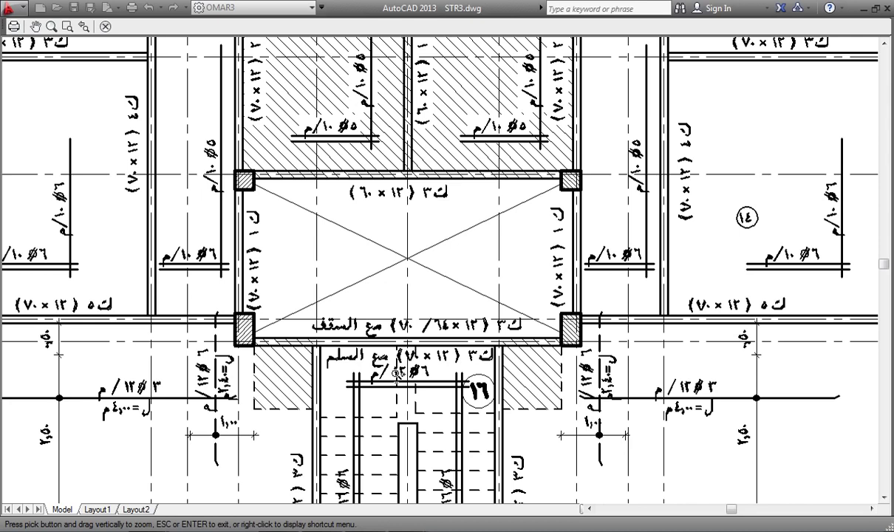
pyautogui.press('Escape')
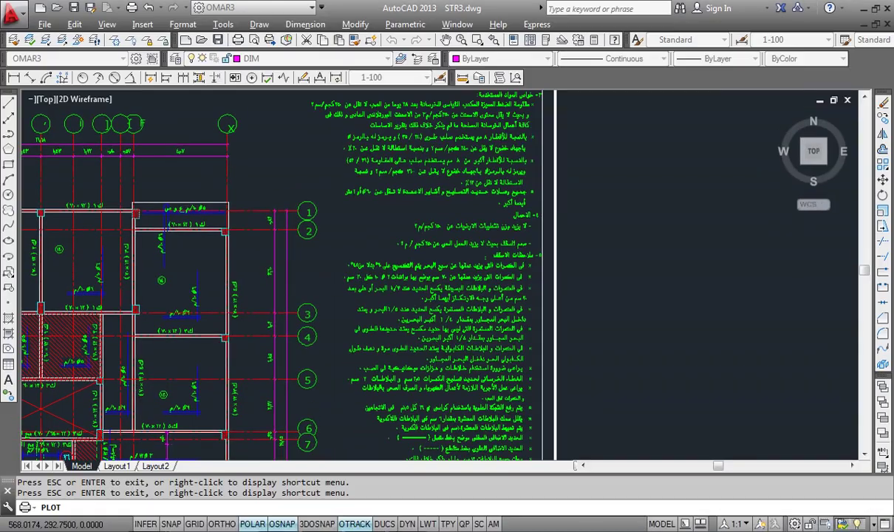
# Examine the architectural plan sheet's vertical and horizontal axis lines and its location relative to the structural plans
pyautogui.click(324, 264)
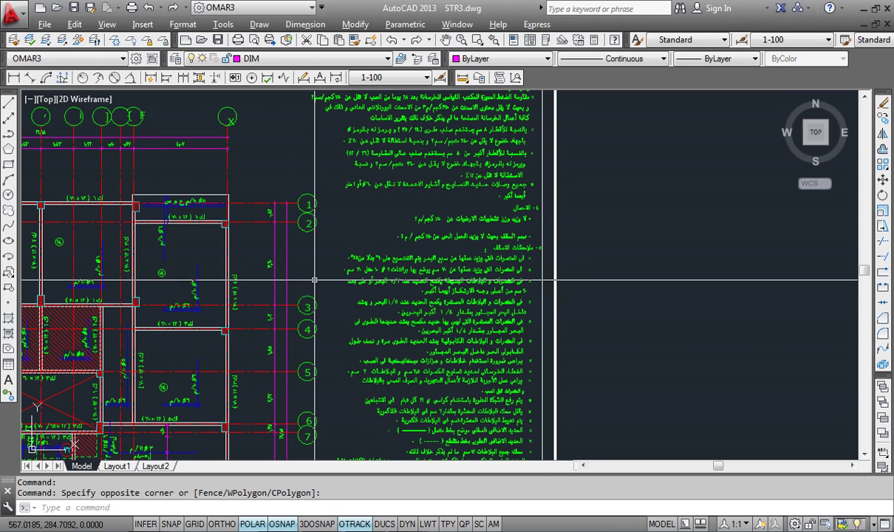
pyautogui.scroll(-8, 317, 277)
pyautogui.scroll(-3, 319, 216)
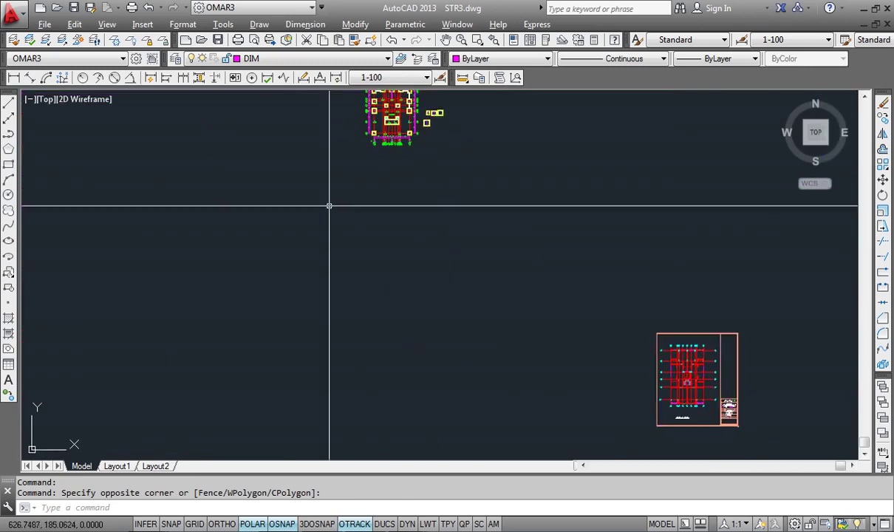
pyautogui.scroll(4, 682, 360)
pyautogui.moveTo(681, 360); pyautogui.dragTo(472, 309, button='middle')
pyautogui.scroll(5, 473, 309)
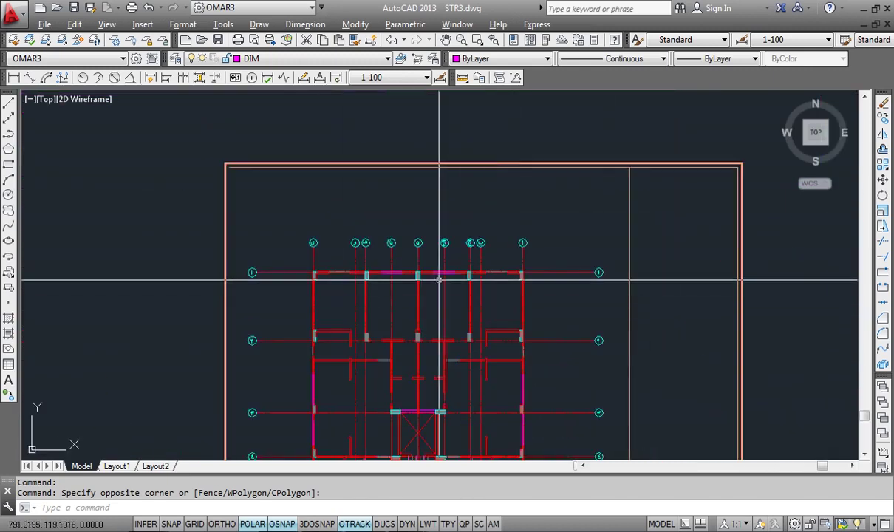
pyautogui.click(571, 243)
pyautogui.click(200, 255)
pyautogui.moveTo(204, 320); pyautogui.dragTo(246, 241, button='middle')
pyautogui.click(245, 242)
pyautogui.scroll(-1, 218, 177)
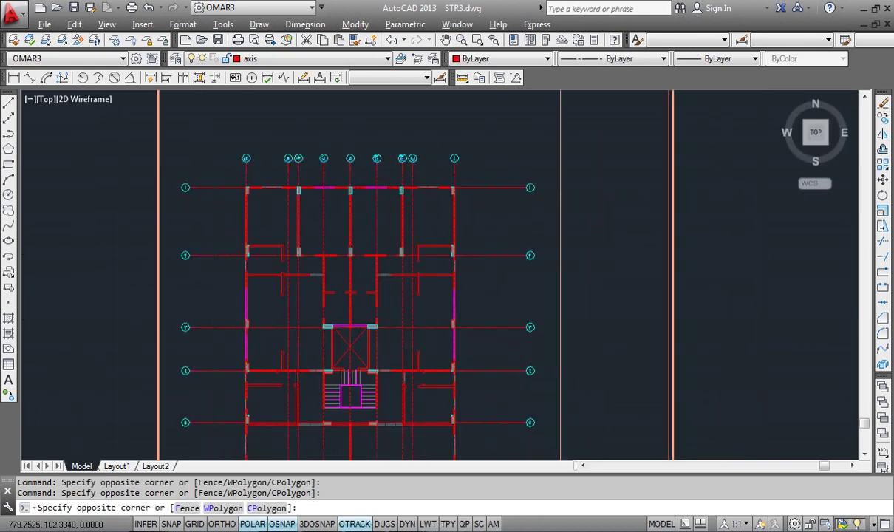
pyautogui.click(310, 295)
pyautogui.scroll(-2, 391, 296)
pyautogui.moveTo(391, 295); pyautogui.dragTo(506, 337, button='middle')
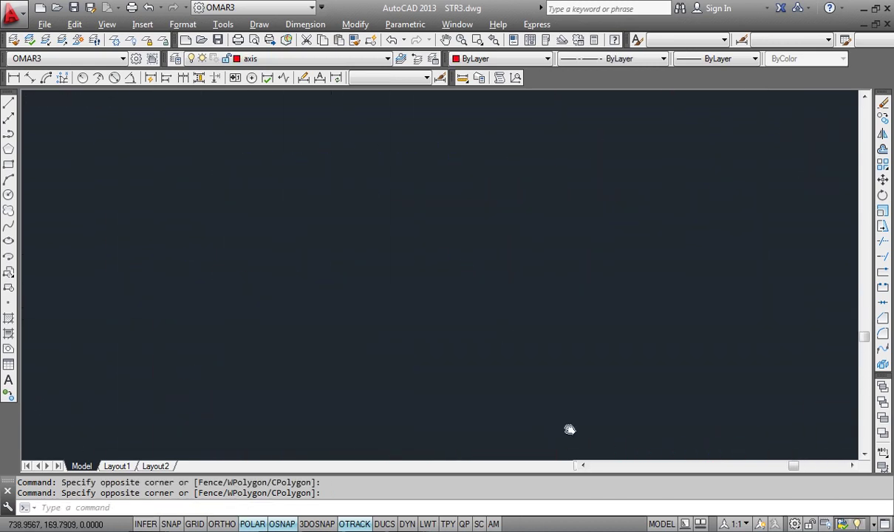
pyautogui.scroll(-2, 506, 336)
pyautogui.moveTo(156, 189); pyautogui.dragTo(279, 275, button='middle')
pyautogui.scroll(1, 279, 275)
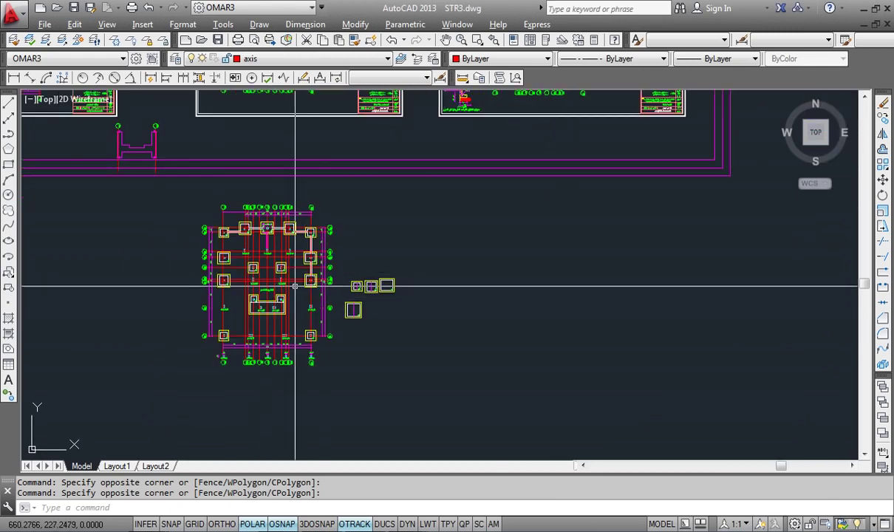
pyautogui.press('Escape')
# Move the complete architectural plan sheet closer to the row of framed structural sheets
pyautogui.scroll(-3, 425, 413)
pyautogui.moveTo(425, 412); pyautogui.dragTo(401, 386, button='middle')
pyautogui.click(391, 366)
pyautogui.click(482, 273)
pyautogui.write('m')
pyautogui.press('Return')
pyautogui.click(473, 332)
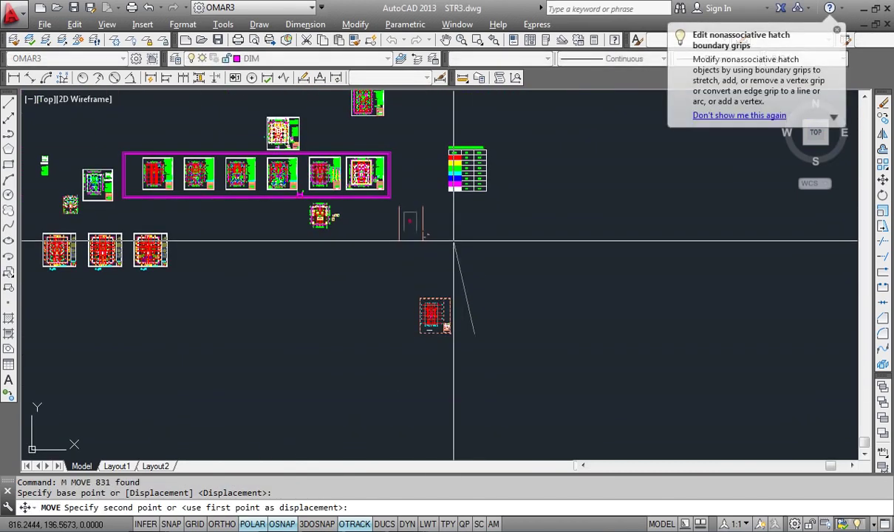
pyautogui.click(453, 240)
# Match the properties of an axis line in the foundation plan onto the architectural plan's vertical axes
pyautogui.scroll(4, 360, 181)
pyautogui.scroll(6, 472, 263)
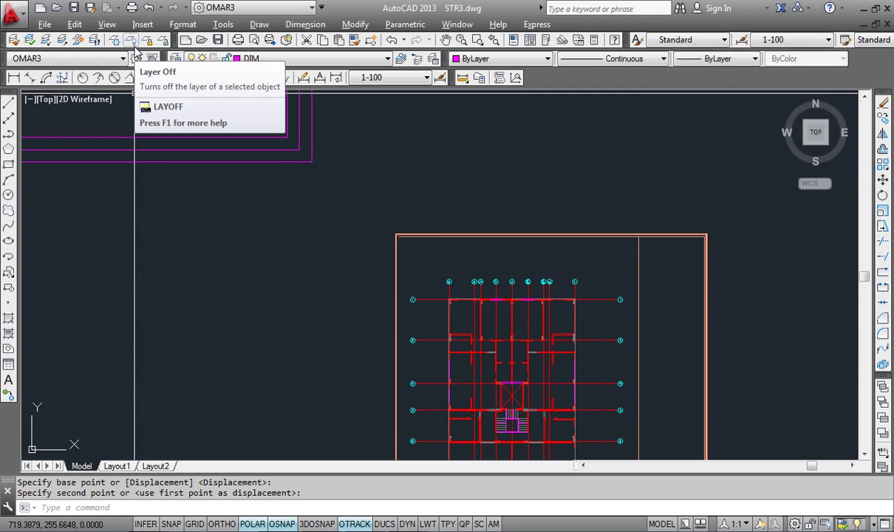
pyautogui.write('ma')
pyautogui.press('Return')
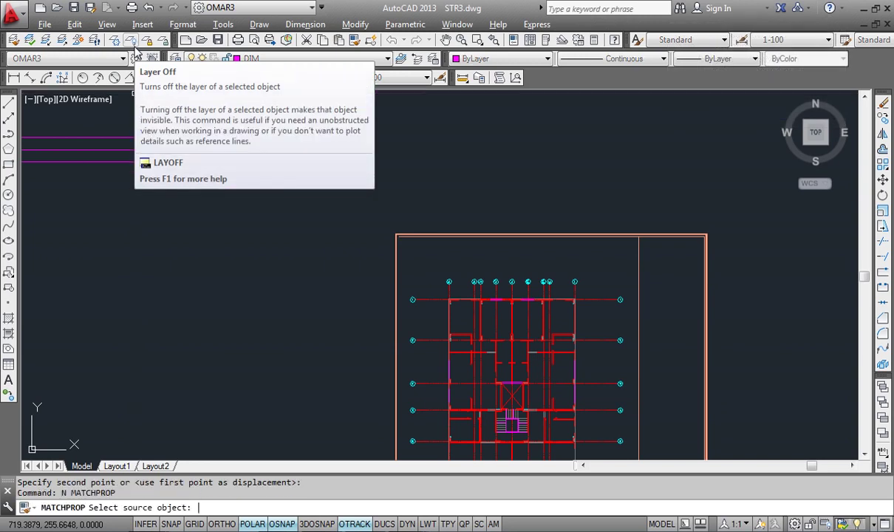
pyautogui.scroll(-6, 282, 166)
pyautogui.scroll(10, 189, 135)
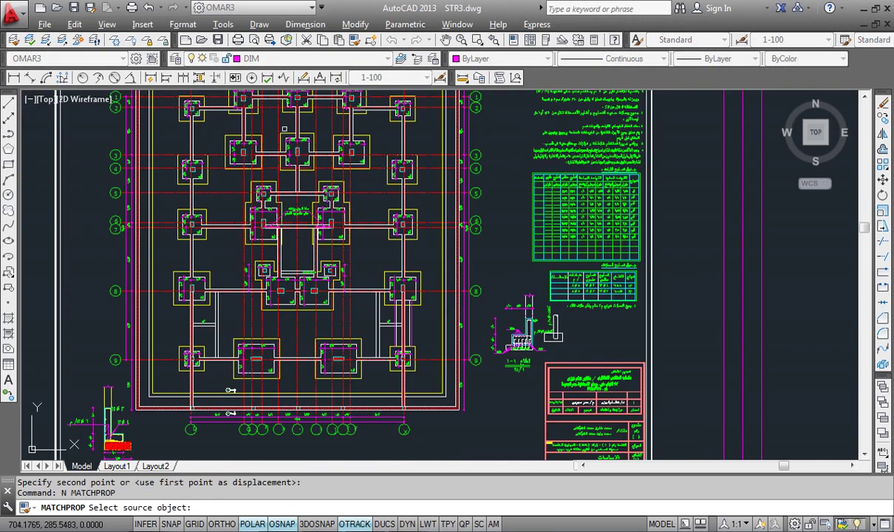
pyautogui.click(353, 116)
pyautogui.scroll(-5, 343, 122)
pyautogui.scroll(6, 545, 235)
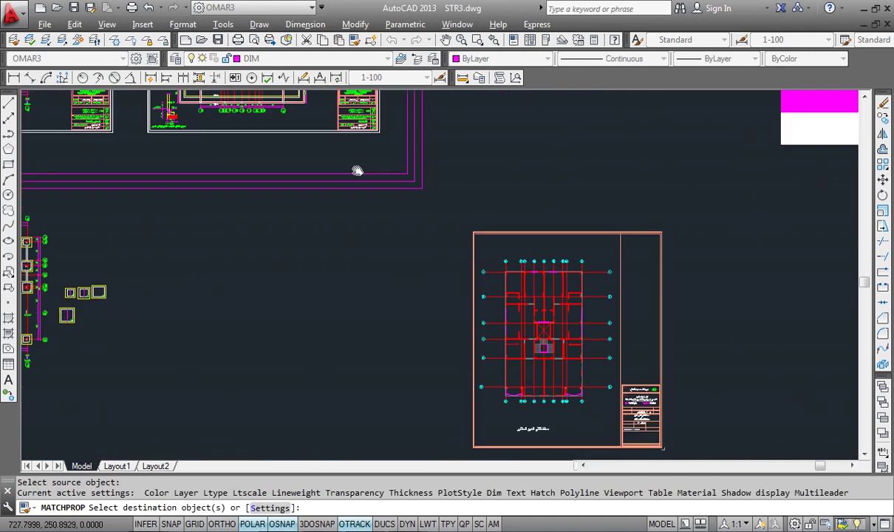
pyautogui.scroll(4, 545, 235)
pyautogui.click(635, 270)
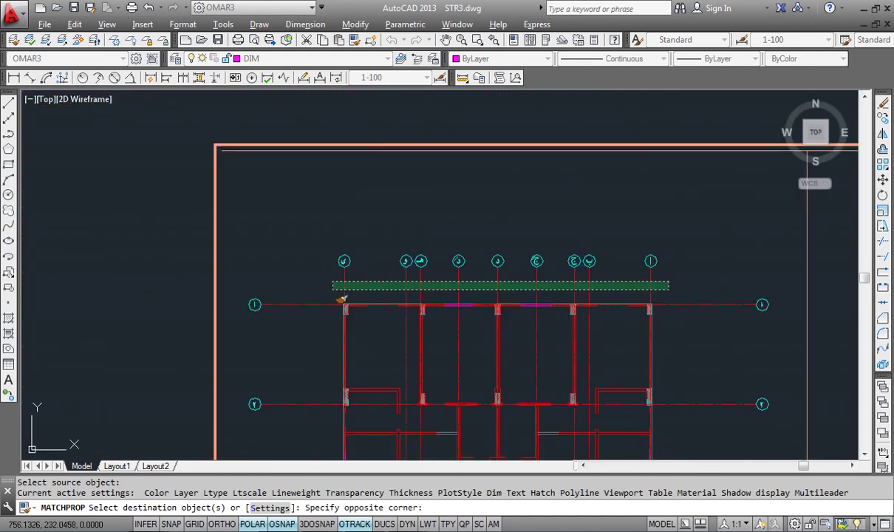
pyautogui.click(321, 283)
# Apply the same matched axis properties to the architectural plan's horizontal axes and finish Match Properties
pyautogui.scroll(-3, 316, 244)
pyautogui.click(300, 230)
pyautogui.click(289, 381)
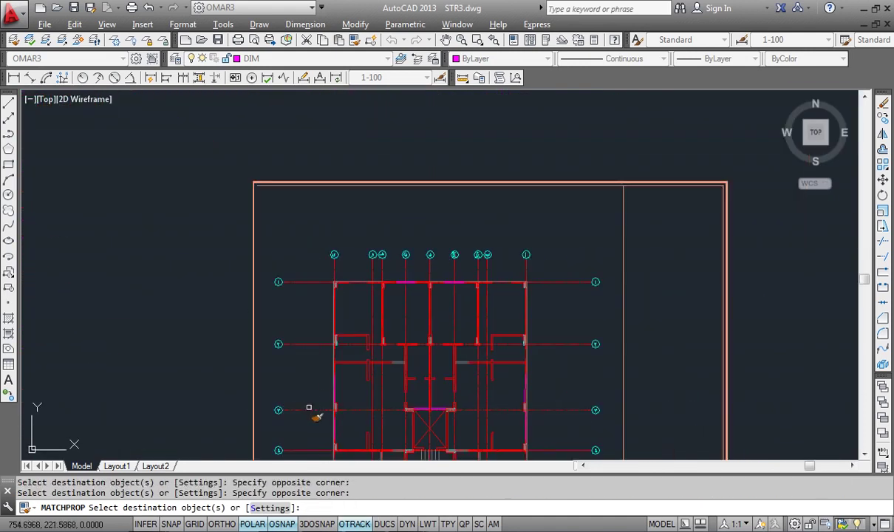
pyautogui.scroll(4, 314, 218)
pyautogui.click(298, 197)
pyautogui.click(293, 371)
pyautogui.press('Escape')
# Examine the axis lines and red wall lines throughout the architectural plan
pyautogui.scroll(-2, 422, 273)
pyautogui.scroll(5, 422, 272)
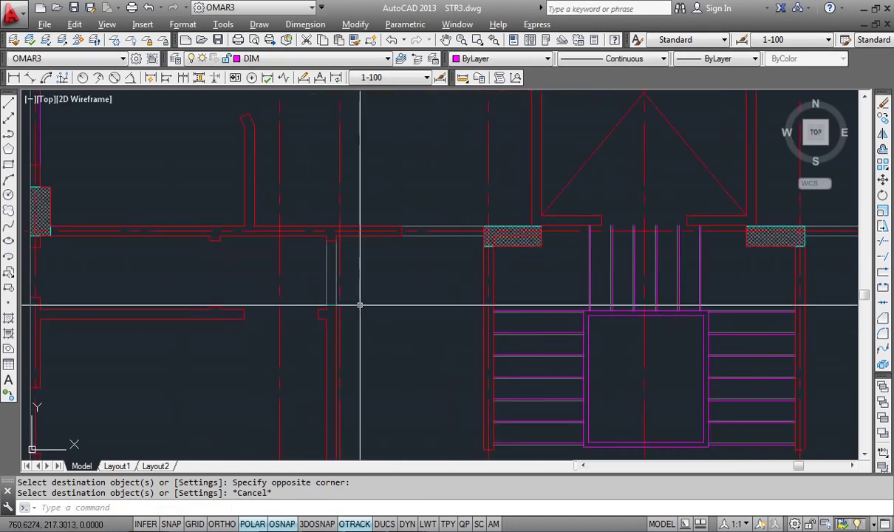
pyautogui.scroll(-2, 301, 309)
pyautogui.scroll(-2, 316, 249)
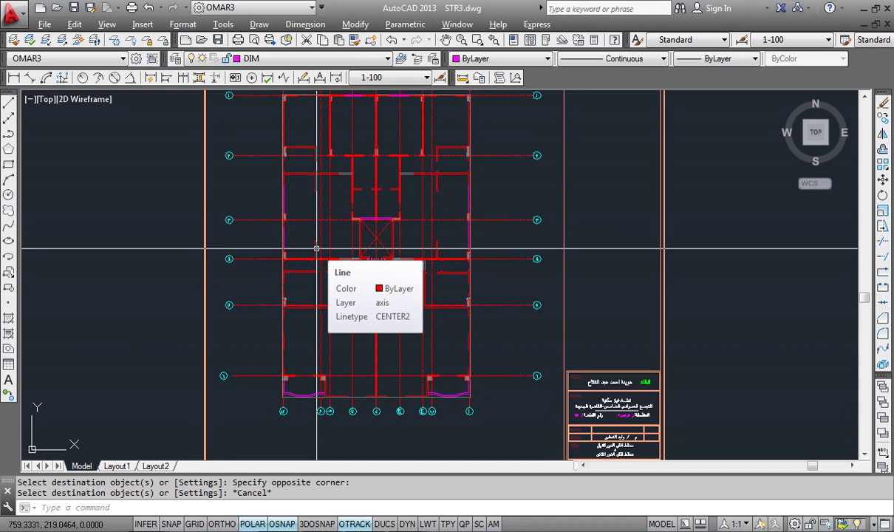
pyautogui.moveTo(405, 127); pyautogui.dragTo(358, 222, button='middle')
pyautogui.scroll(10, 357, 222)
pyautogui.scroll(-6, 317, 259)
pyautogui.moveTo(320, 277); pyautogui.dragTo(382, 220, button='middle')
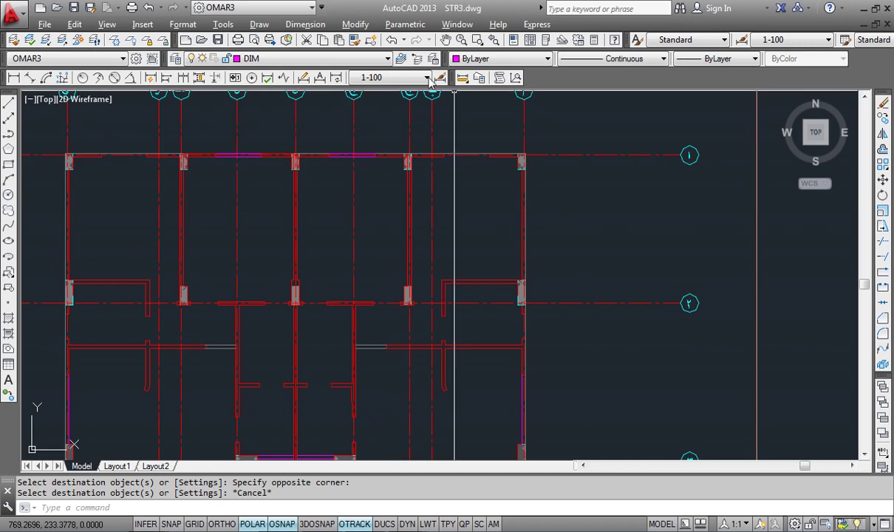
# Isolate the layers of an architectural wall line and a white beam line in the structural slab plan
pyautogui.click(47, 40)
pyautogui.scroll(5, 174, 159)
pyautogui.click(167, 147)
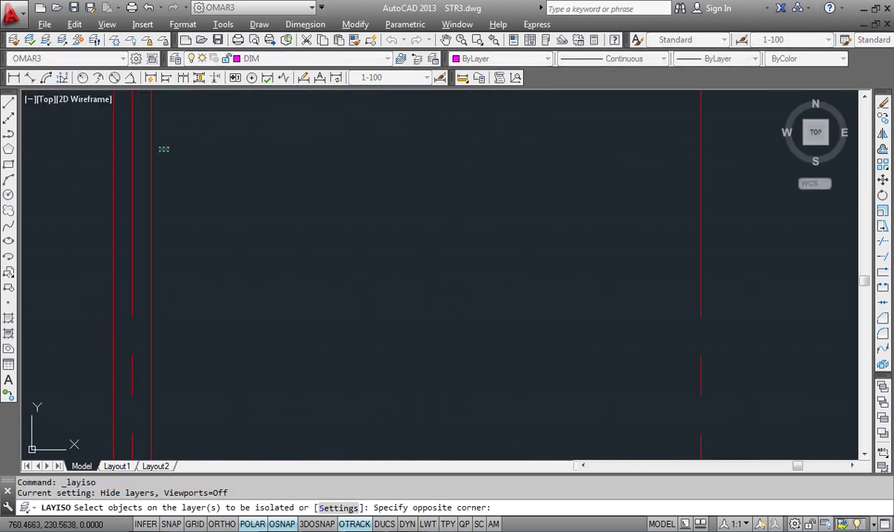
pyautogui.click(136, 152)
pyautogui.scroll(-6, 136, 152)
pyautogui.moveTo(167, 170); pyautogui.dragTo(299, 240, button='middle')
pyautogui.scroll(8, 299, 240)
pyautogui.scroll(5, 309, 351)
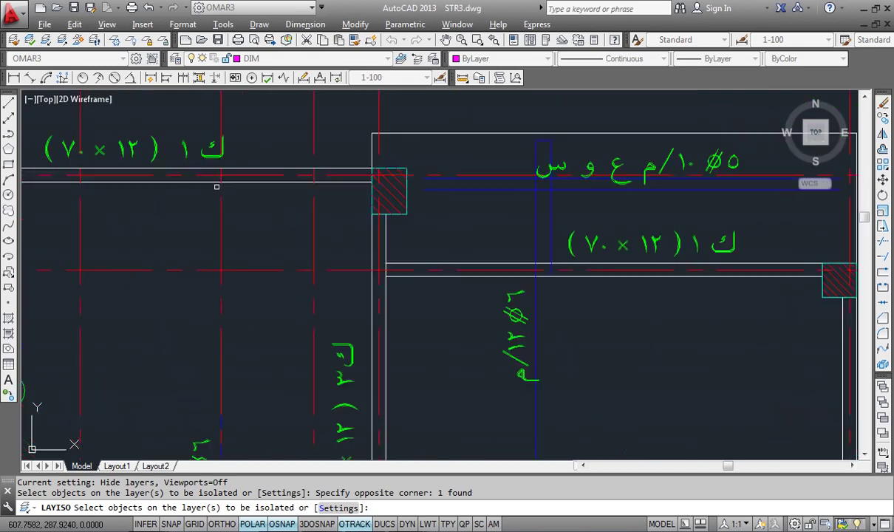
pyautogui.click(296, 174)
pyautogui.click(288, 192)
pyautogui.press('Return')
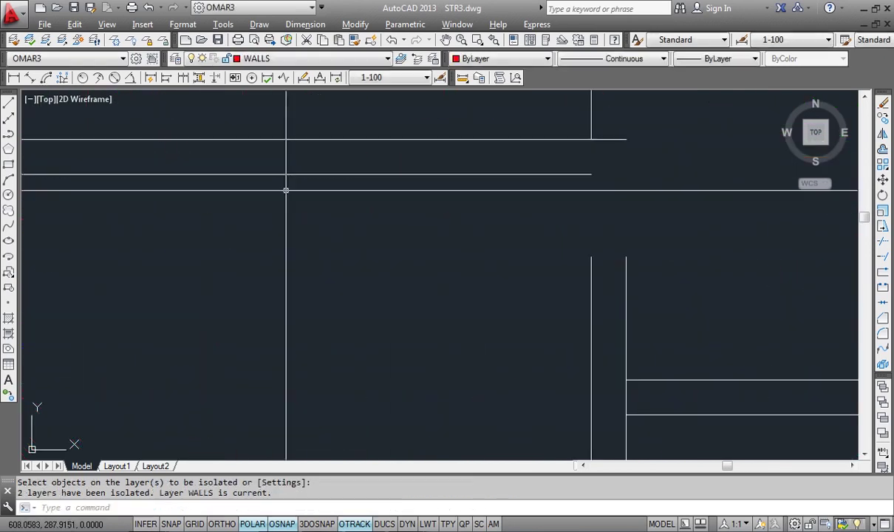
# Match the properties of the structural plan's white beam line onto all walls of the architectural plan
pyautogui.scroll(-3, 280, 265)
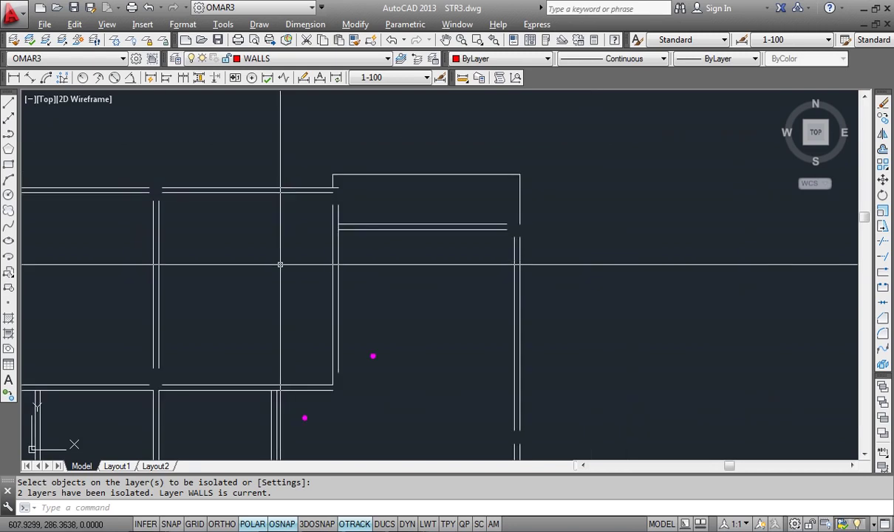
pyautogui.write('N')
pyautogui.press('Return')
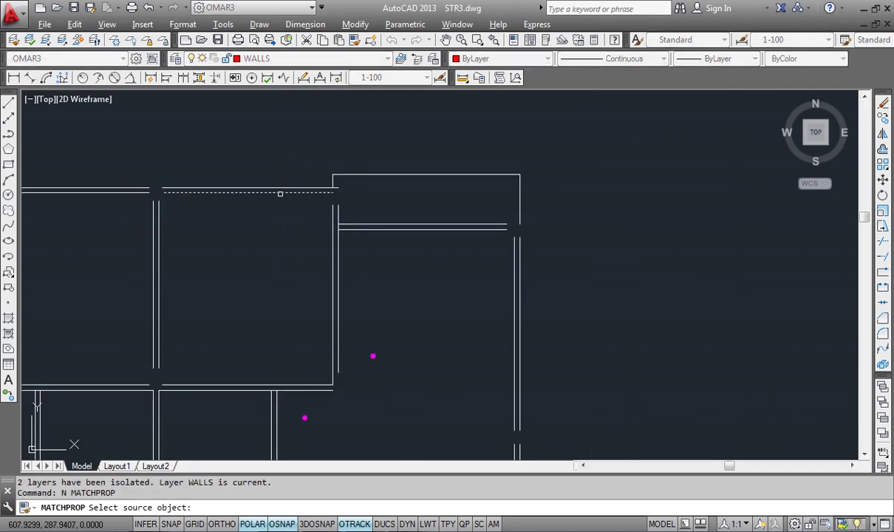
pyautogui.click(280, 193)
pyautogui.scroll(-8, 288, 203)
pyautogui.scroll(5, 447, 300)
pyautogui.moveTo(476, 130); pyautogui.dragTo(319, 362)
pyautogui.press('Escape')
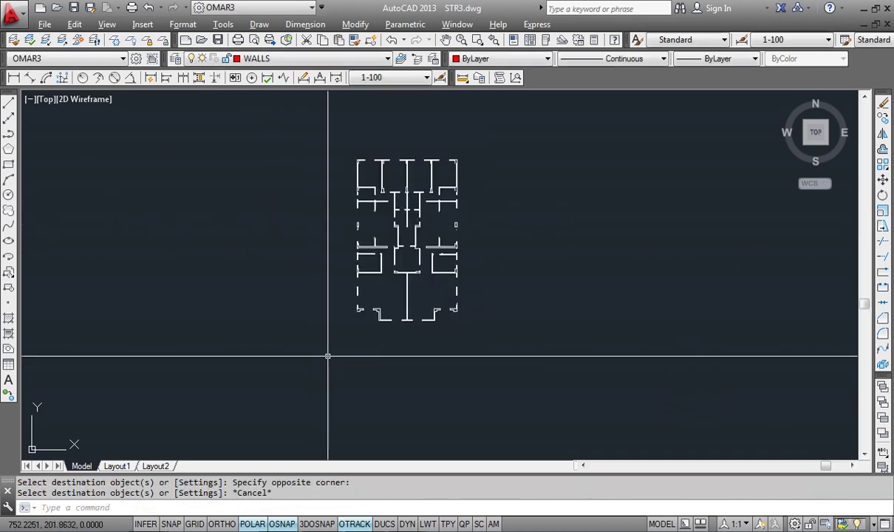
# Restore the previous layer state to bring back the hidden layers around the architectural plan
pyautogui.click(416, 58)
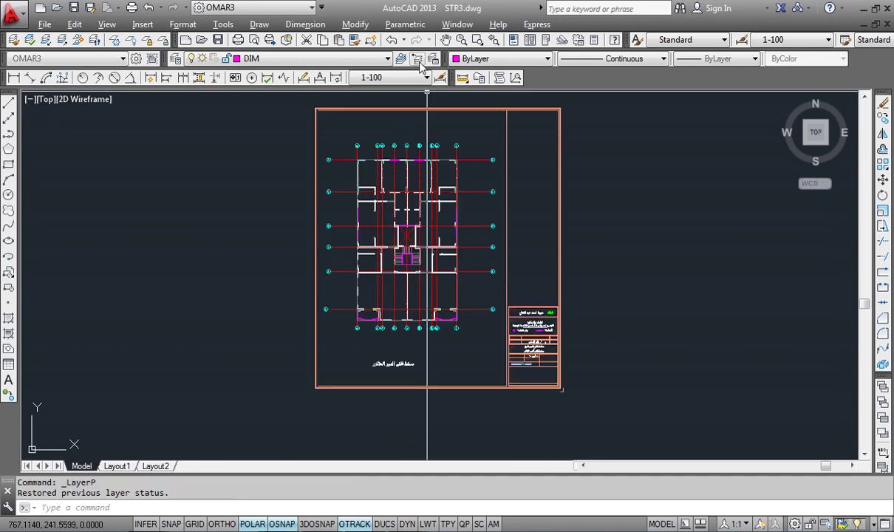
pyautogui.scroll(5, 435, 179)
pyautogui.moveTo(390, 300); pyautogui.dragTo(370, 362, button='middle')
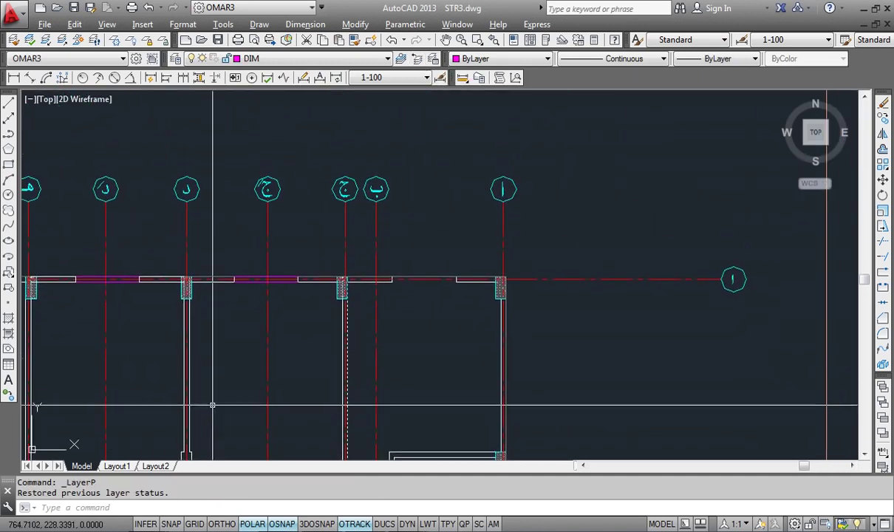
# Erase the dashed outline running along the outer walls of the architectural plan
pyautogui.scroll(4, 414, 307)
pyautogui.click(454, 224)
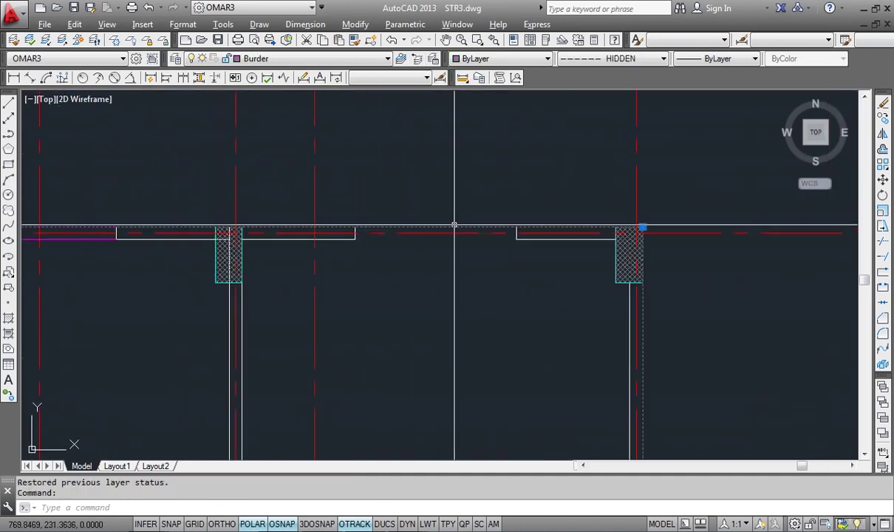
pyautogui.press('Delete')
pyautogui.scroll(-5, 389, 289)
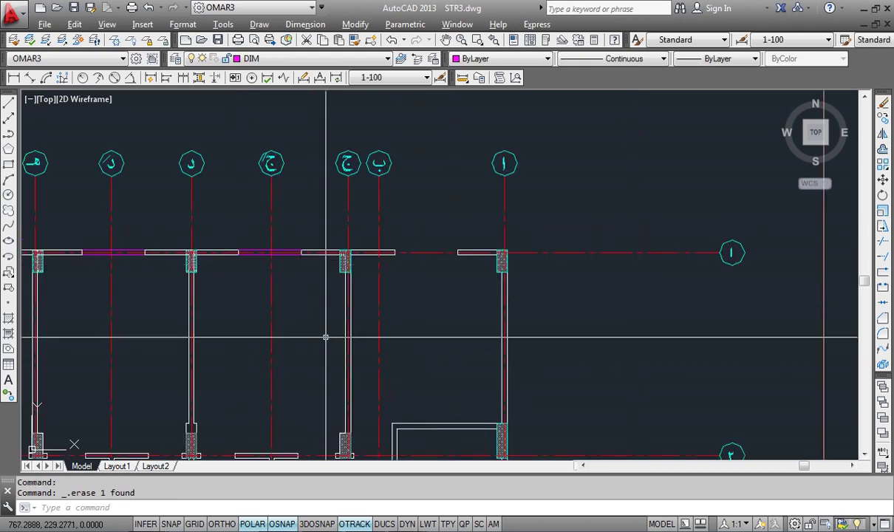
# Compare the column hatches in the architectural plan with the red column hatch in the structural plan
pyautogui.scroll(8, 218, 177)
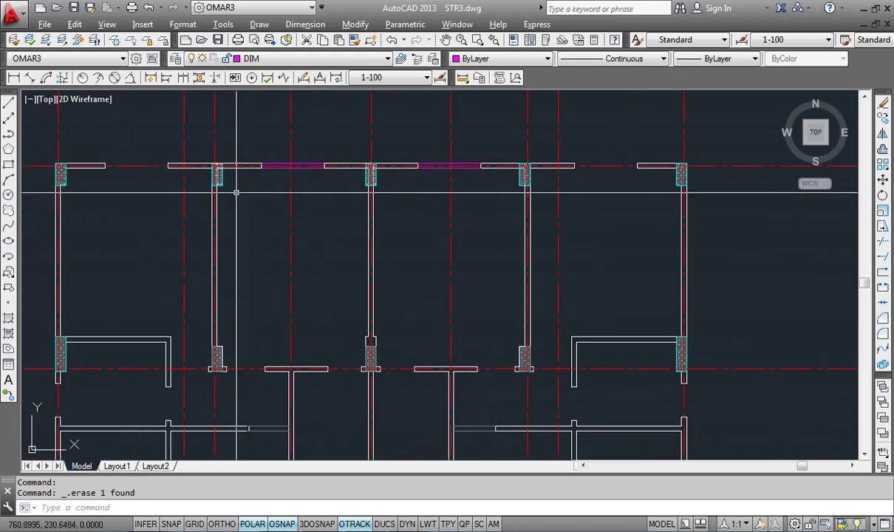
pyautogui.click(237, 184)
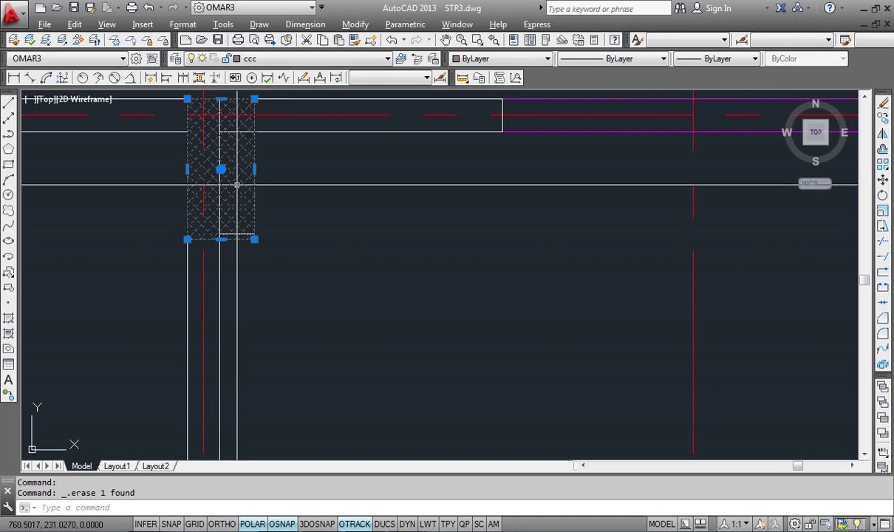
pyautogui.scroll(4, 236, 184)
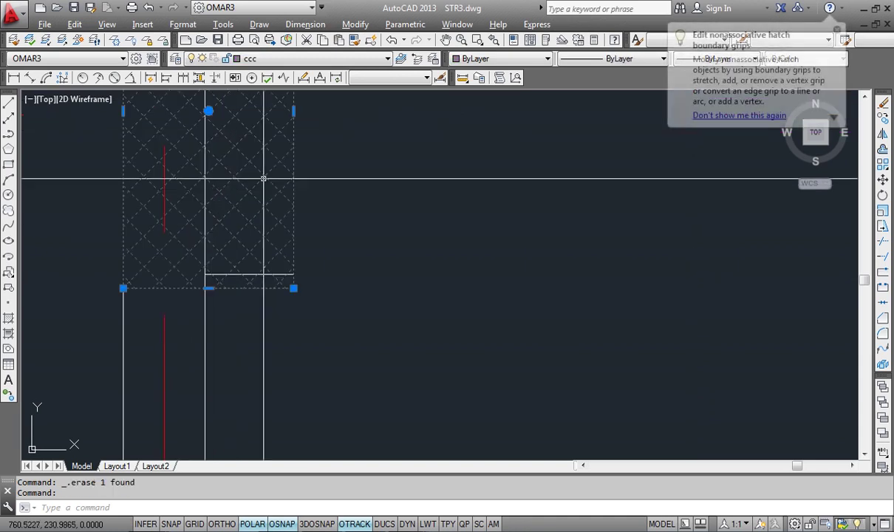
pyautogui.press('Escape')
pyautogui.press('Escape')
pyautogui.moveTo(237, 194); pyautogui.dragTo(367, 291, button='middle')
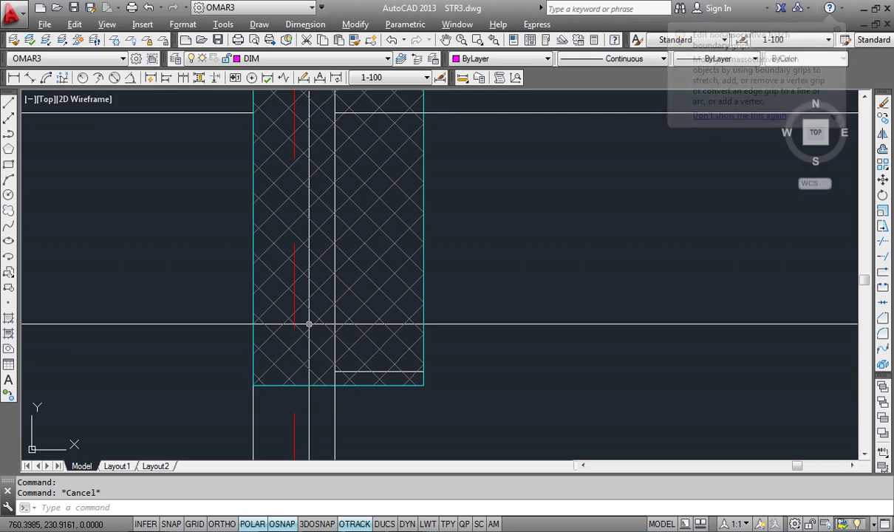
pyautogui.scroll(-6, 309, 323)
pyautogui.scroll(-5, 203, 263)
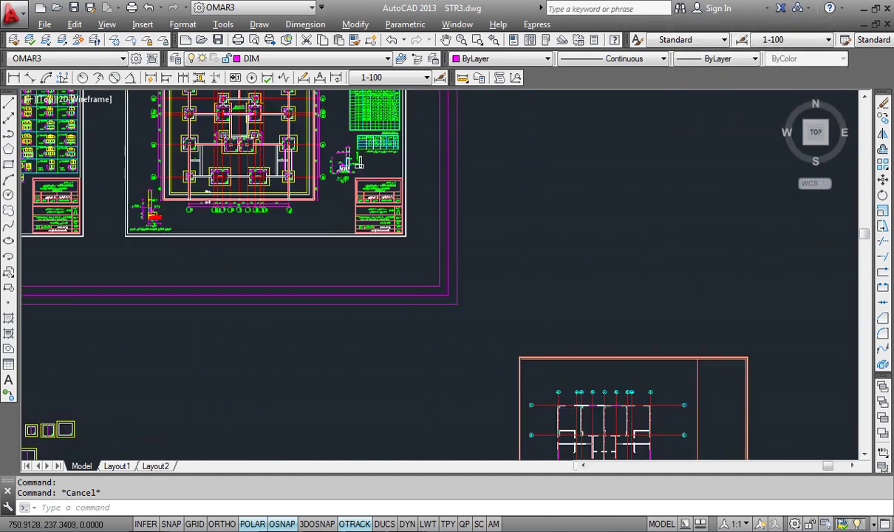
pyautogui.scroll(10, 335, 189)
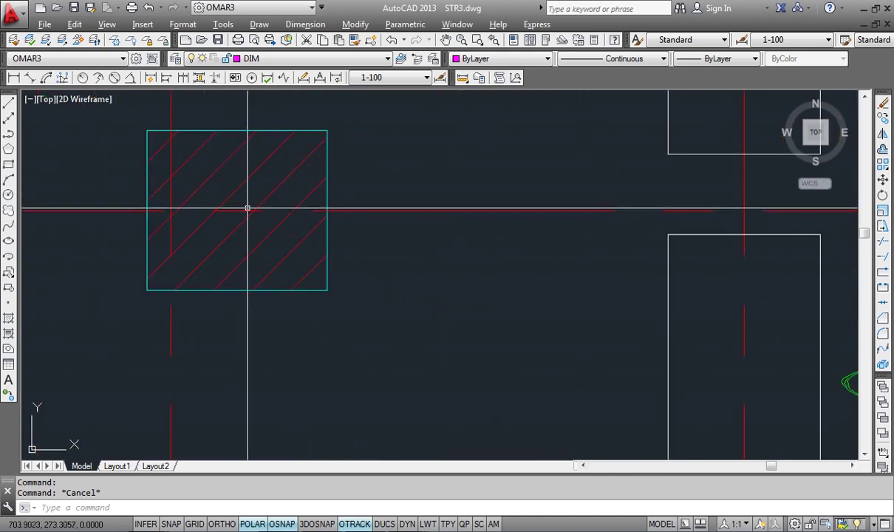
pyautogui.moveTo(175, 233)
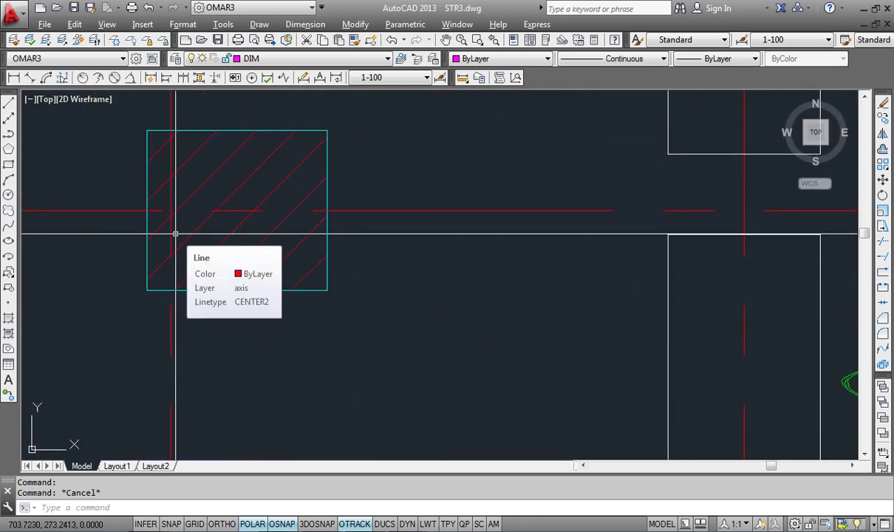
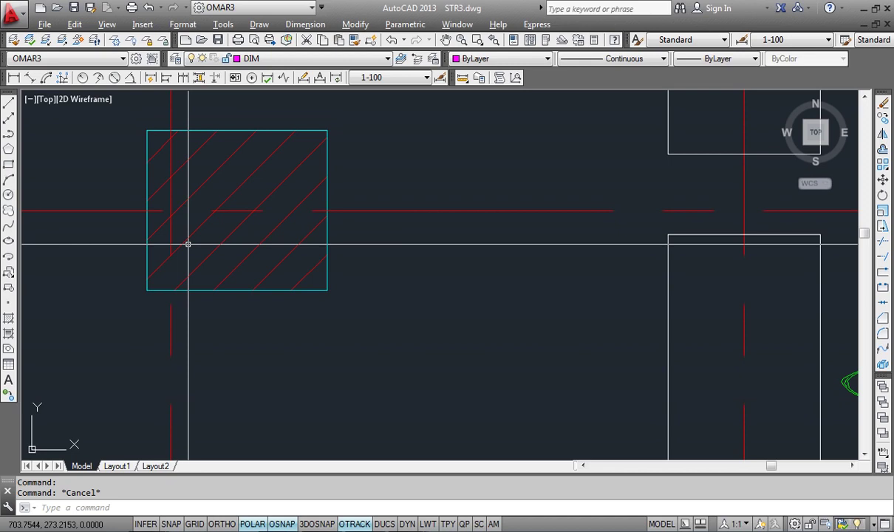
pyautogui.scroll(-10, 138, 311)
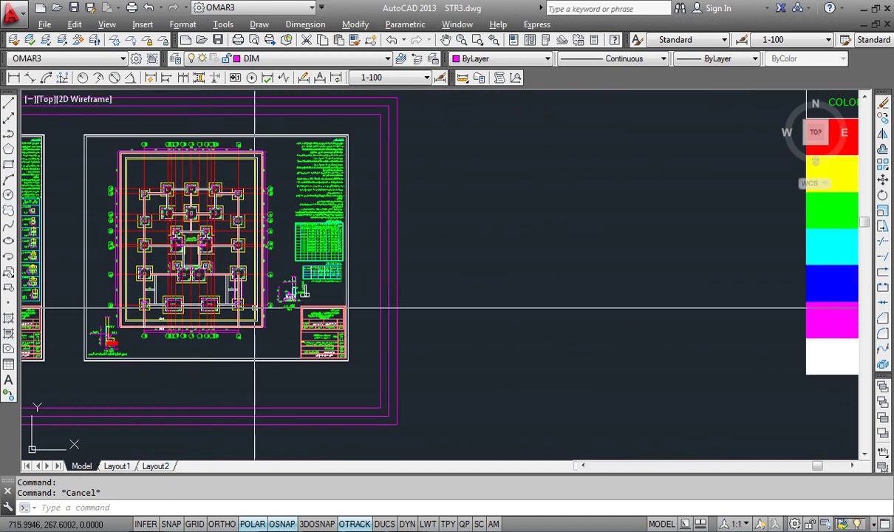
# Isolate the layer of the architectural plan's column hatches
pyautogui.scroll(10, 301, 293)
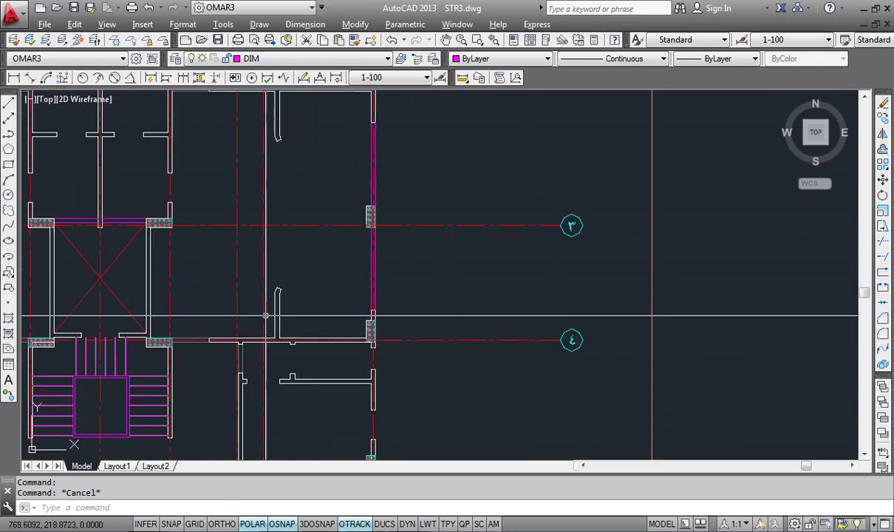
pyautogui.click(300, 238)
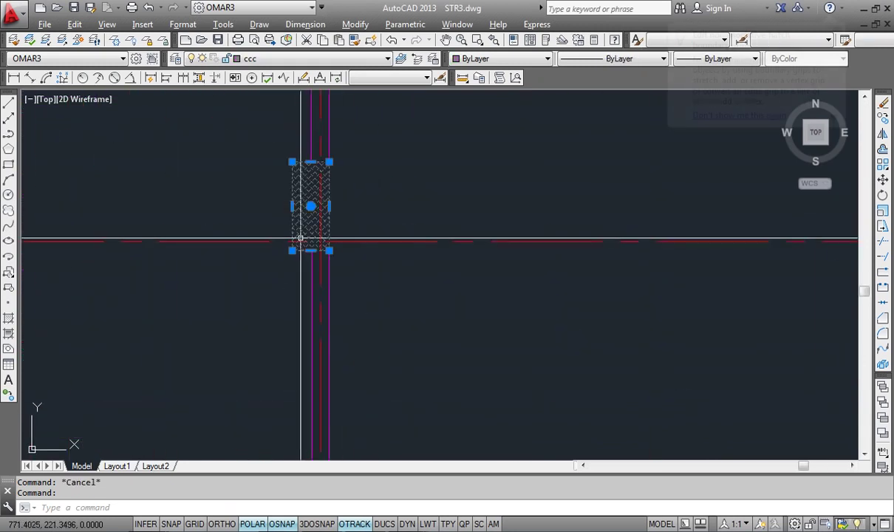
pyautogui.press('Escape')
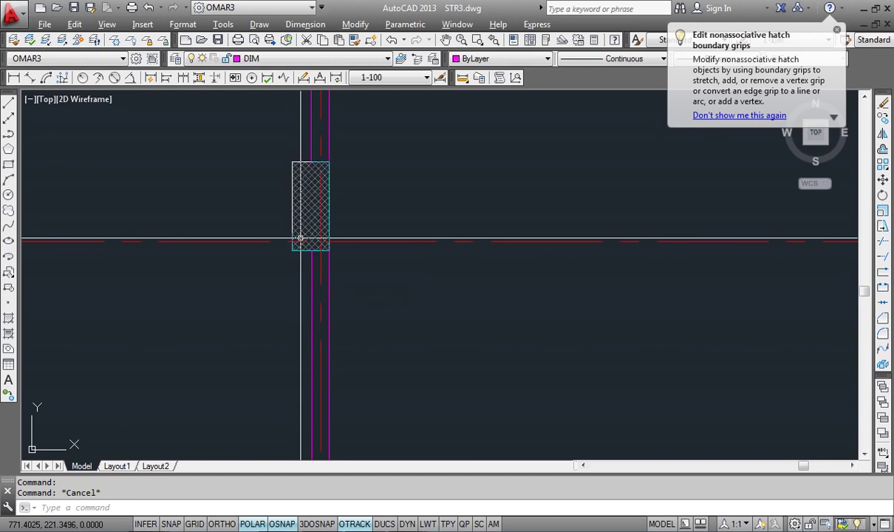
pyautogui.click(47, 40)
pyautogui.scroll(5, 307, 179)
pyautogui.click(303, 178)
pyautogui.click(288, 164)
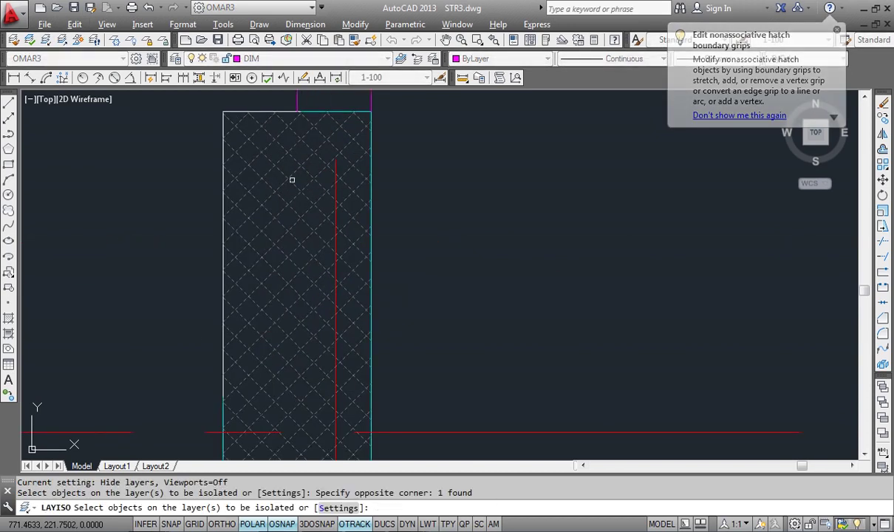
pyautogui.press('Return')
# Erase all column hatches of the architectural plan and restore the previous layer state
pyautogui.scroll(-10, 293, 179)
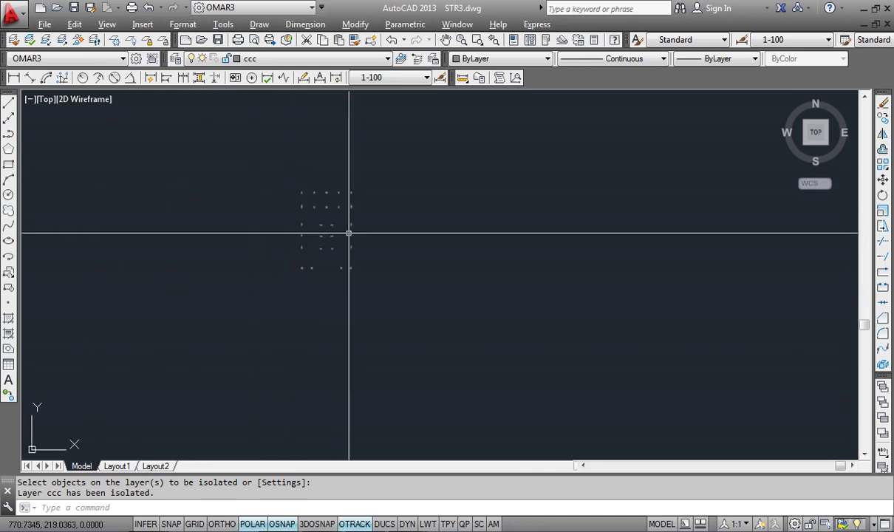
pyautogui.click(279, 299)
pyautogui.click(405, 164)
pyautogui.press('Delete')
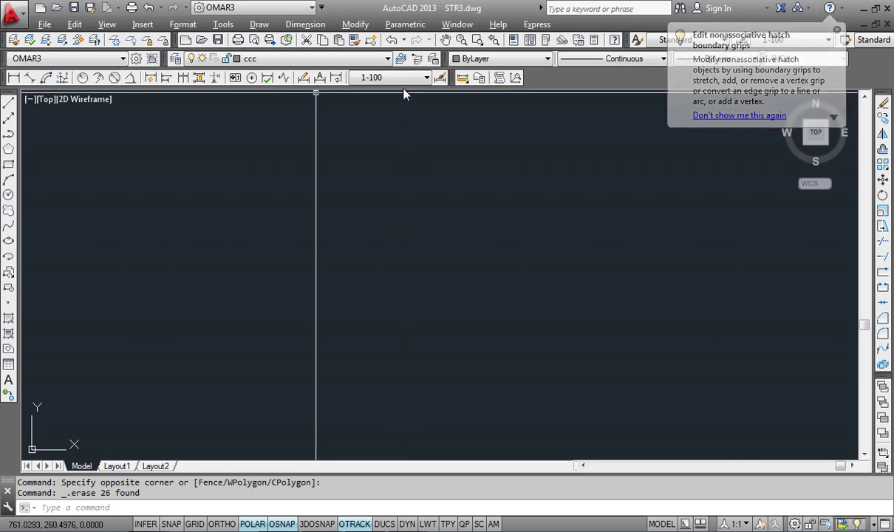
pyautogui.click(418, 58)
pyautogui.scroll(8, 350, 180)
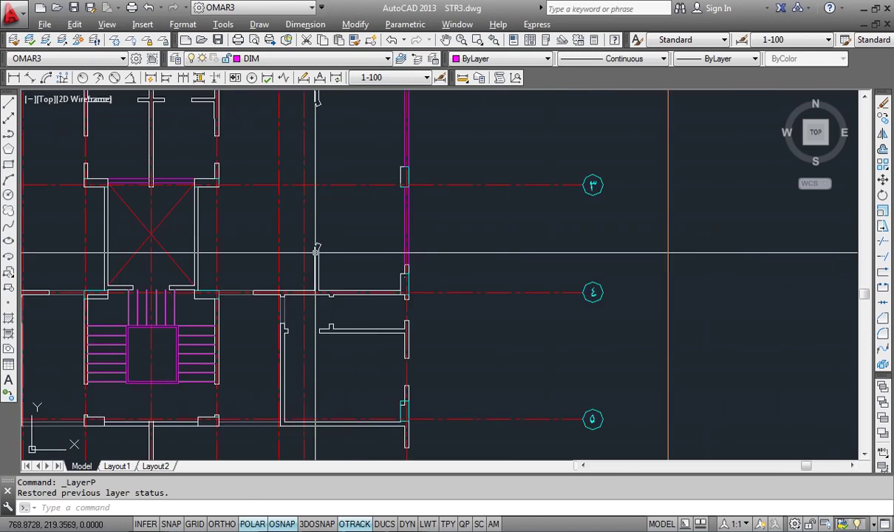
# Isolate the layer of the cyan column outlines in the architectural plan
pyautogui.scroll(12, 467, 215)
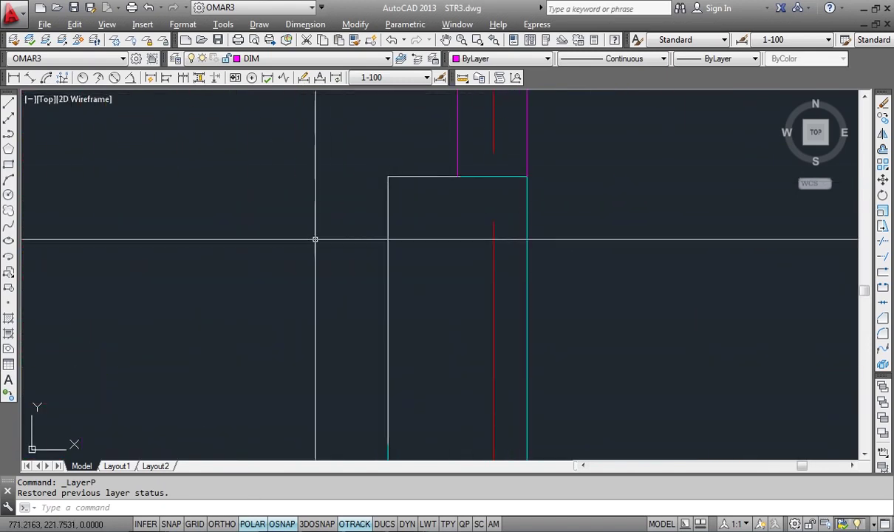
pyautogui.click(45, 39)
pyautogui.scroll(4, 502, 178)
pyautogui.scroll(2, 502, 178)
pyautogui.click(502, 178)
pyautogui.click(508, 195)
pyautogui.press('Return')
pyautogui.scroll(-5, 505, 198)
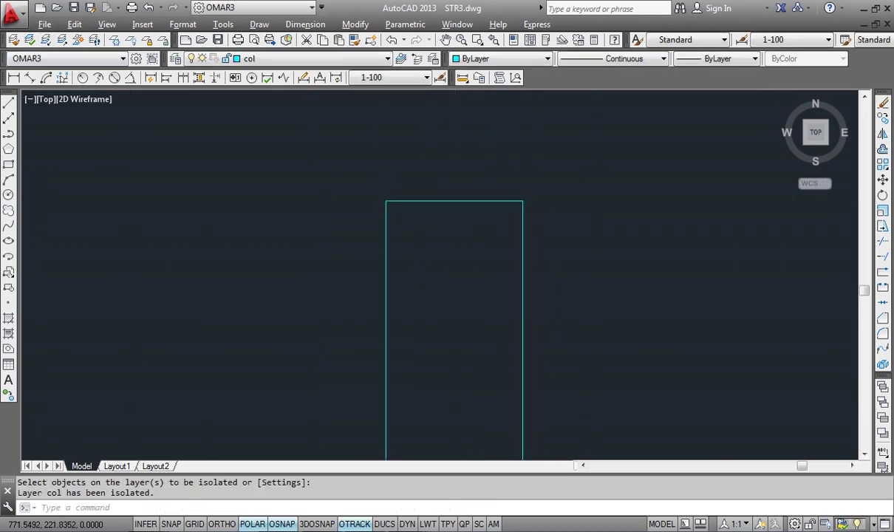
# Turn on the COL-H layer alongside the isolated column outline layer
pyautogui.click(339, 62)
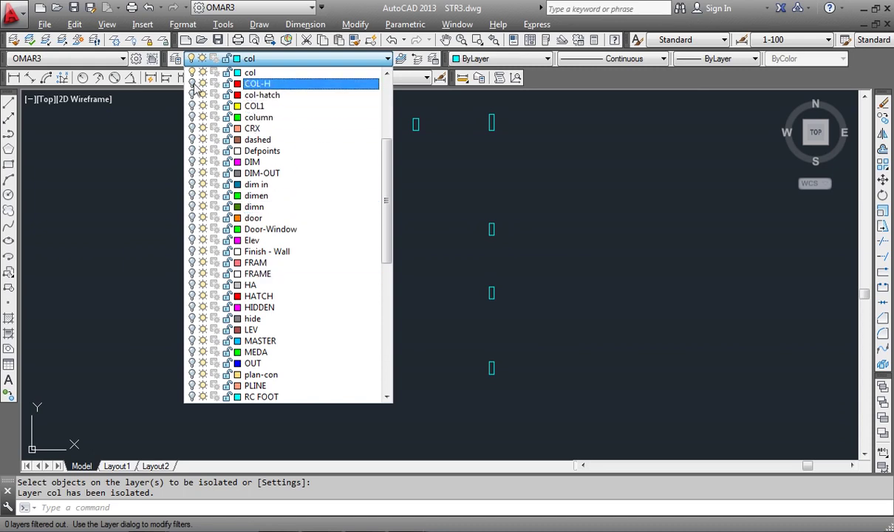
pyautogui.scroll(1, 387, 162)
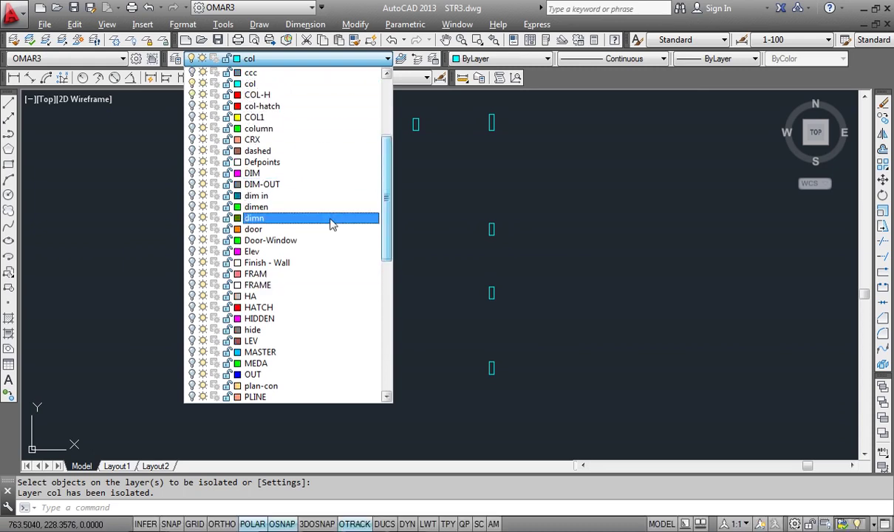
pyautogui.scroll(-10, 385, 280)
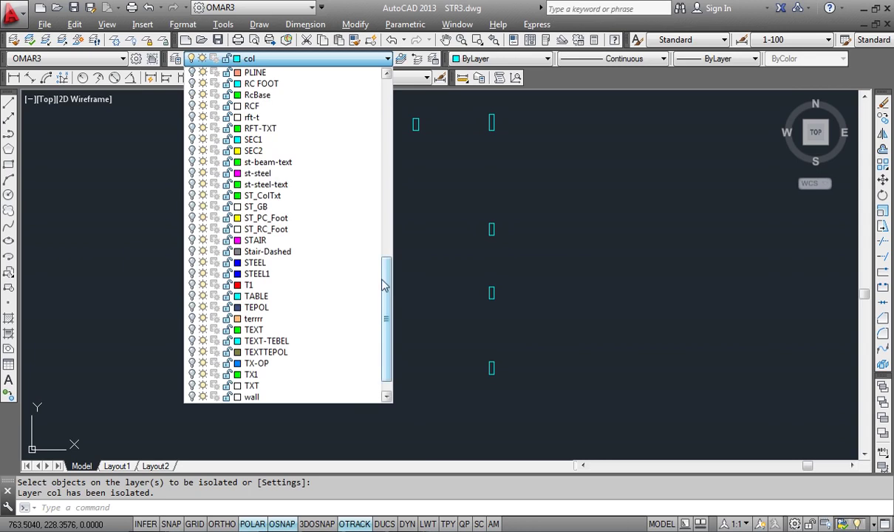
pyautogui.click(485, 294)
# Inspect the columns and hatches across the structural plans and restore the earlier layer states
pyautogui.scroll(-4, 423, 295)
pyautogui.scroll(8, 295, 316)
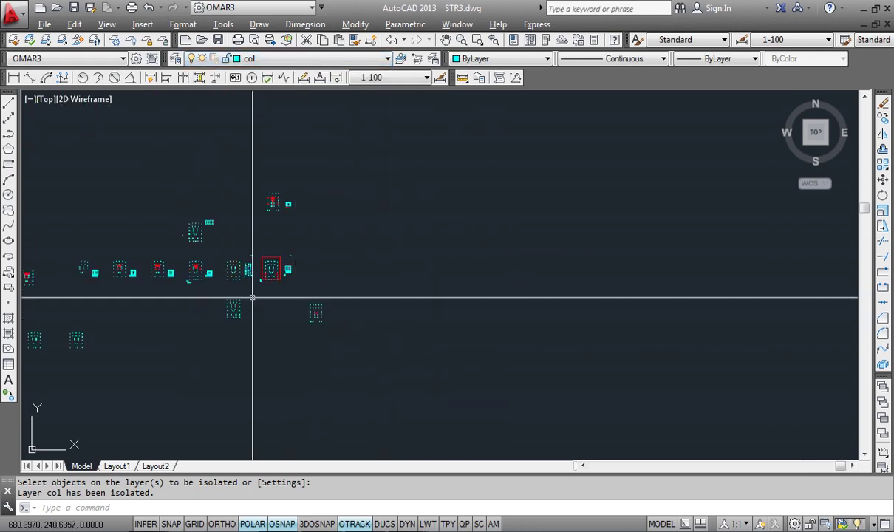
pyautogui.scroll(-4, 292, 258)
pyautogui.scroll(5, 199, 315)
pyautogui.scroll(-2, 267, 282)
pyautogui.moveTo(268, 282); pyautogui.dragTo(381, 261, button='middle')
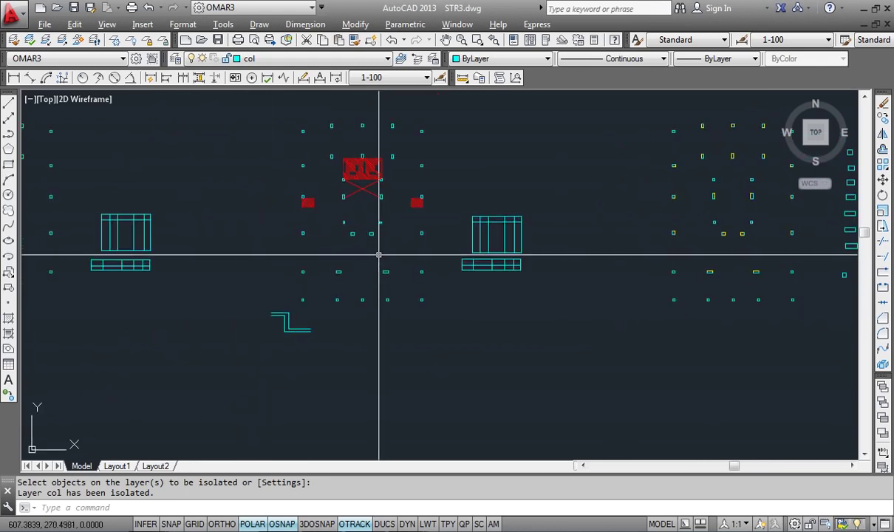
pyautogui.click(416, 59)
pyautogui.click(418, 64)
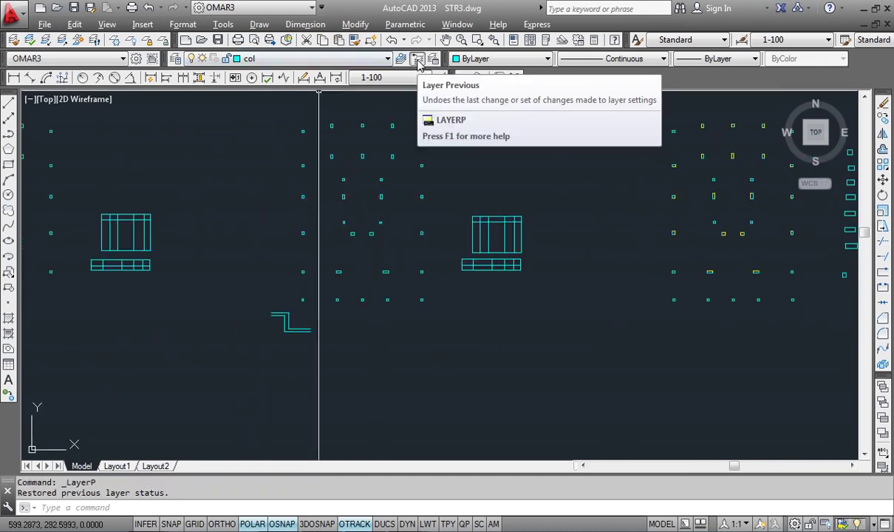
# Isolate the layers of the structural plan's red hatch and the architectural plan's cyan column outline
pyautogui.click(45, 40)
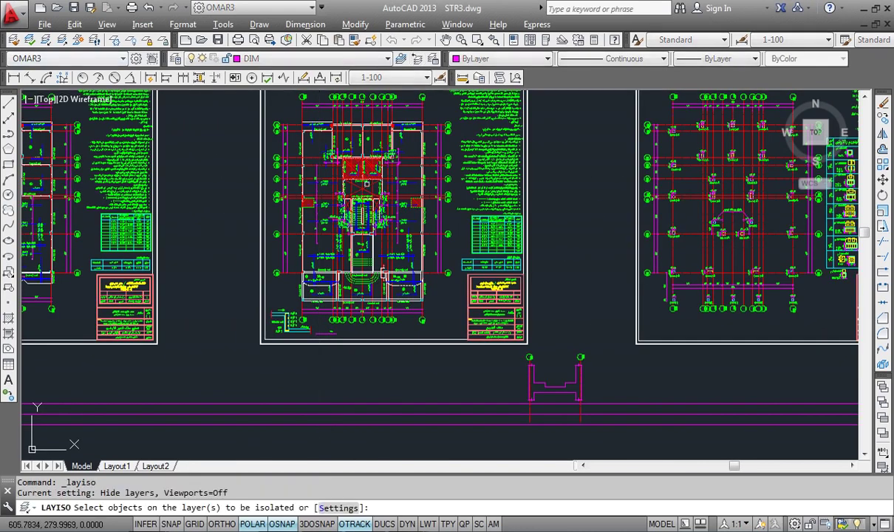
pyautogui.scroll(8, 306, 216)
pyautogui.click(306, 216)
pyautogui.scroll(-10, 306, 216)
pyautogui.scroll(-3, 306, 216)
pyautogui.scroll(12, 329, 265)
pyautogui.scroll(4, 329, 264)
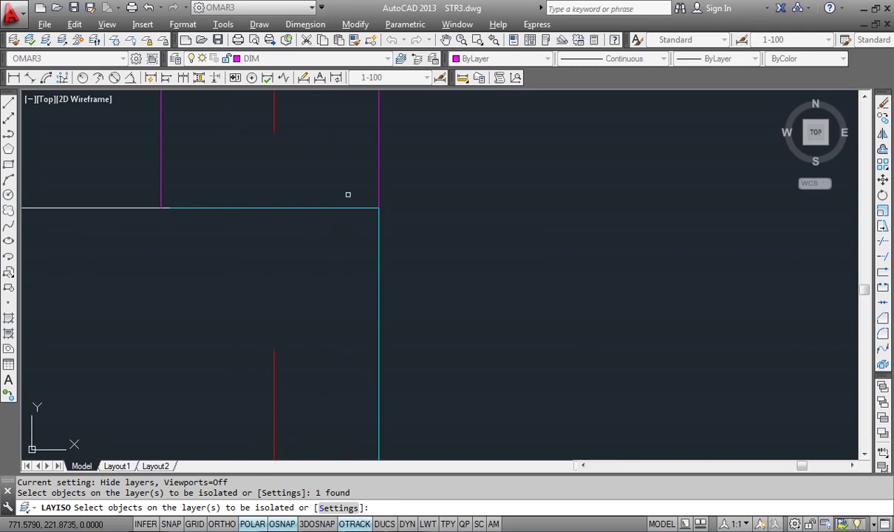
pyautogui.click(347, 196)
pyautogui.click(336, 229)
pyautogui.press('Return')
# Hatch the lower-left square column of the architectural plan with the ANSI31 pattern at scale 1 on the col-hatch layer
pyautogui.scroll(-6, 337, 230)
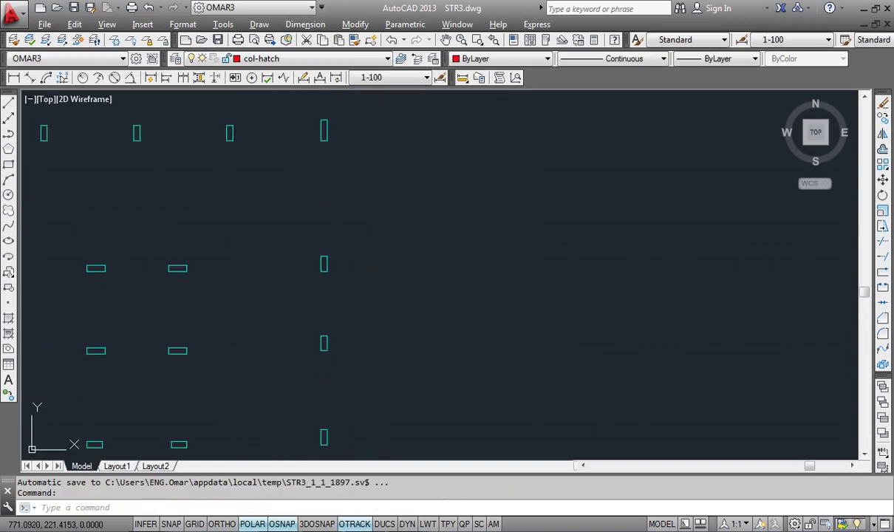
pyautogui.moveTo(235, 299); pyautogui.dragTo(369, 250, button='middle')
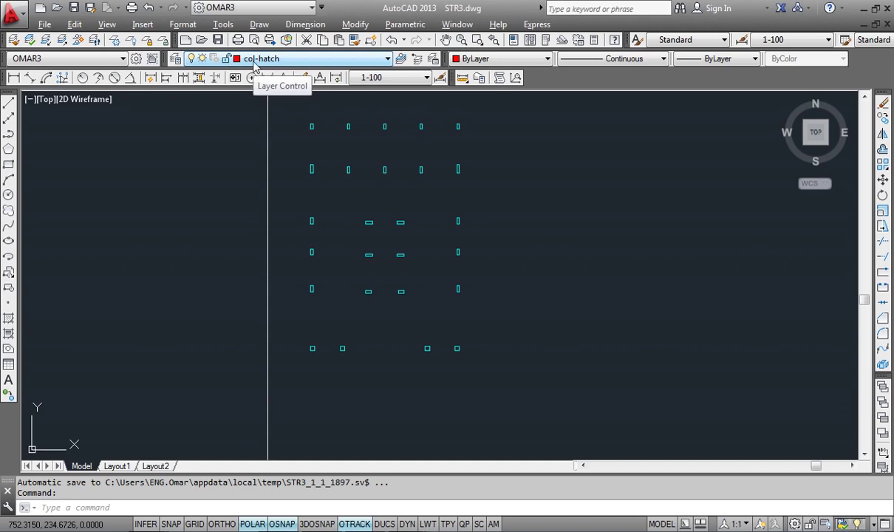
pyautogui.click(9, 318)
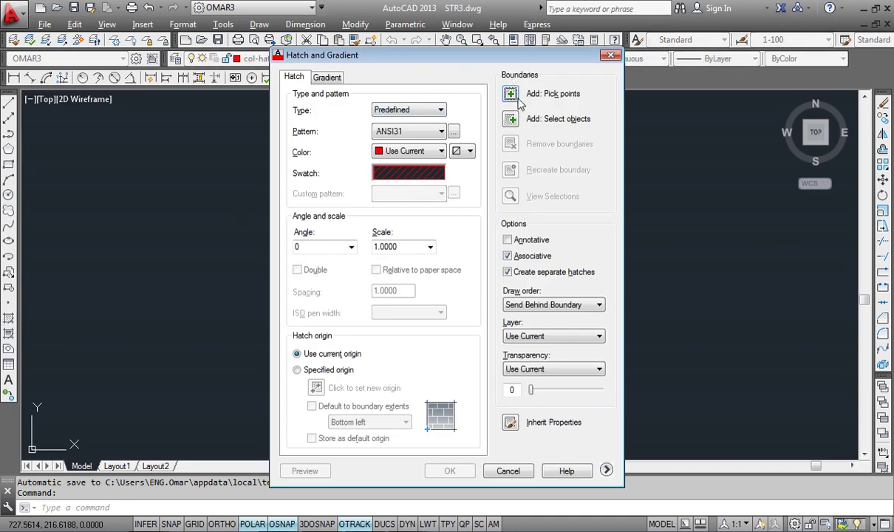
pyautogui.click(532, 273)
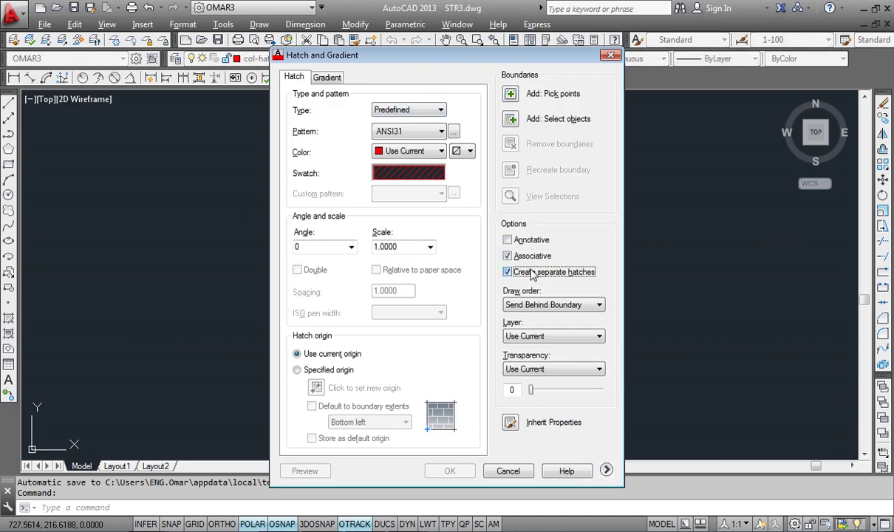
pyautogui.click(510, 94)
pyautogui.scroll(3, 303, 358)
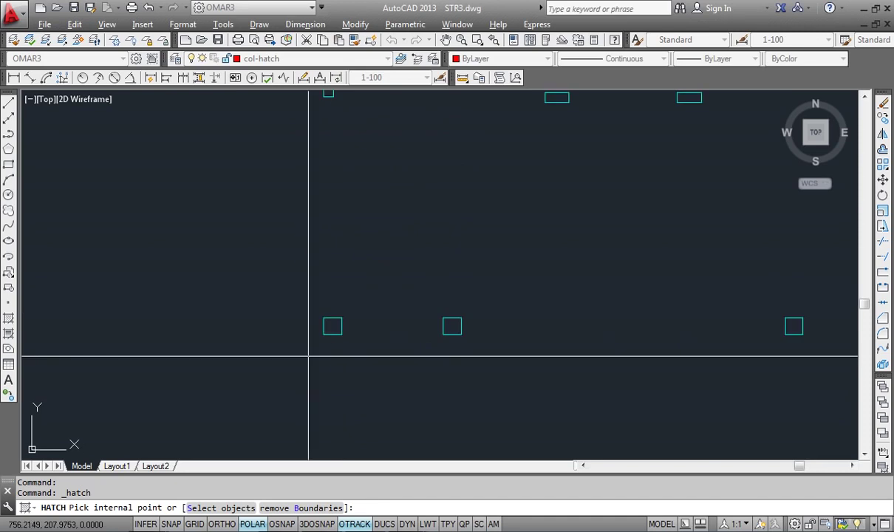
pyautogui.click(332, 326)
pyautogui.press('Return')
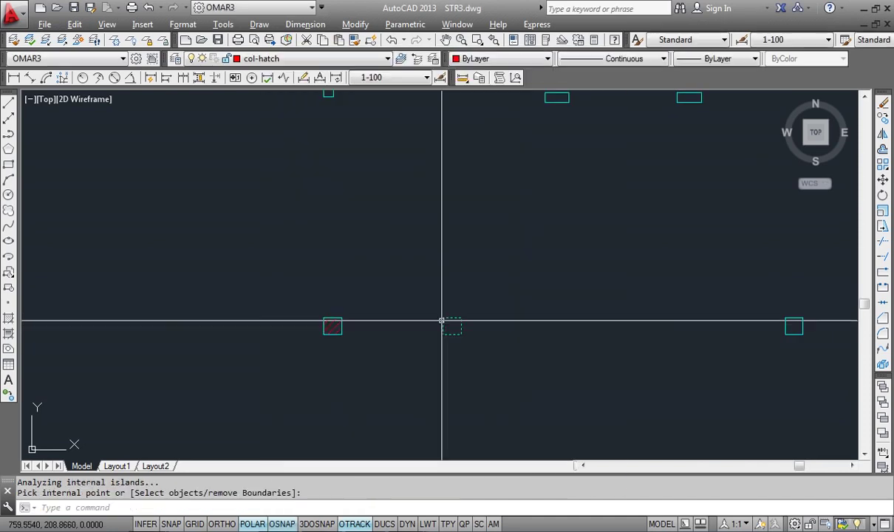
pyautogui.press('Return')
# Erase the trial hatch from the lower-left square column of the architectural plan, keeping its cyan outline
pyautogui.click(342, 326)
pyautogui.moveTo(341, 329)
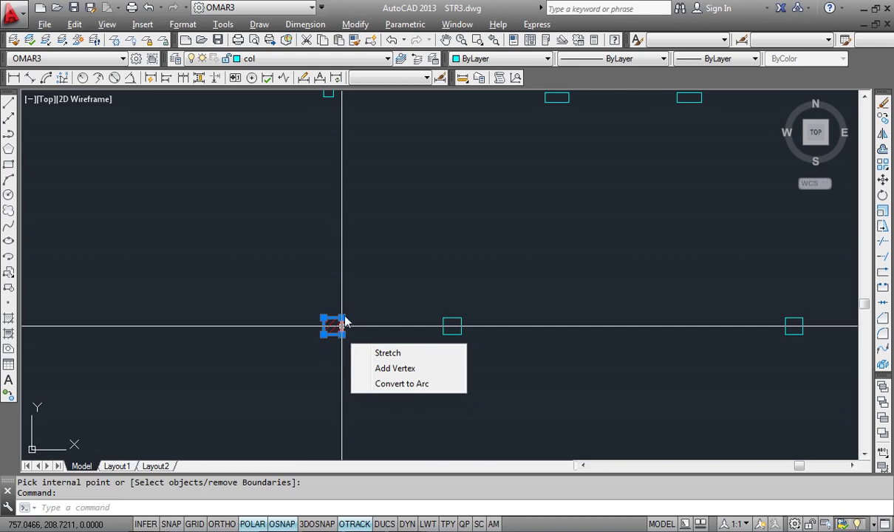
pyautogui.click(375, 260)
pyautogui.click(336, 323)
pyautogui.press('Escape')
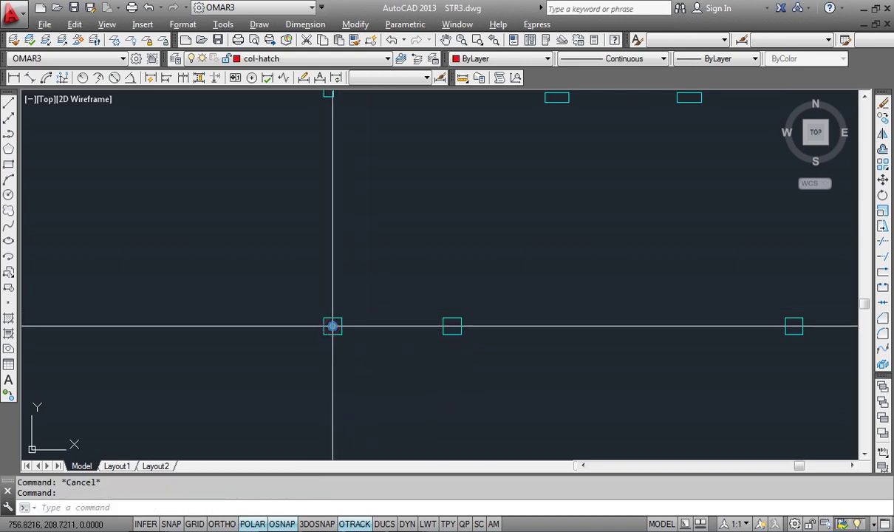
pyautogui.moveTo(332, 327)
pyautogui.click(399, 313)
pyautogui.press('Delete')
# Hatch all columns of the architectural plan in one operation, using their cyan outlines as boundaries
pyautogui.click(9, 318)
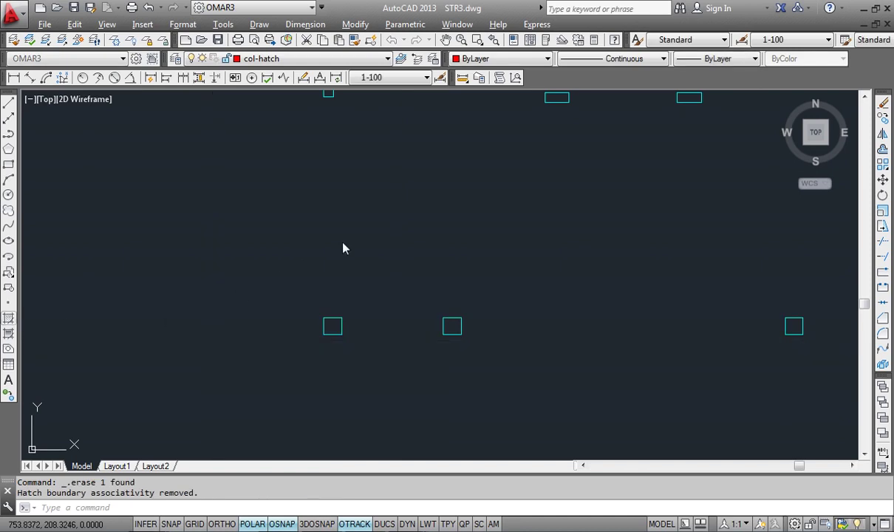
pyautogui.click(511, 120)
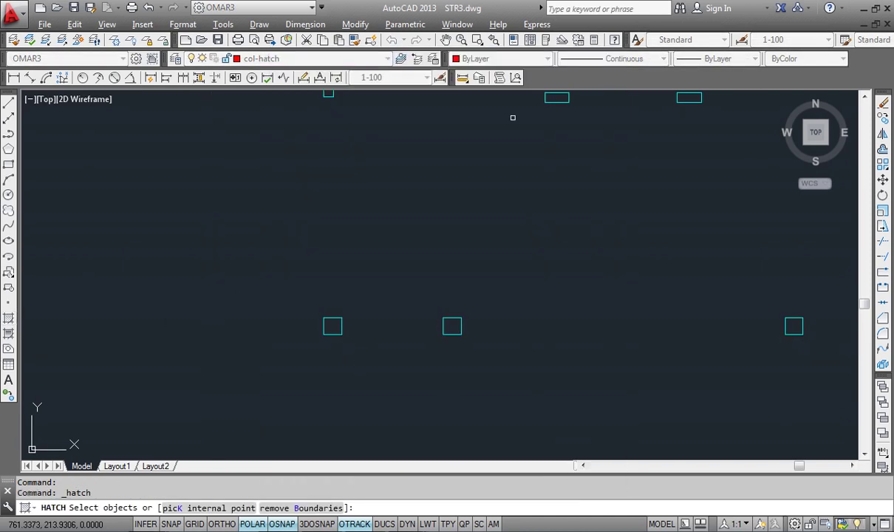
pyautogui.scroll(-5, 359, 258)
pyautogui.click(493, 108)
pyautogui.click(290, 295)
pyautogui.press('Return')
pyautogui.click(511, 119)
# Erase the single combined hatch that covers all the columns
pyautogui.scroll(5, 399, 200)
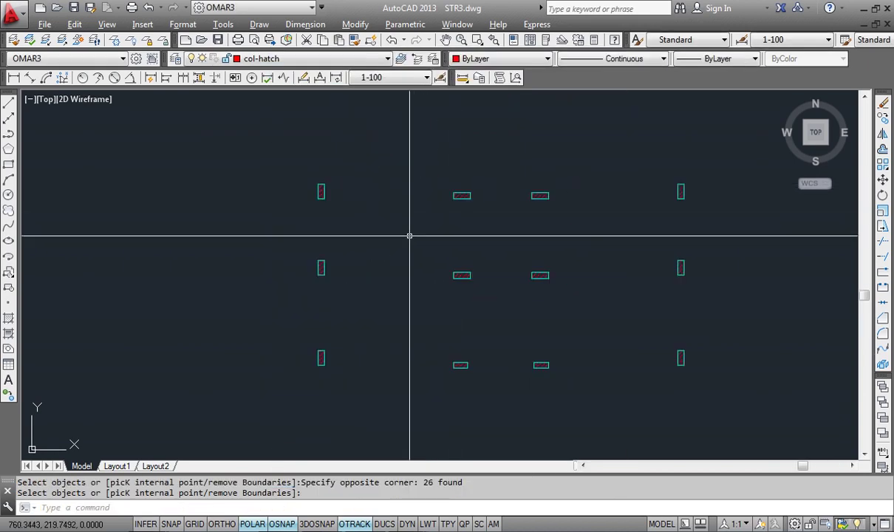
pyautogui.scroll(5, 444, 194)
pyautogui.press('Escape')
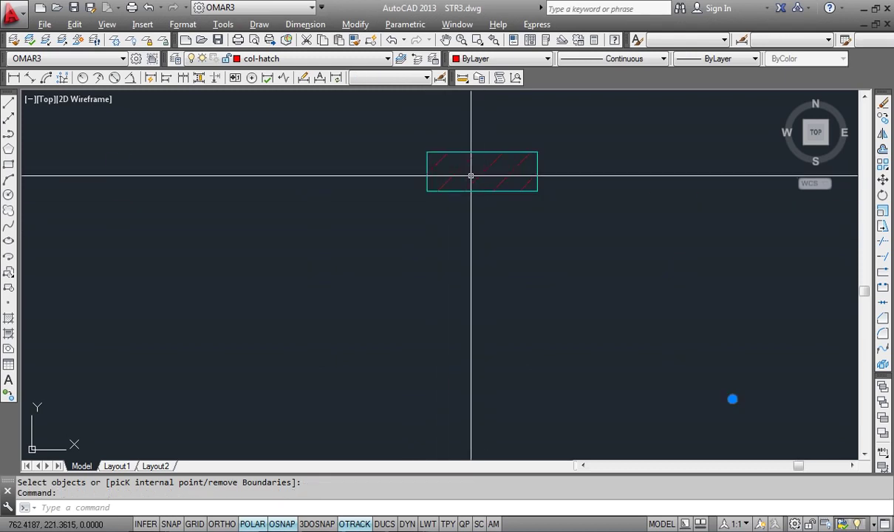
pyautogui.scroll(-8, 451, 214)
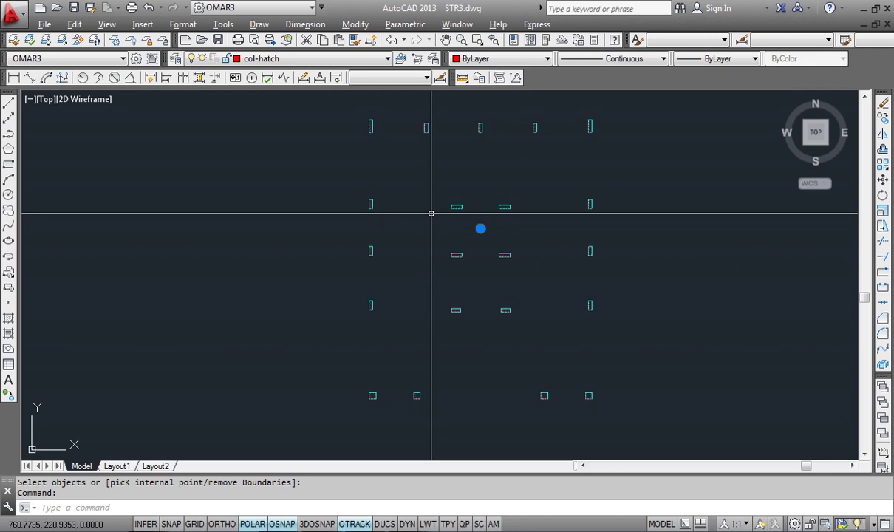
pyautogui.press('Delete')
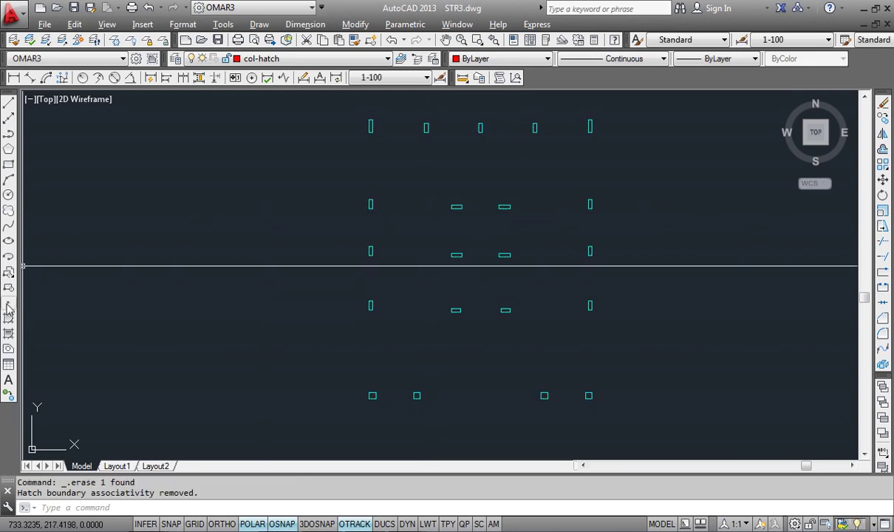
# Hatch all column outlines with ANSI31 at scale 1 on the col-hatch layer, creating a separate hatch for each column
pyautogui.click(9, 318)
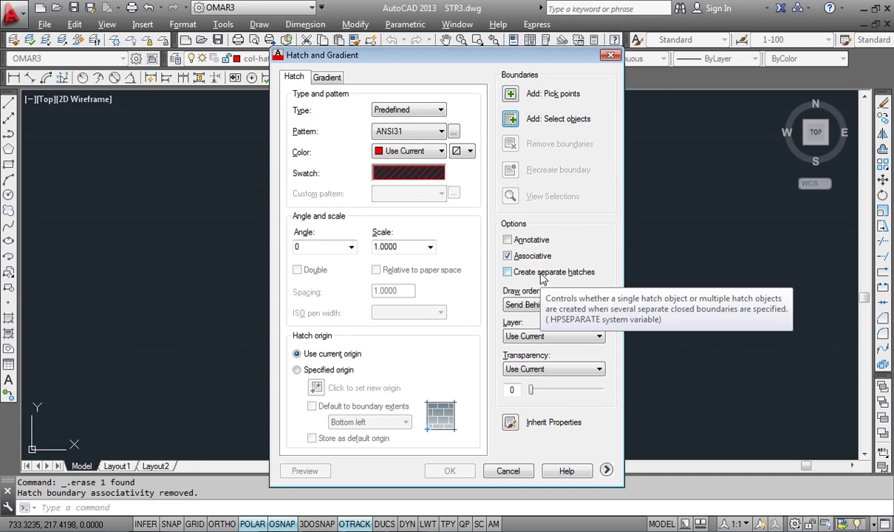
pyautogui.click(542, 274)
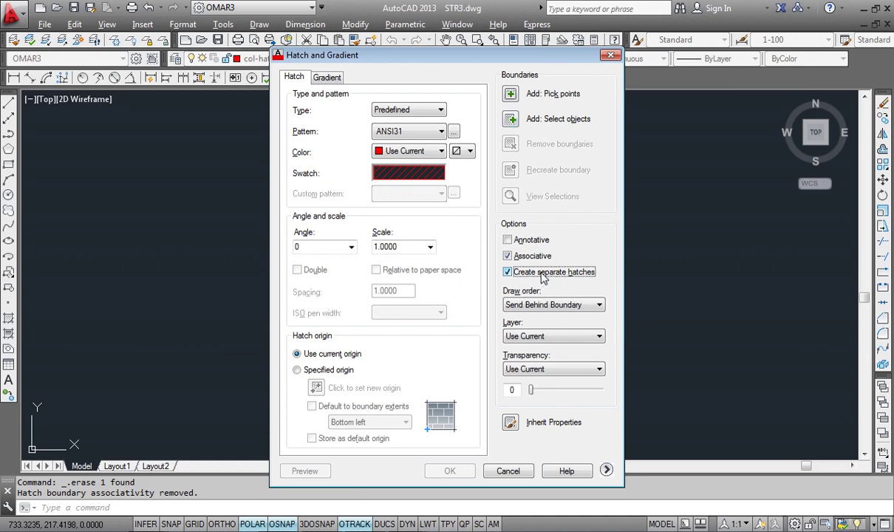
pyautogui.click(512, 120)
pyautogui.scroll(-2, 398, 377)
pyautogui.click(351, 423)
pyautogui.click(562, 136)
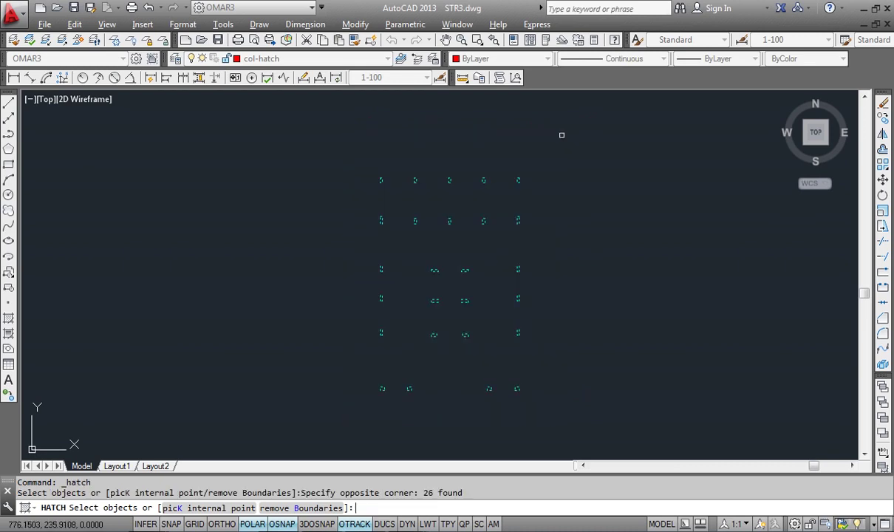
pyautogui.press('Return')
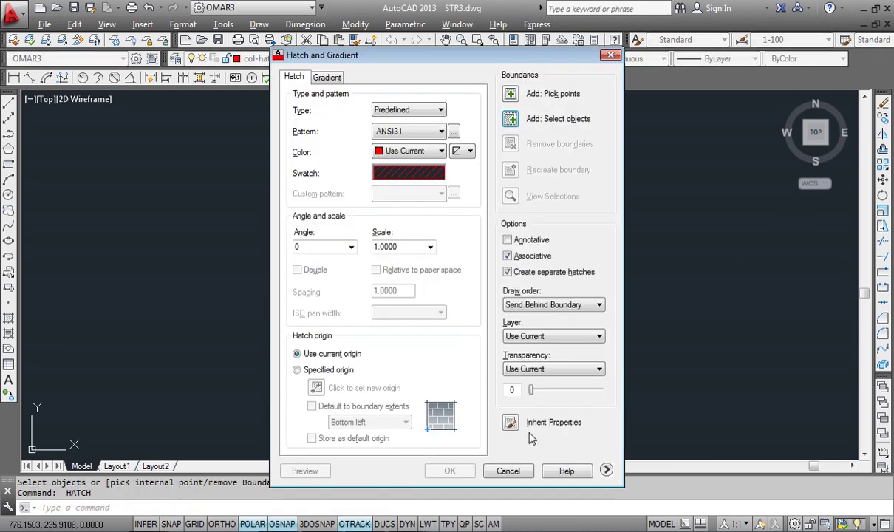
pyautogui.click(510, 472)
# Examine individual column hatches to check whether each one can be selected separately
pyautogui.scroll(5, 462, 251)
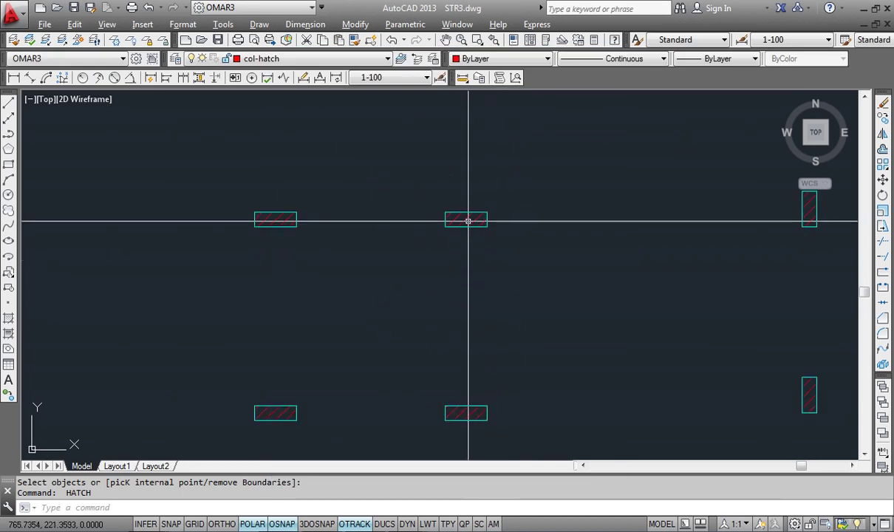
pyautogui.click(466, 214)
pyautogui.click(310, 236)
pyautogui.click(280, 221)
pyautogui.press('Escape')
pyautogui.click(275, 220)
pyautogui.click(275, 416)
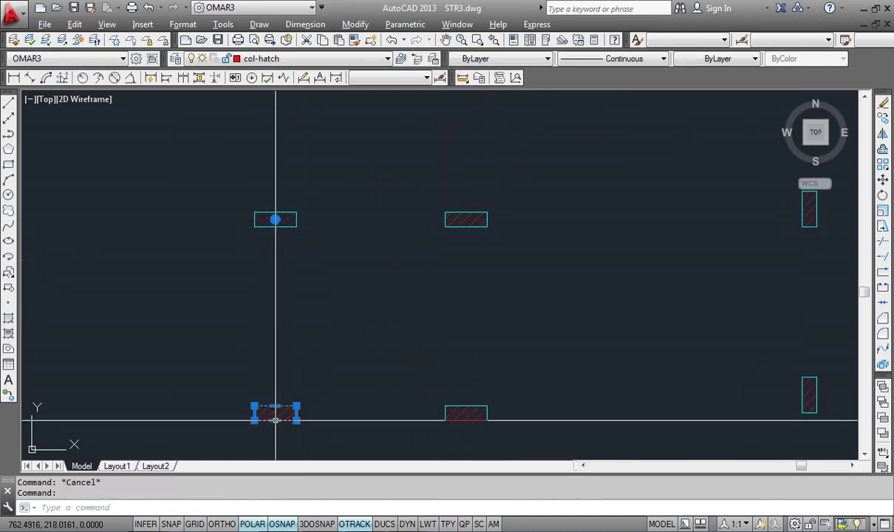
pyautogui.press('Escape')
pyautogui.scroll(-6, 400, 334)
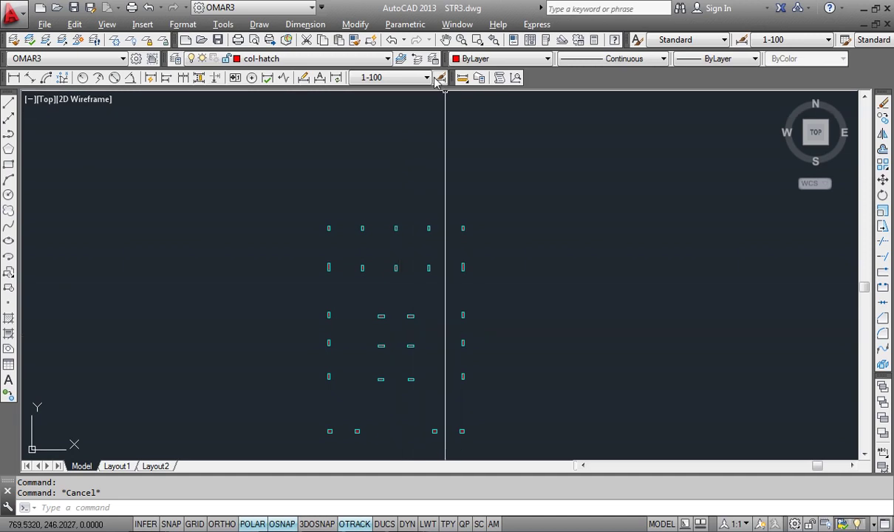
# Restore the previous layer states and isolate the -Elev layer of the magenta window lines
pyautogui.click(400, 58)
pyautogui.scroll(10, 416, 341)
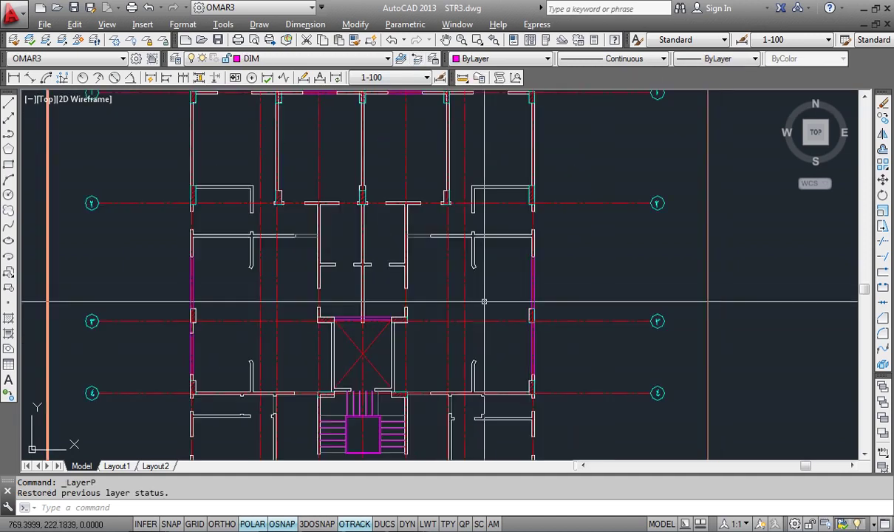
pyautogui.click(466, 273)
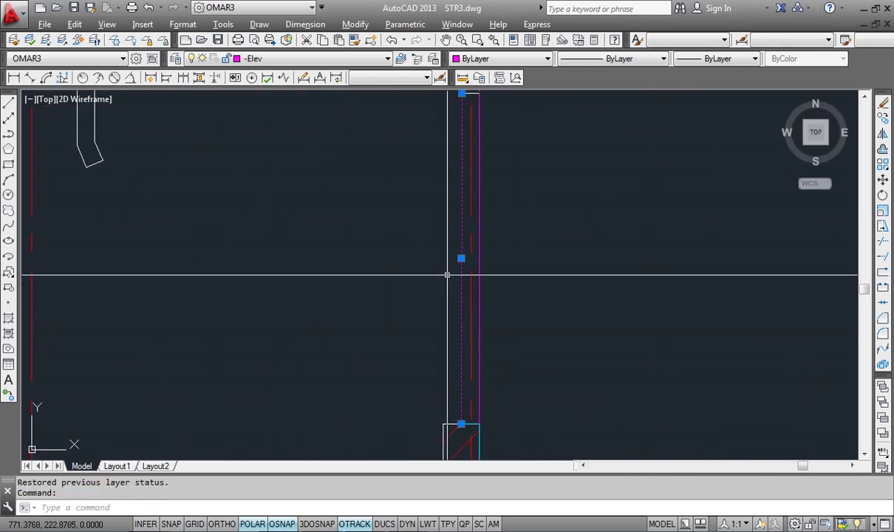
pyautogui.press('Escape')
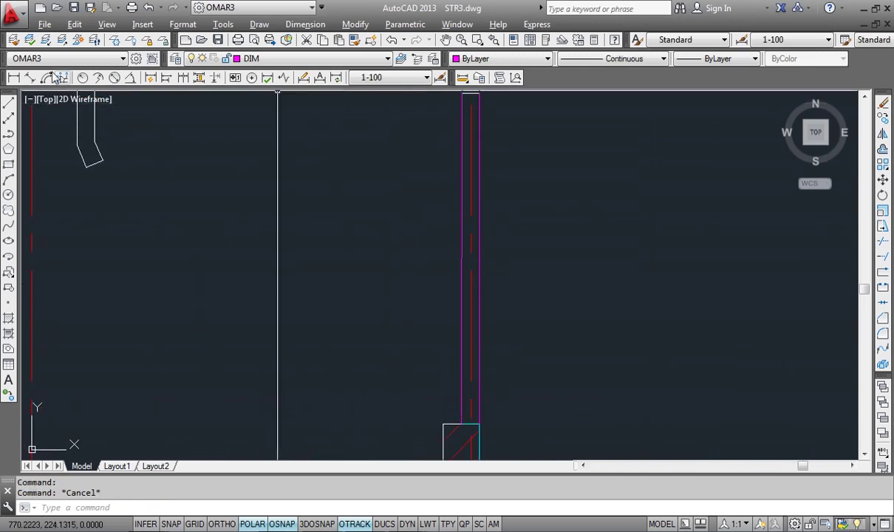
pyautogui.click(45, 42)
pyautogui.scroll(7, 456, 210)
pyautogui.click(484, 204)
pyautogui.click(432, 229)
pyautogui.press('Return')
# Erase the magenta -Elev lines in the upper part of the architectural plan
pyautogui.scroll(-5, 437, 243)
pyautogui.click(365, 369)
pyautogui.click(349, 347)
pyautogui.scroll(2, 415, 291)
pyautogui.click(475, 191)
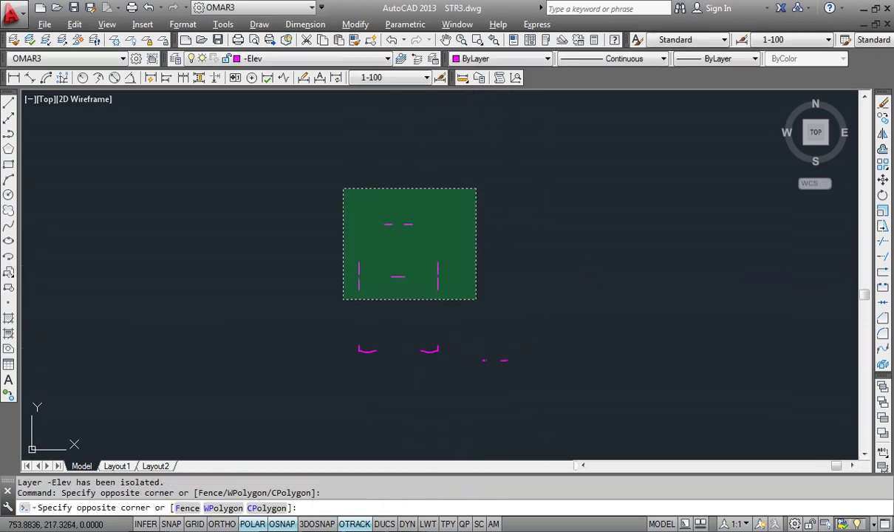
pyautogui.click(344, 299)
pyautogui.press('Delete')
# Erase the inner magenta lines of the balcony edge at the lower-right corner of the plan
pyautogui.scroll(4, 439, 294)
pyautogui.click(446, 277)
pyautogui.click(215, 231)
pyautogui.press('Delete')
pyautogui.moveTo(196, 275); pyautogui.dragTo(328, 275, button='middle')
pyautogui.click(293, 275)
pyautogui.click(160, 240)
pyautogui.press('Delete')
# Try to erase the inner line of the lower-left balcony edge, then undo the erasure
pyautogui.scroll(-4, 261, 280)
pyautogui.scroll(-3, 491, 298)
pyautogui.scroll(5, 345, 278)
pyautogui.click(326, 251)
pyautogui.click(270, 303)
pyautogui.press('Delete')
pyautogui.moveTo(270, 303); pyautogui.dragTo(401, 301, button='middle')
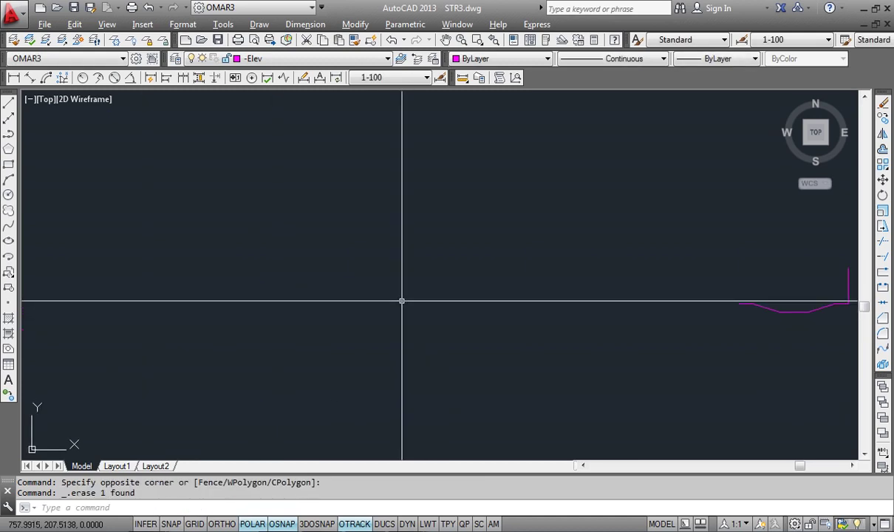
pyautogui.scroll(2, 385, 325)
pyautogui.write('u')
pyautogui.press('Return')
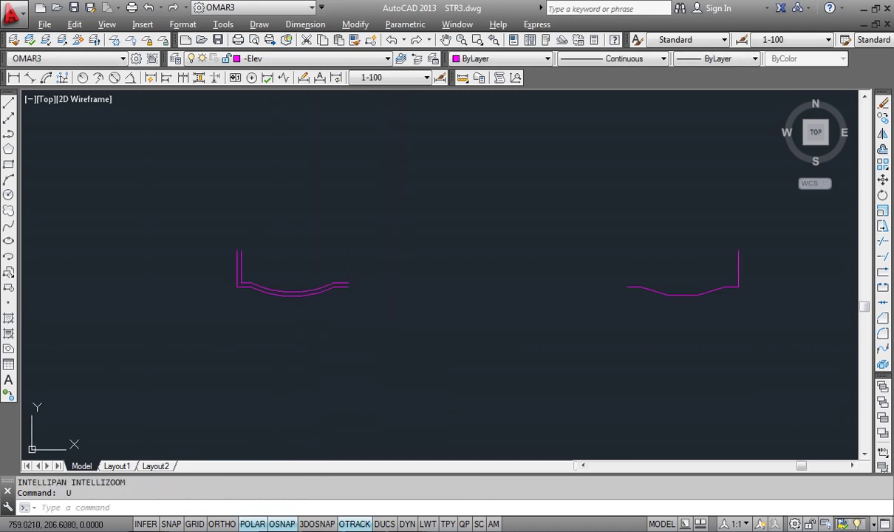
# Explode the lower-left balcony edge and erase its inner segments, keeping only the outer line
pyautogui.click(290, 319)
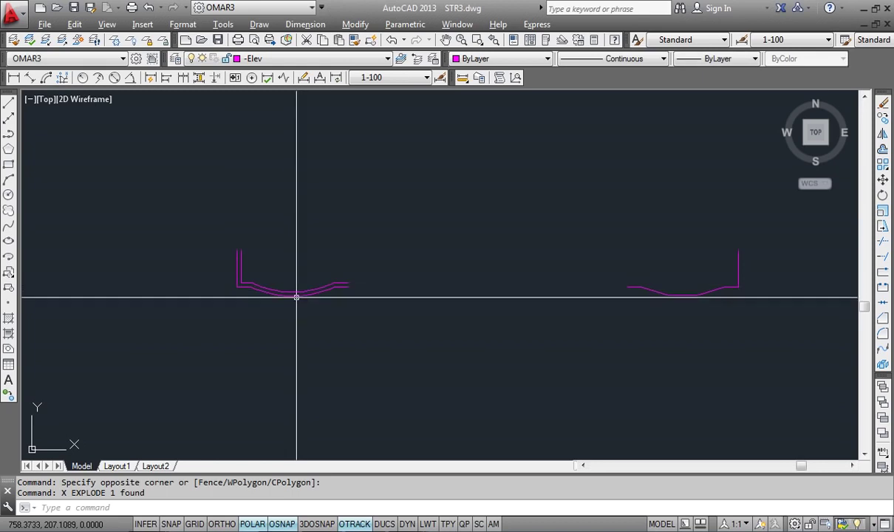
pyautogui.click(298, 294)
pyautogui.scroll(3, 250, 270)
pyautogui.click(342, 248)
pyautogui.click(297, 307)
pyautogui.click(685, 306)
pyautogui.press('Delete')
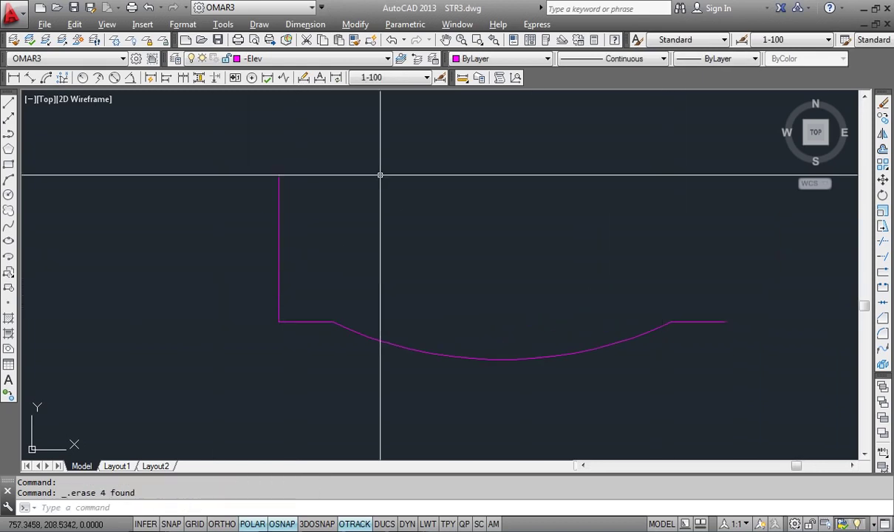
# Restore the previous layer states and isolate the col-hatch layer using a column hatch in the plan's top row
pyautogui.click(400, 58)
pyautogui.scroll(-5, 414, 239)
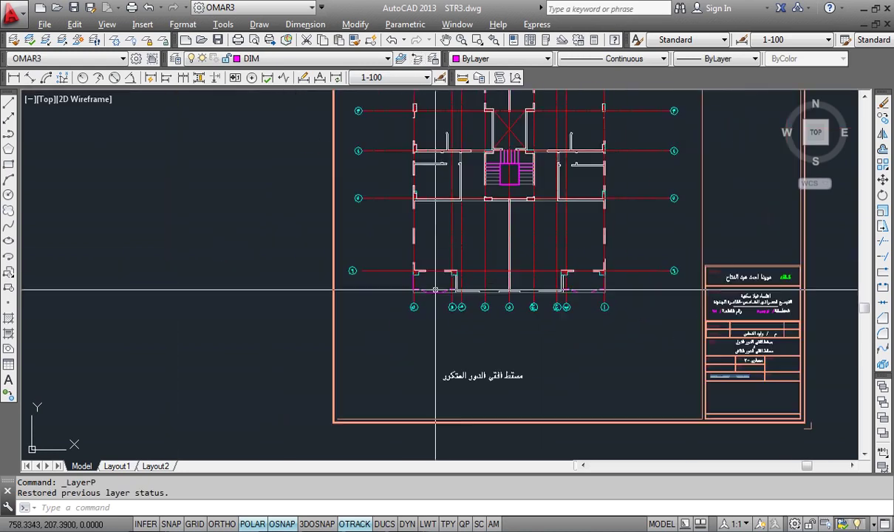
pyautogui.scroll(3, 325, 344)
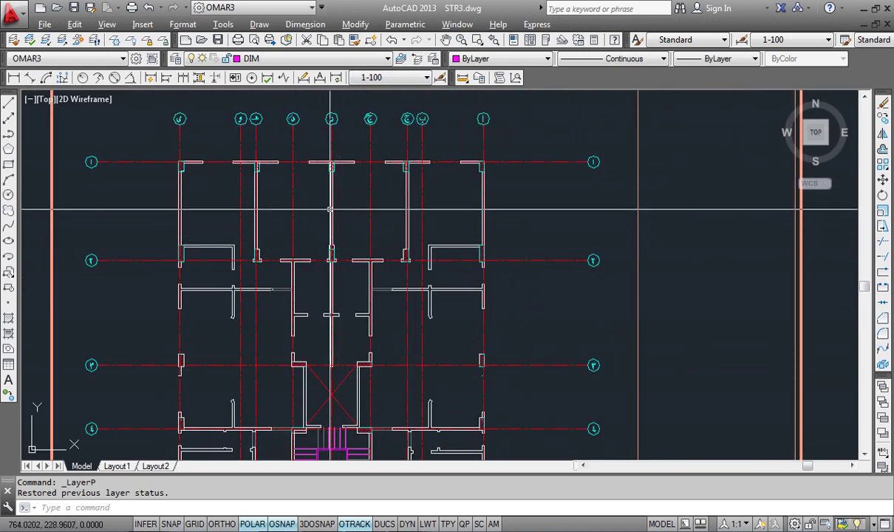
pyautogui.scroll(6, 332, 173)
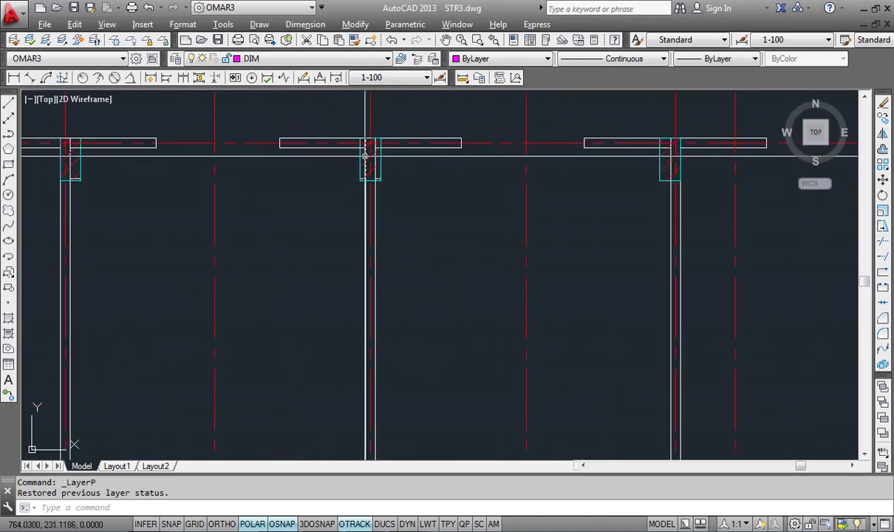
pyautogui.scroll(6, 370, 173)
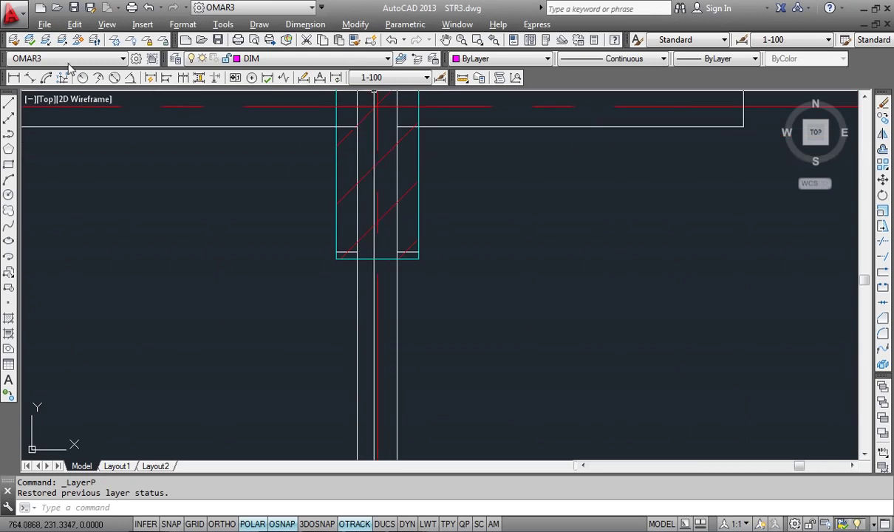
pyautogui.click(53, 42)
pyautogui.scroll(6, 397, 138)
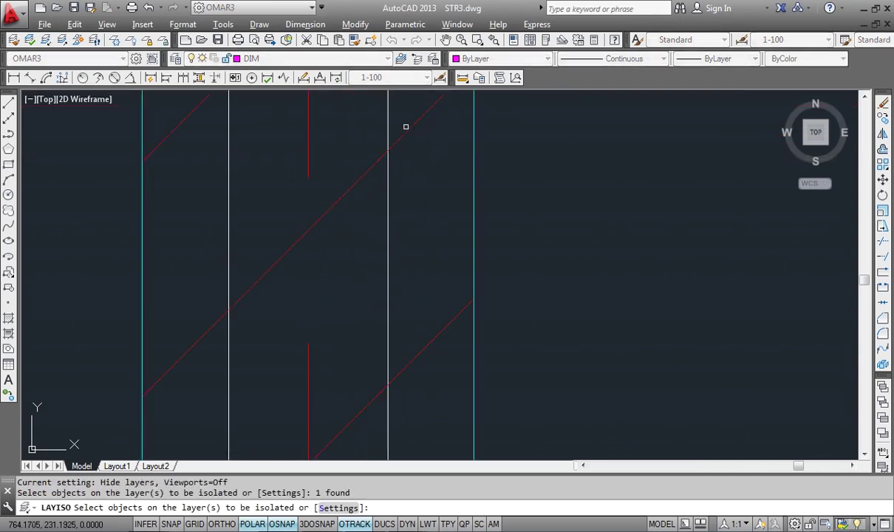
pyautogui.press('Return')
# Set the scale of the middle column hatch in the plan's top row to 0.6
pyautogui.scroll(-8, 403, 148)
pyautogui.scroll(4, 372, 218)
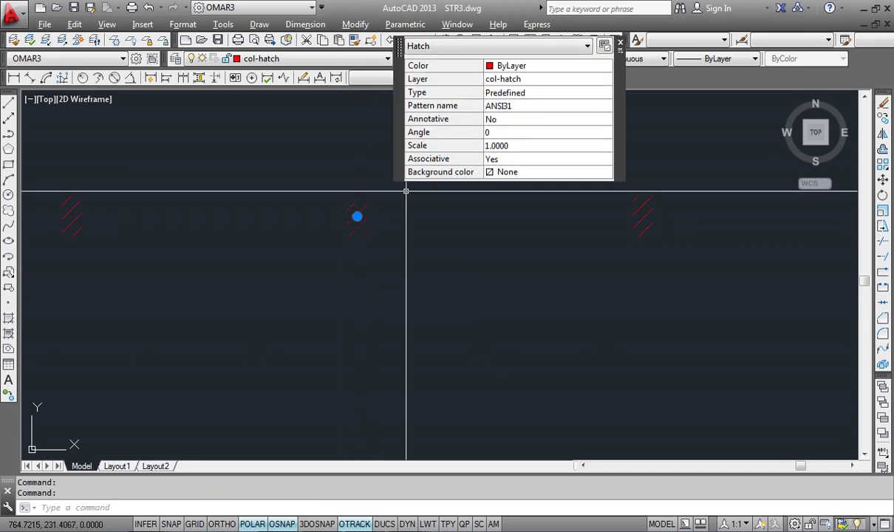
pyautogui.click(522, 146)
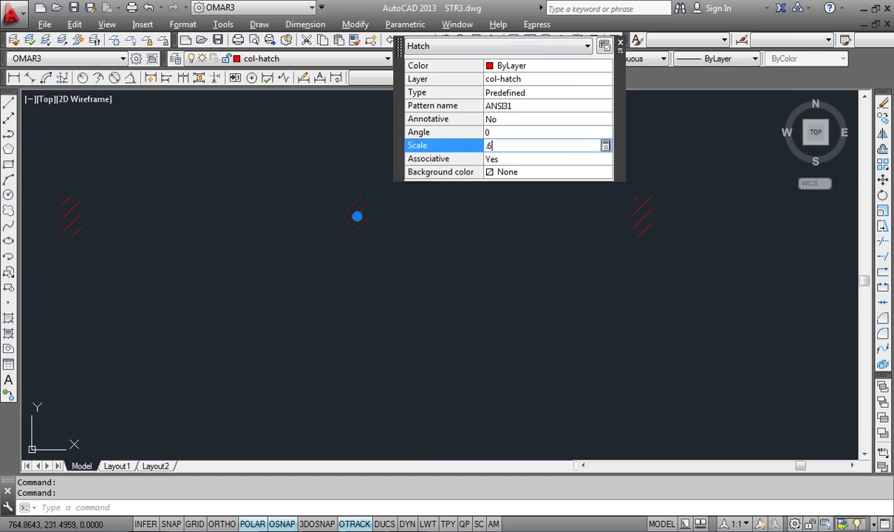
pyautogui.press('Tab')
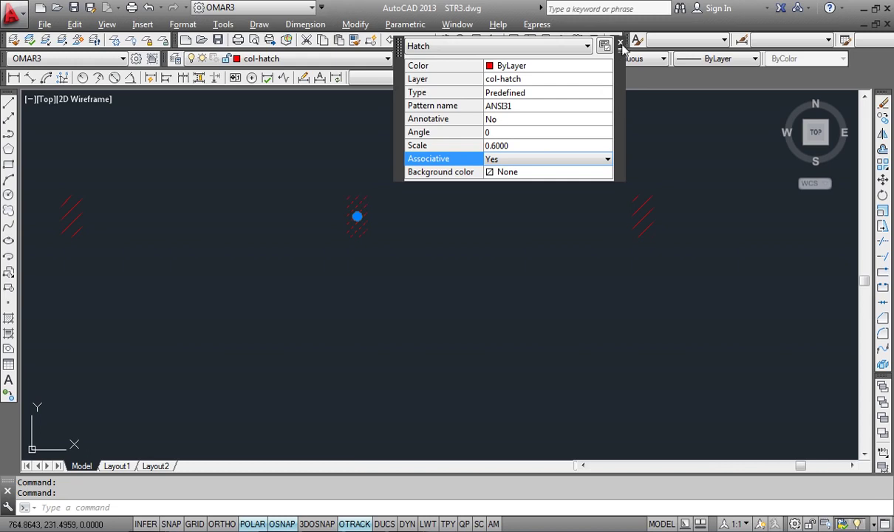
pyautogui.click(621, 42)
pyautogui.press('Escape')
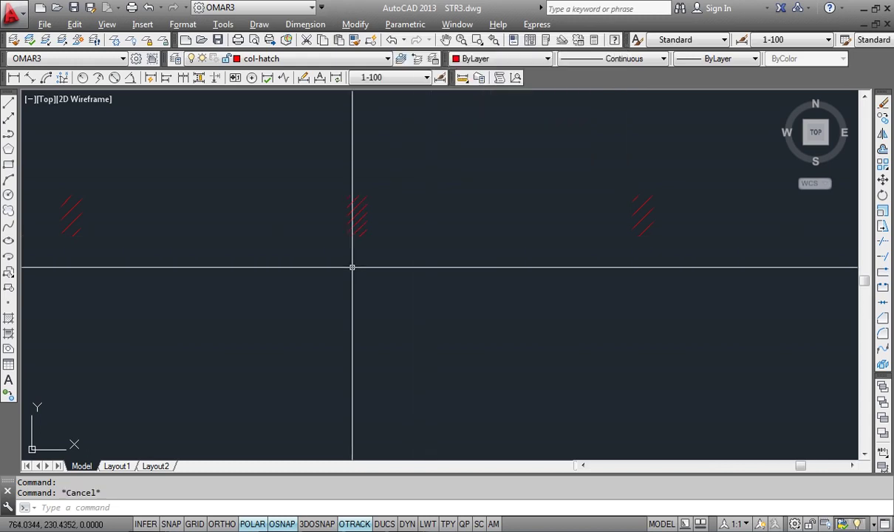
# Match the properties of the rescaled middle top-row hatch onto all the plan's column hatches and restore the previous layer states
pyautogui.scroll(-8, 421, 223)
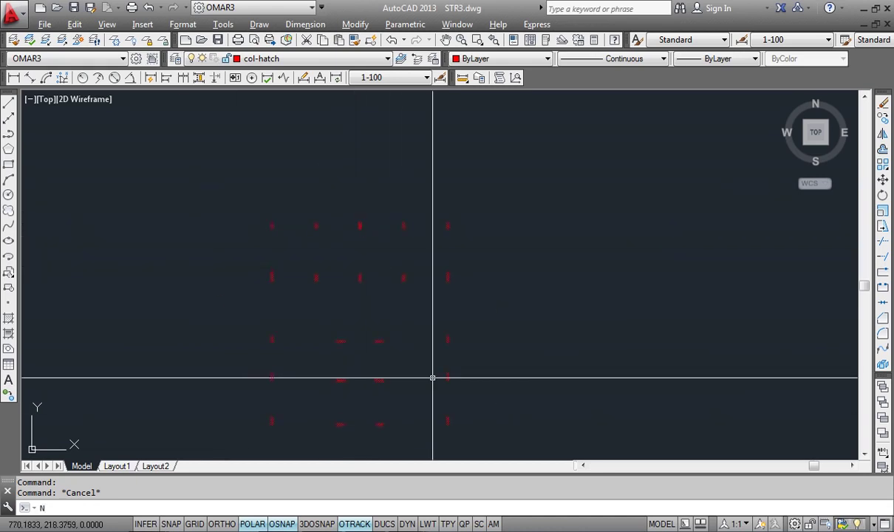
pyautogui.press('Return')
pyautogui.scroll(6, 338, 274)
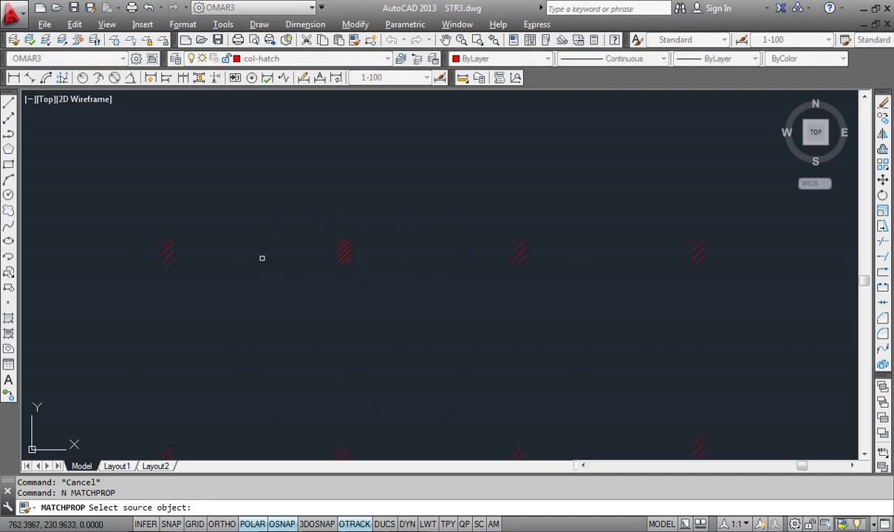
pyautogui.click(343, 247)
pyautogui.click(478, 206)
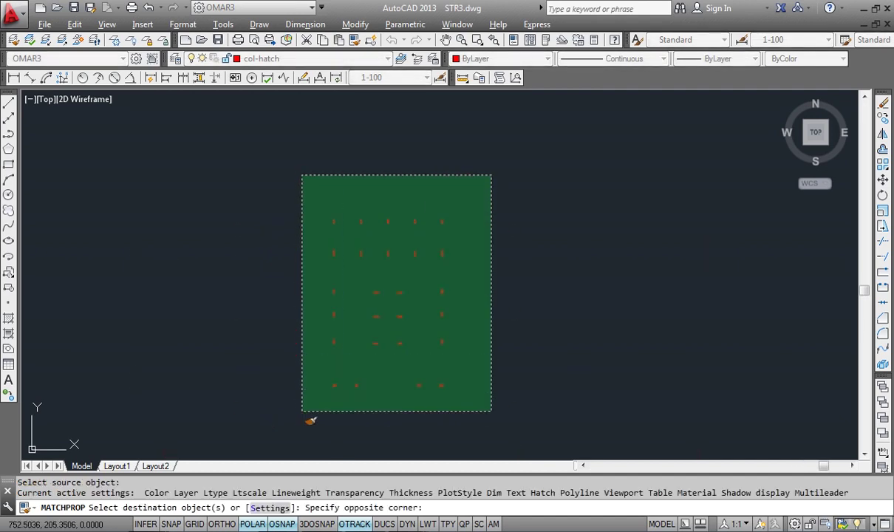
pyautogui.click(299, 421)
pyautogui.press('Escape')
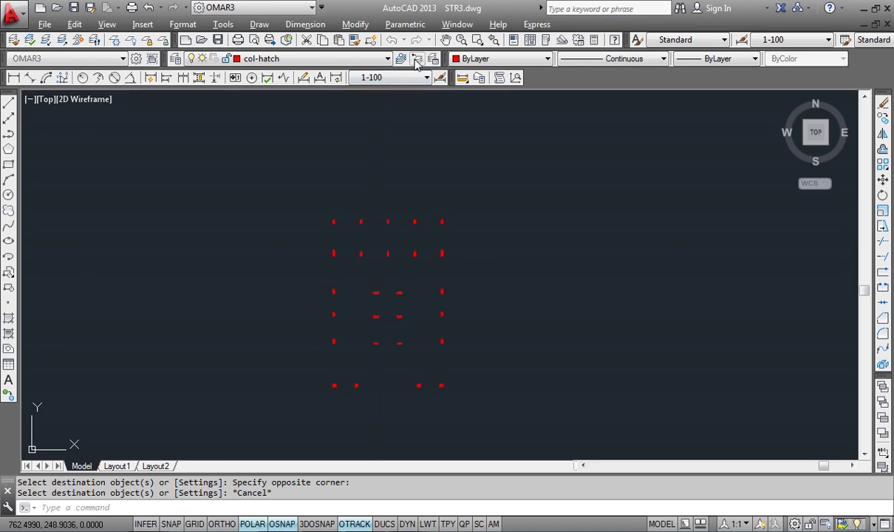
pyautogui.click(416, 59)
# Set the colour of the axis bubbles along the plan's top and left sides to Green
pyautogui.scroll(5, 409, 238)
pyautogui.moveTo(221, 213); pyautogui.dragTo(220, 288, button='middle')
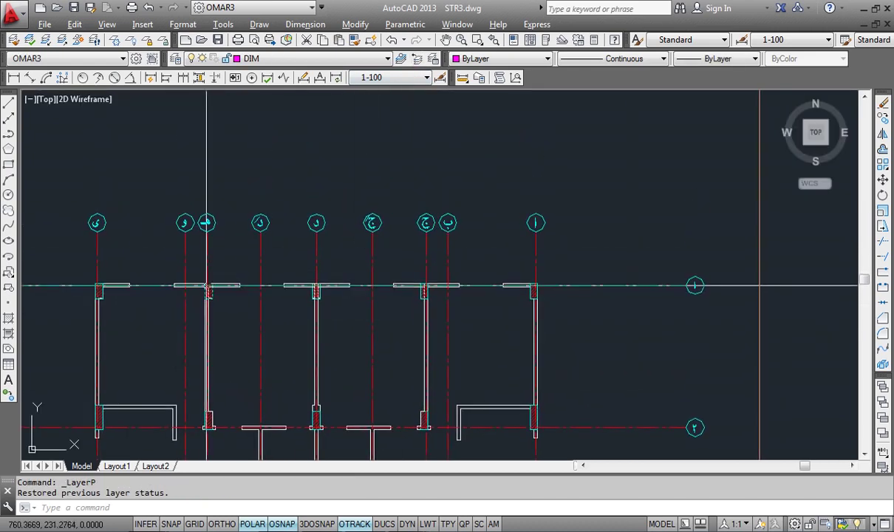
pyautogui.moveTo(129, 261); pyautogui.dragTo(205, 249, button='middle')
pyautogui.click(131, 238)
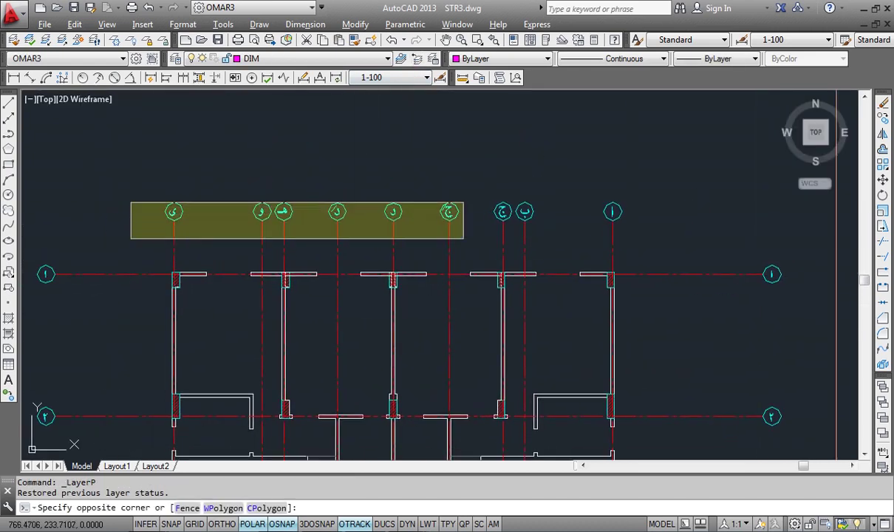
pyautogui.click(729, 164)
pyautogui.scroll(-5, 363, 359)
pyautogui.scroll(3, 365, 392)
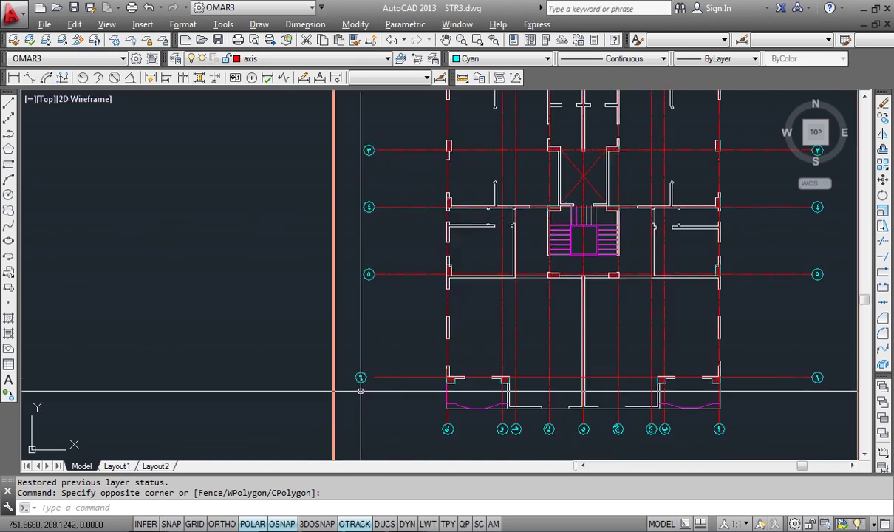
pyautogui.click(365, 393)
pyautogui.scroll(-3, 355, 310)
pyautogui.click(345, 161)
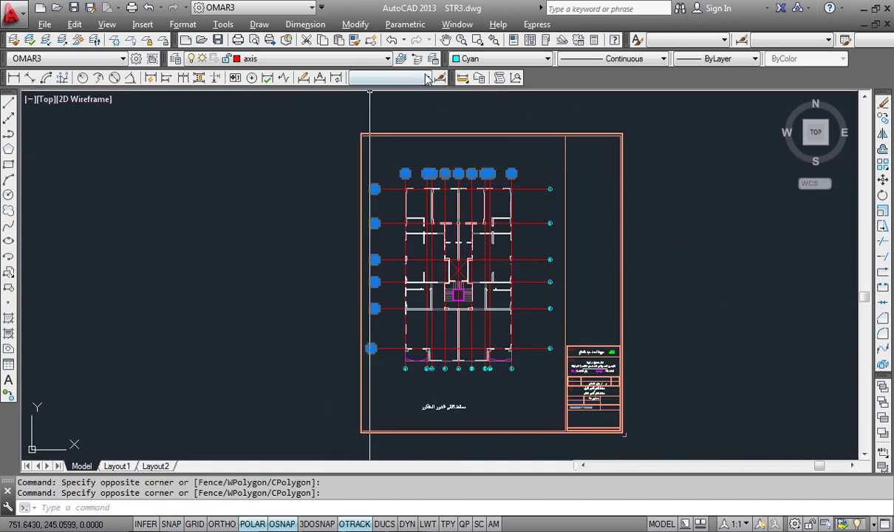
pyautogui.click(352, 59)
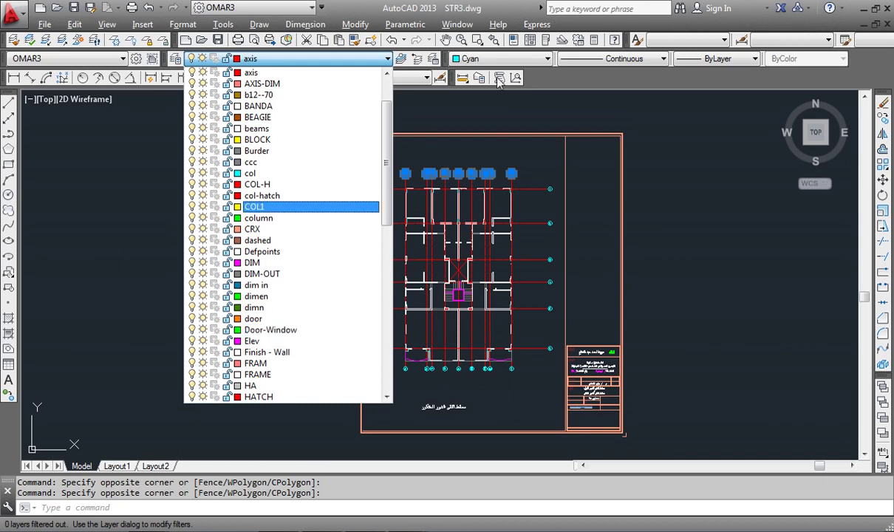
pyautogui.click(482, 60)
pyautogui.click(505, 61)
pyautogui.click(492, 118)
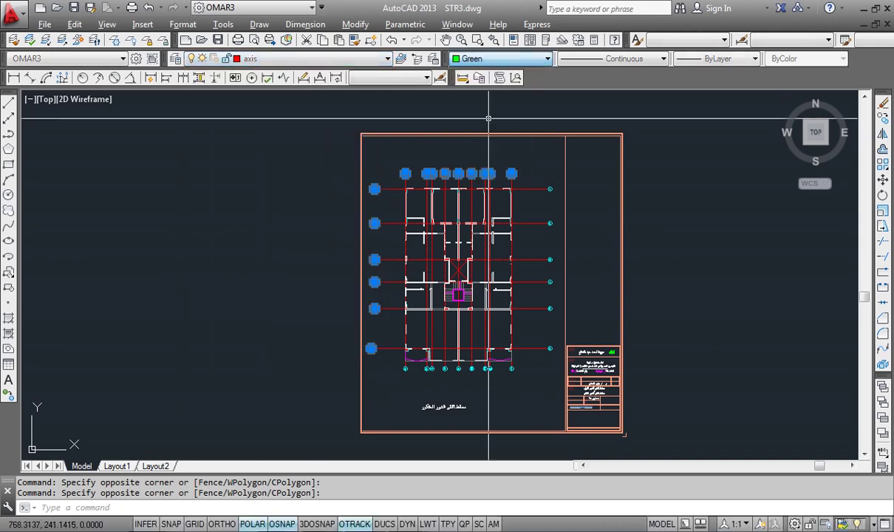
pyautogui.press('Escape')
# Change the axis bubbles along the plan's right and bottom sides to Green
pyautogui.click(560, 375)
pyautogui.click(539, 176)
pyautogui.scroll(2, 434, 388)
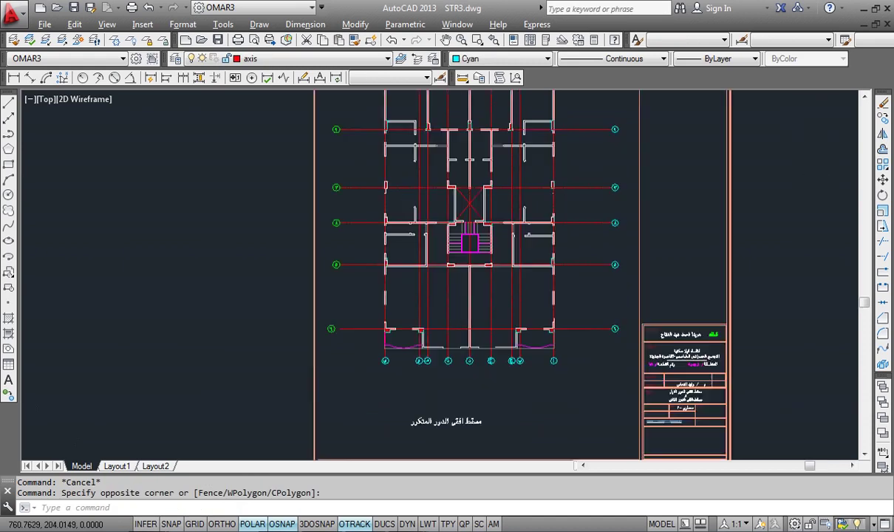
pyautogui.click(314, 370)
pyautogui.click(575, 353)
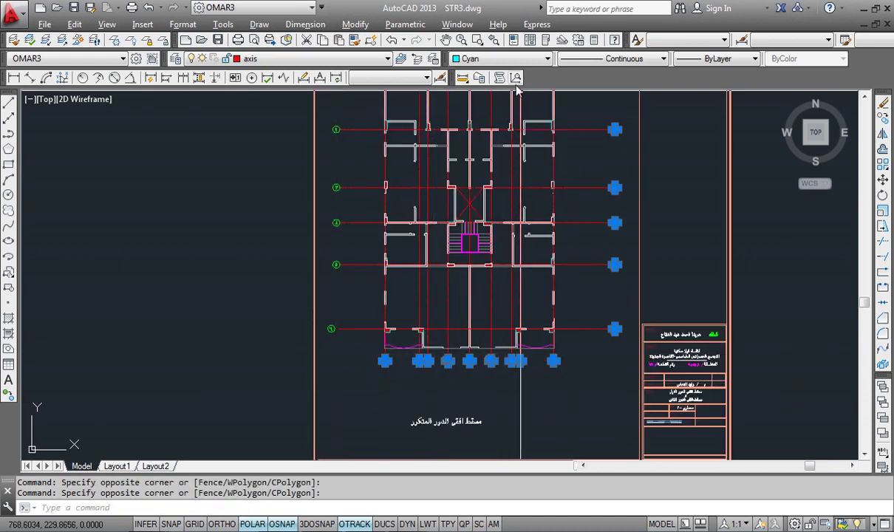
pyautogui.click(497, 59)
pyautogui.click(478, 120)
pyautogui.press('Escape')
pyautogui.scroll(-2, 425, 201)
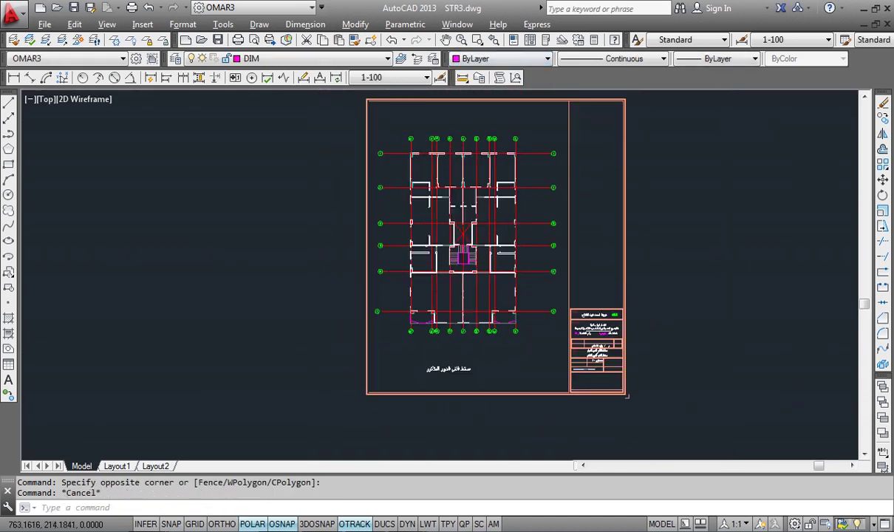
# Add a horizontal linear dimension between axes ا and ب, placed between the top axis bubbles and the top wall
pyautogui.scroll(3, 424, 201)
pyautogui.scroll(-1, 433, 222)
pyautogui.scroll(2, 532, 200)
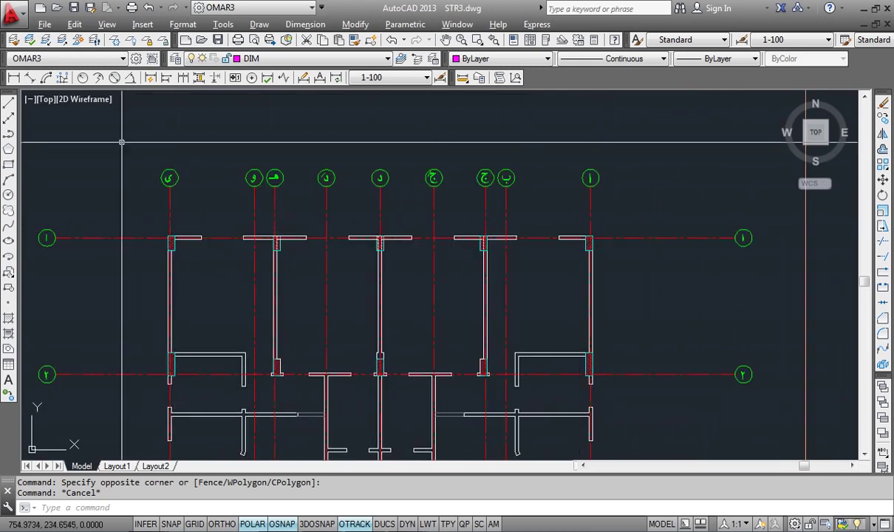
pyautogui.click(13, 78)
pyautogui.scroll(3, 561, 221)
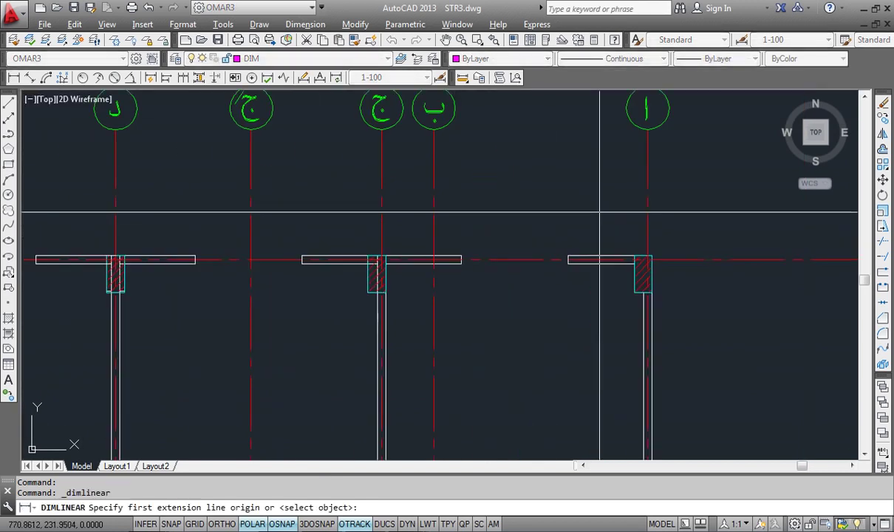
pyautogui.click(566, 200)
pyautogui.click(434, 199)
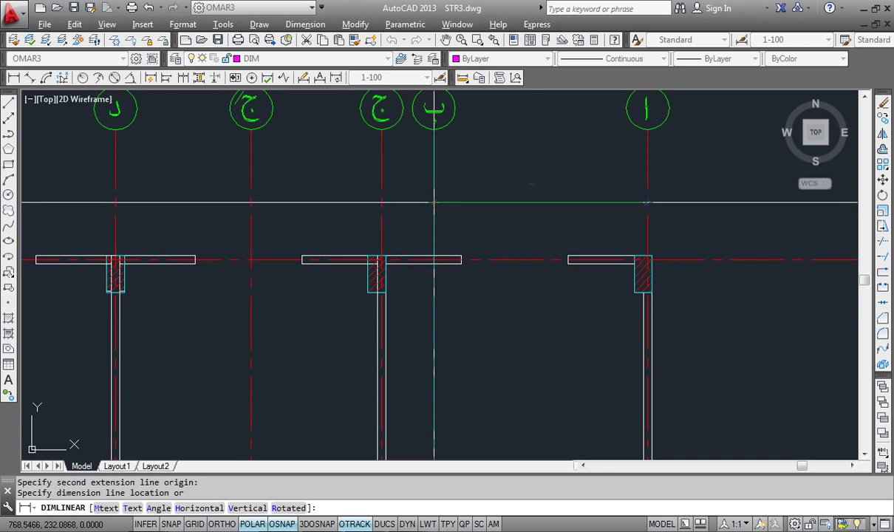
pyautogui.click(469, 194)
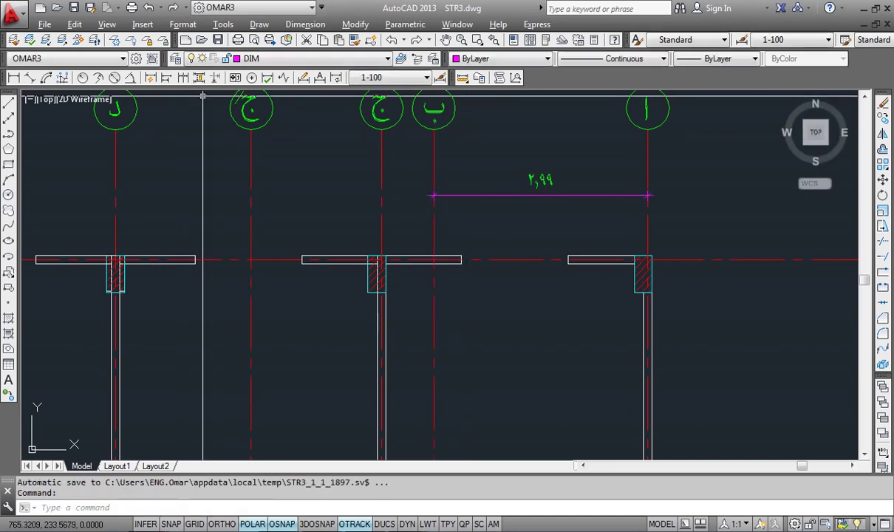
# Continue the dimension chain from axis ب across the next two vertical axes to its left
pyautogui.click(183, 77)
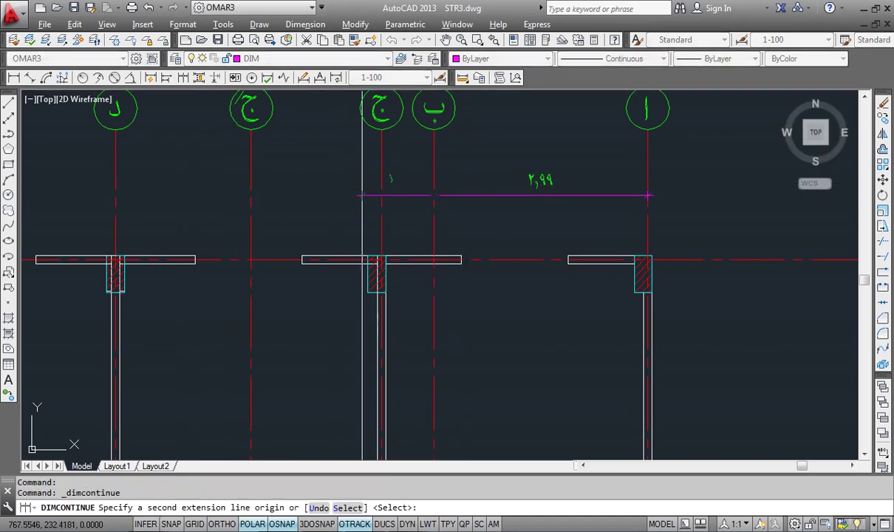
pyautogui.click(380, 175)
pyautogui.click(251, 176)
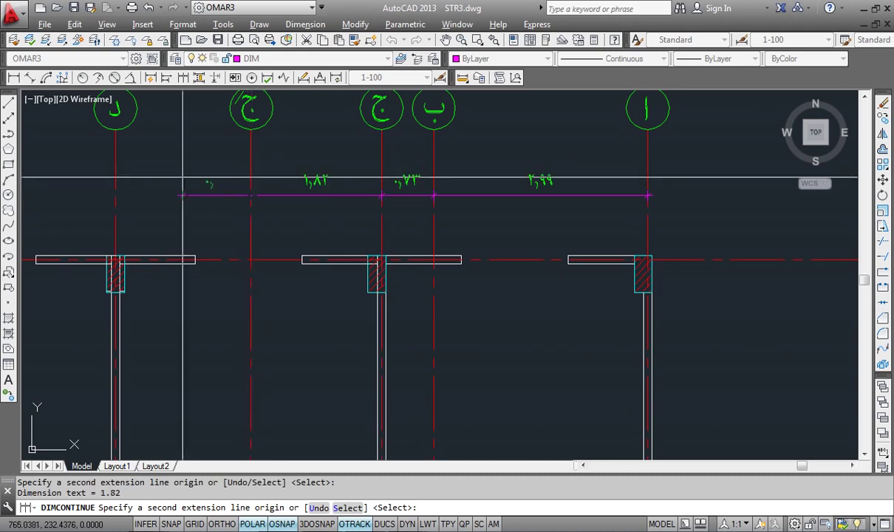
pyautogui.press('Escape')
# Erase the three dimensions placed between the top axes
pyautogui.click(340, 199)
pyautogui.click(396, 191)
pyautogui.click(428, 200)
pyautogui.click(529, 176)
pyautogui.click(509, 200)
pyautogui.click(513, 211)
pyautogui.press('Delete')
# Create a continuous Quick Dimension across all nine vertical axes, placed between the top bubbles and the top wall
pyautogui.scroll(-3, 513, 210)
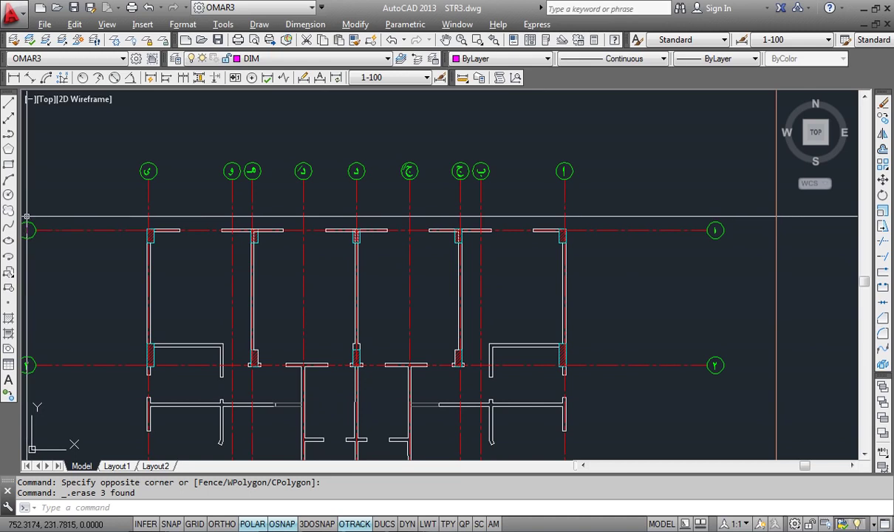
pyautogui.click(150, 79)
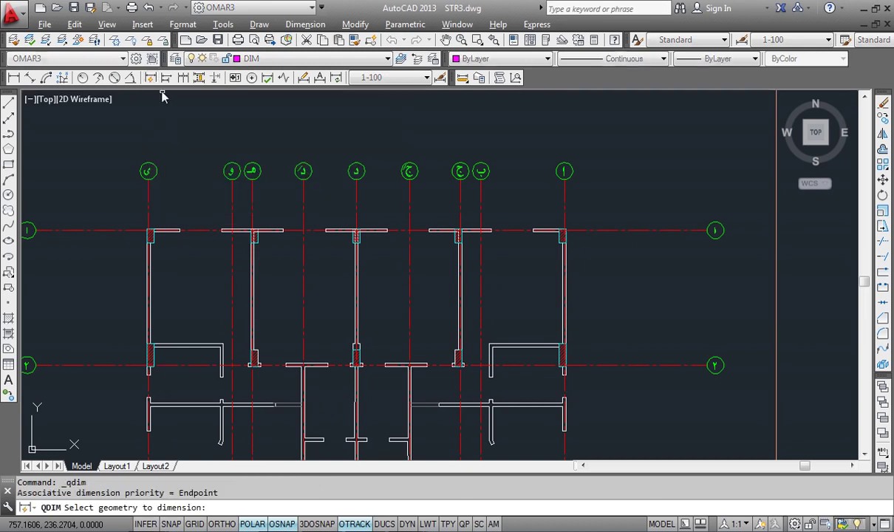
pyautogui.click(596, 196)
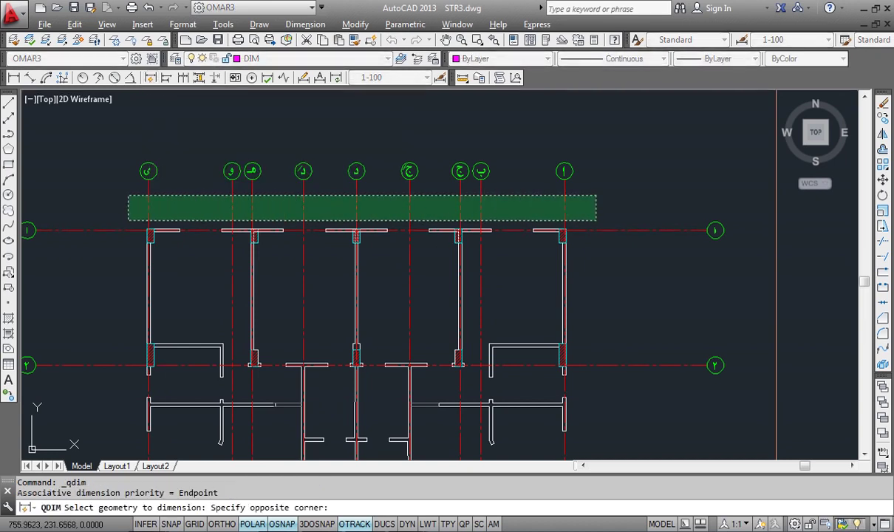
pyautogui.click(128, 218)
pyautogui.press('Return')
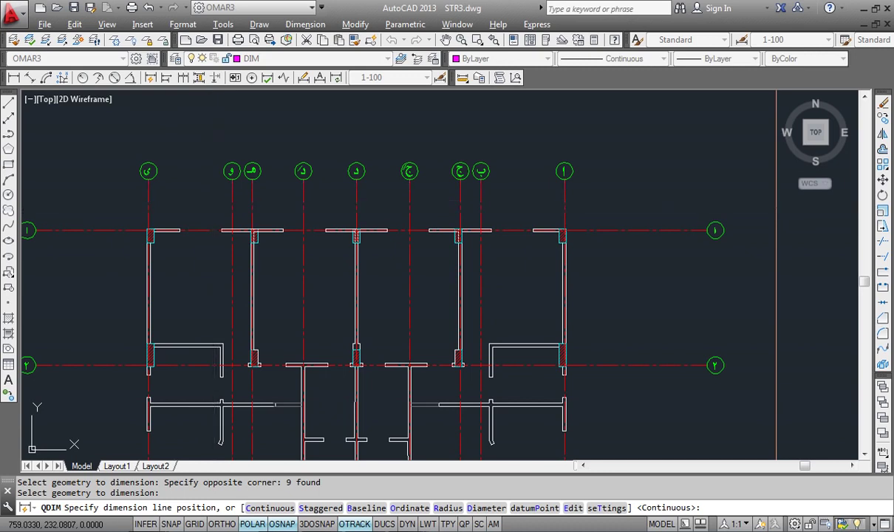
pyautogui.click(215, 207)
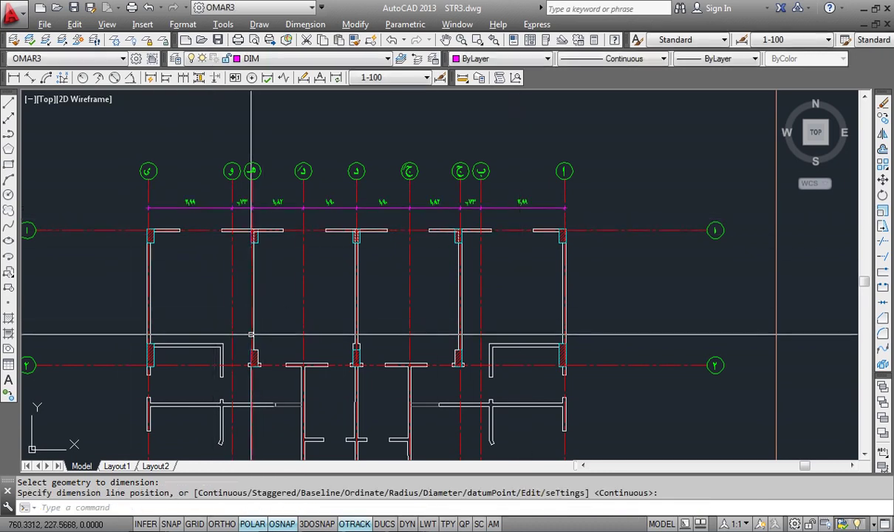
# Examine the stair area and its reinforcement in the reference structural plan
pyautogui.moveTo(252, 340); pyautogui.dragTo(266, 276, button='middle')
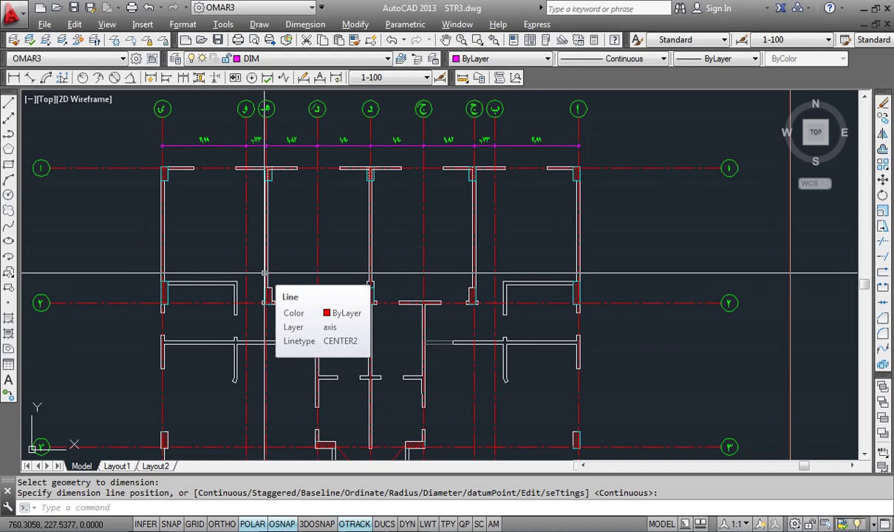
pyautogui.scroll(-6, 264, 273)
pyautogui.scroll(-2, 277, 267)
pyautogui.scroll(3, 221, 293)
pyautogui.scroll(6, 180, 268)
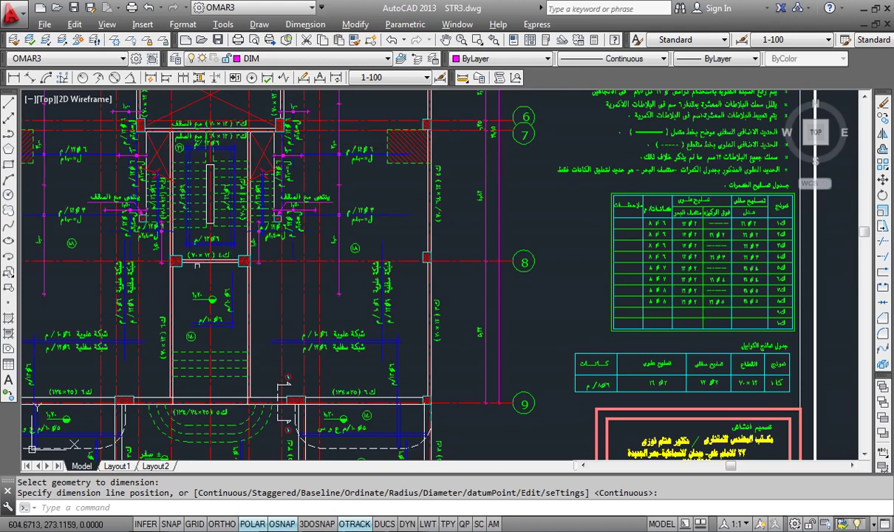
pyautogui.scroll(5, 176, 299)
pyautogui.scroll(2, 202, 256)
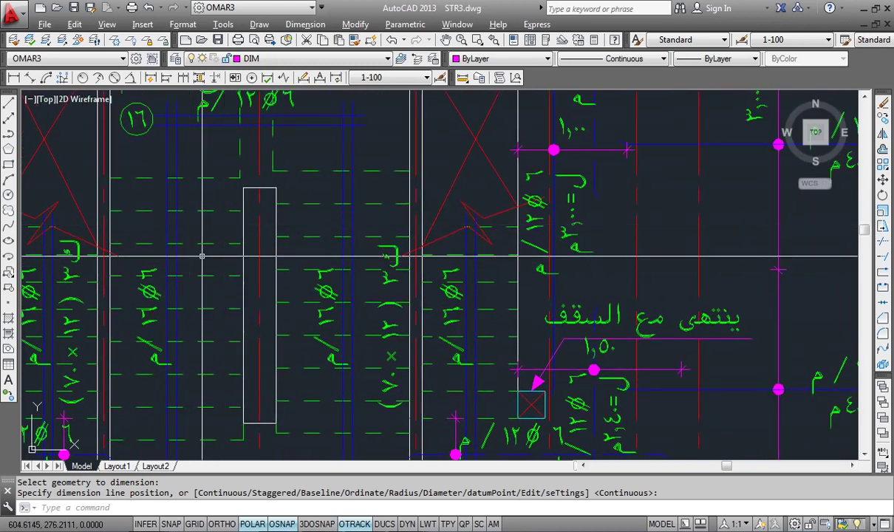
pyautogui.scroll(-6, 202, 256)
pyautogui.scroll(5, 310, 258)
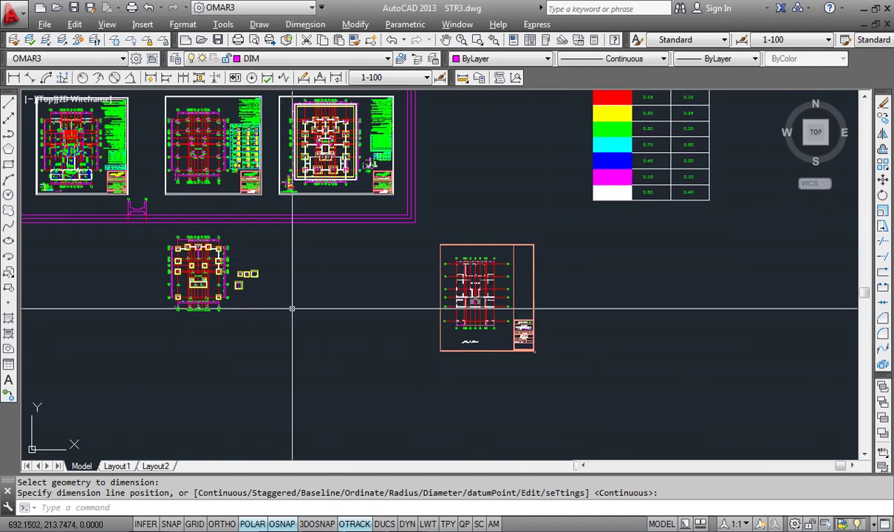